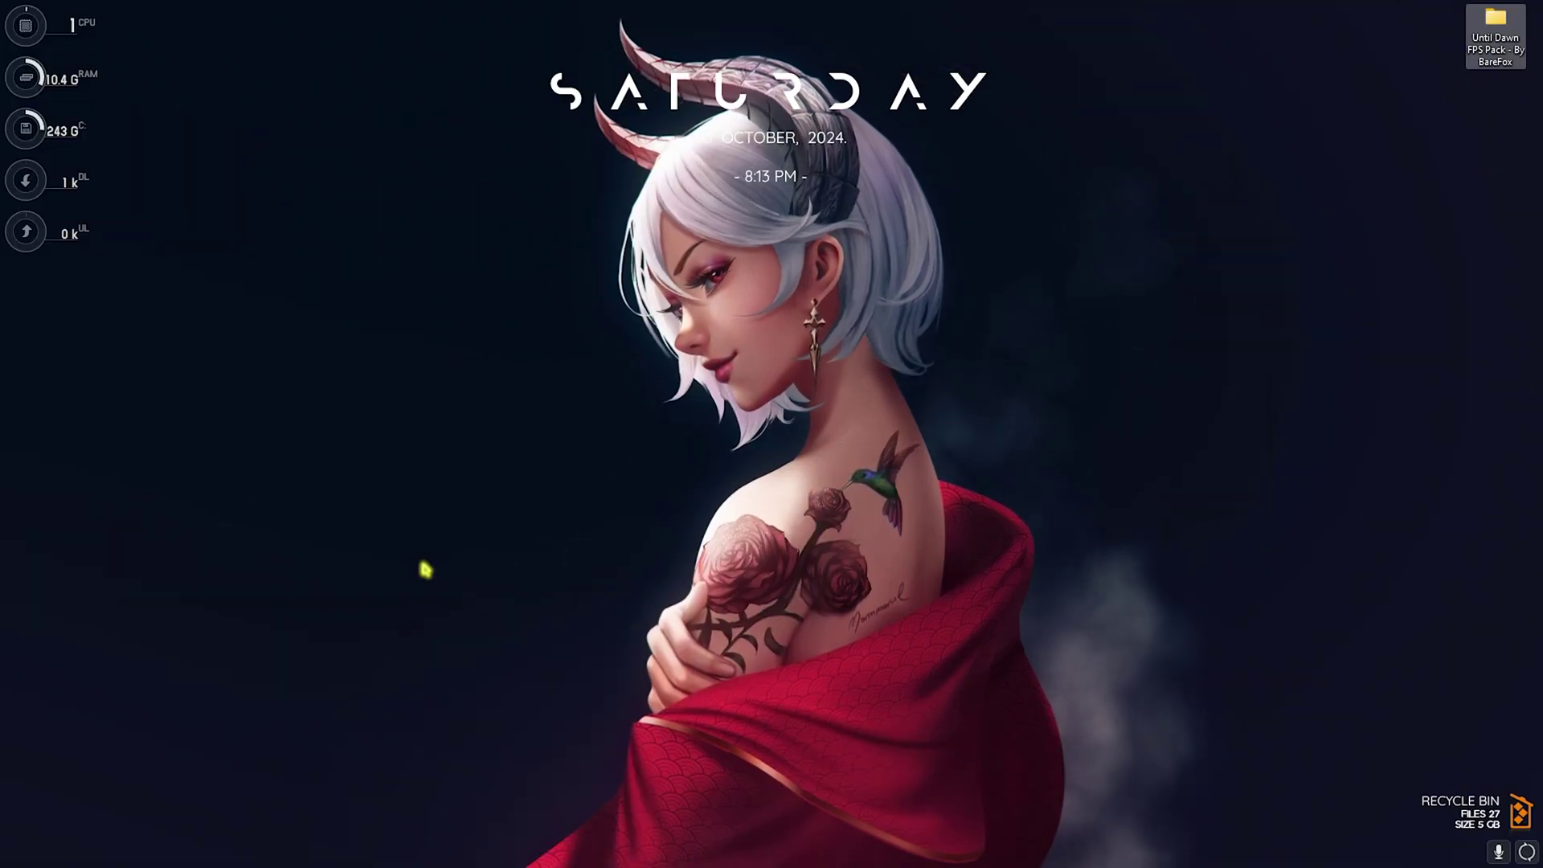
Open Until Dawn's local install folder from its Steam library entry via Manage > Browse local files
key(super)
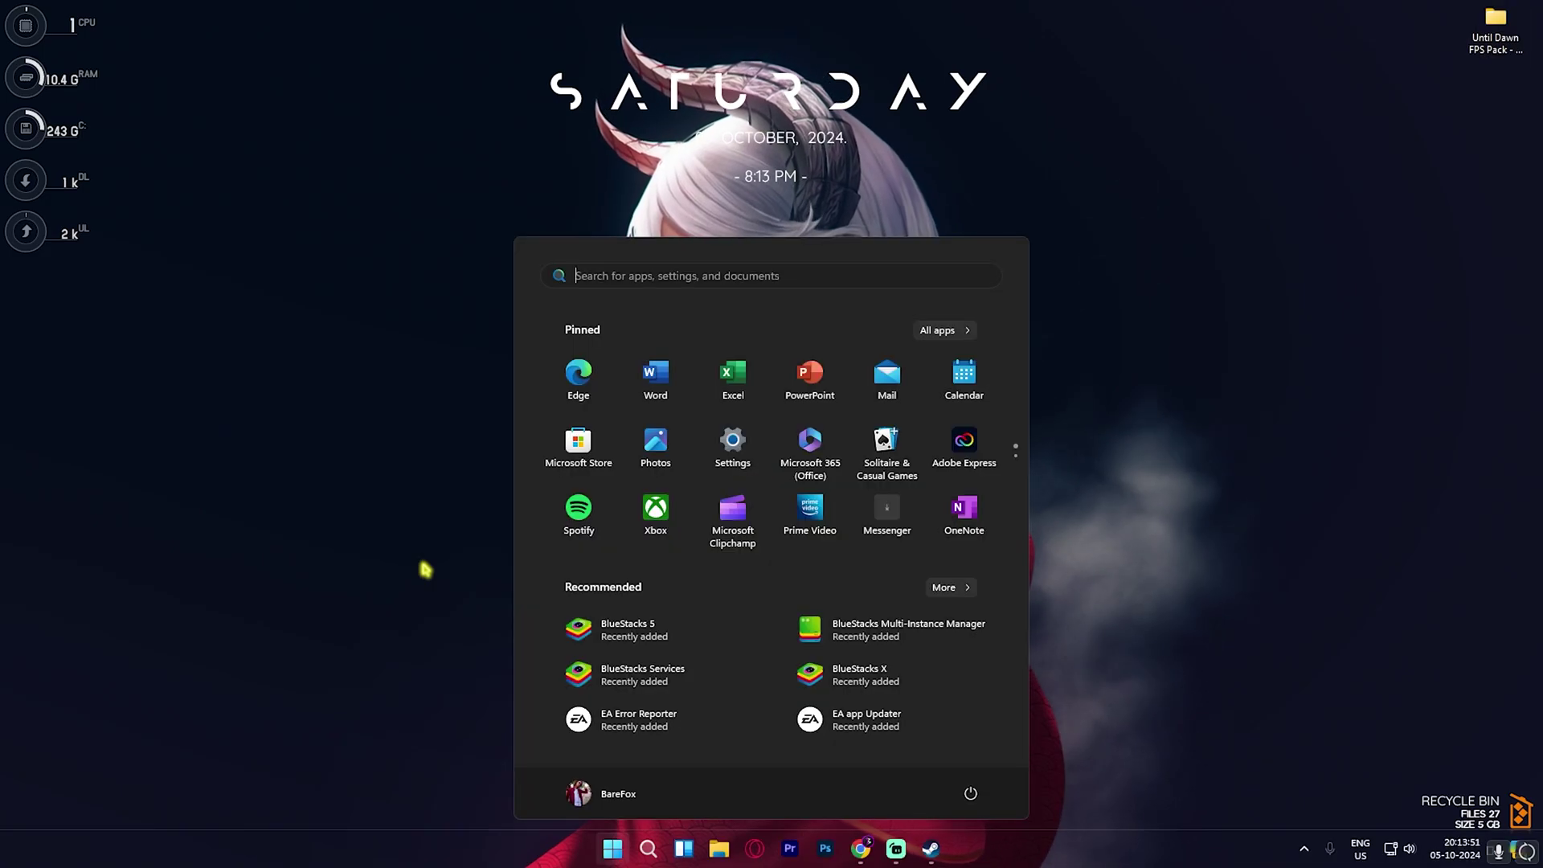
text(steam)
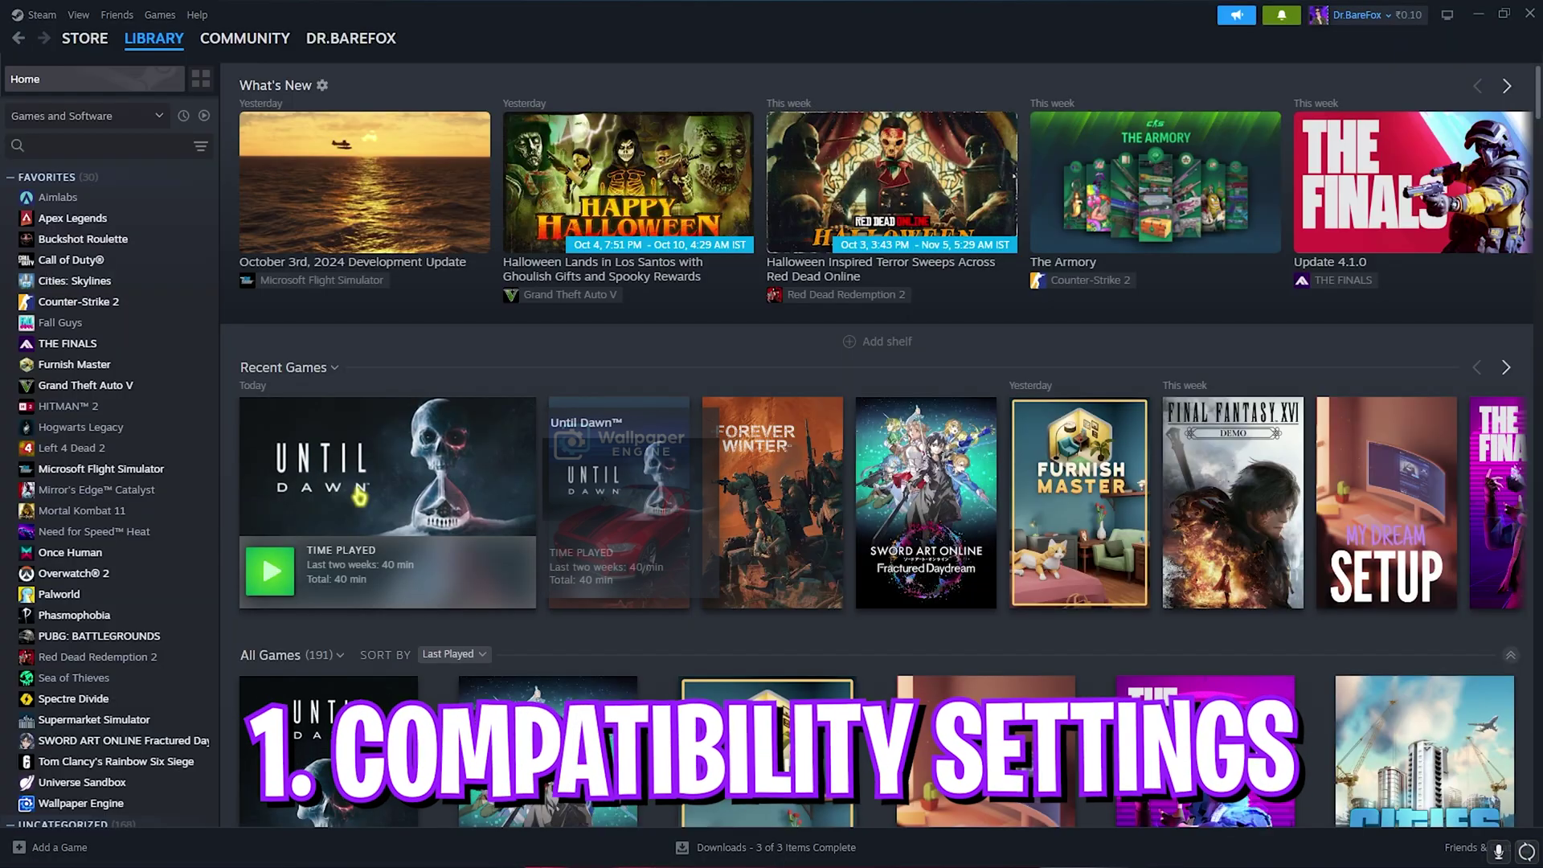
right_click(360, 492)
mouse_move(418, 585)
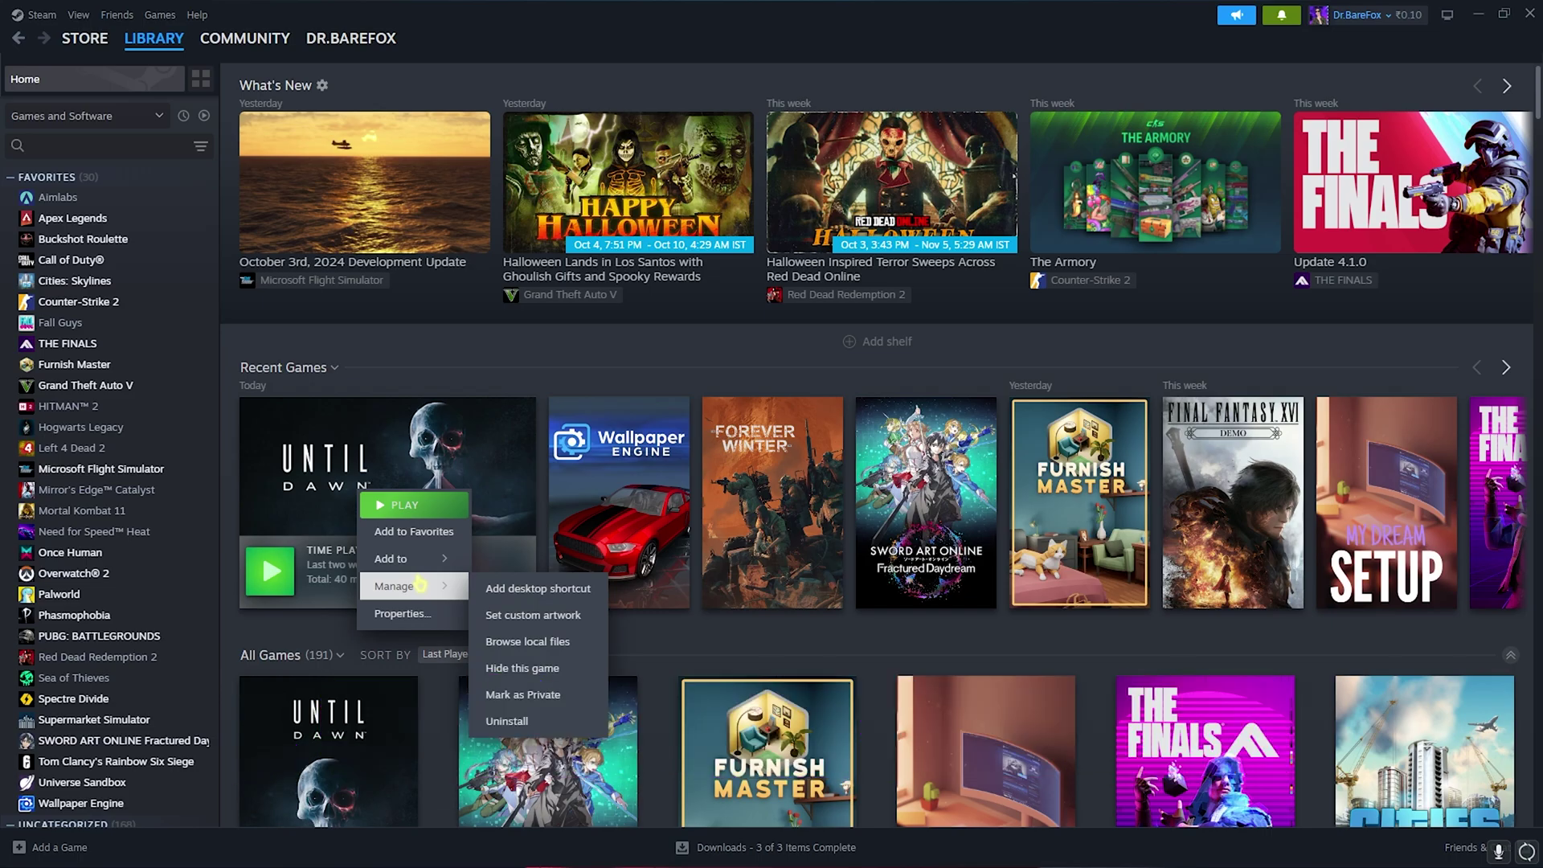
click(547, 641)
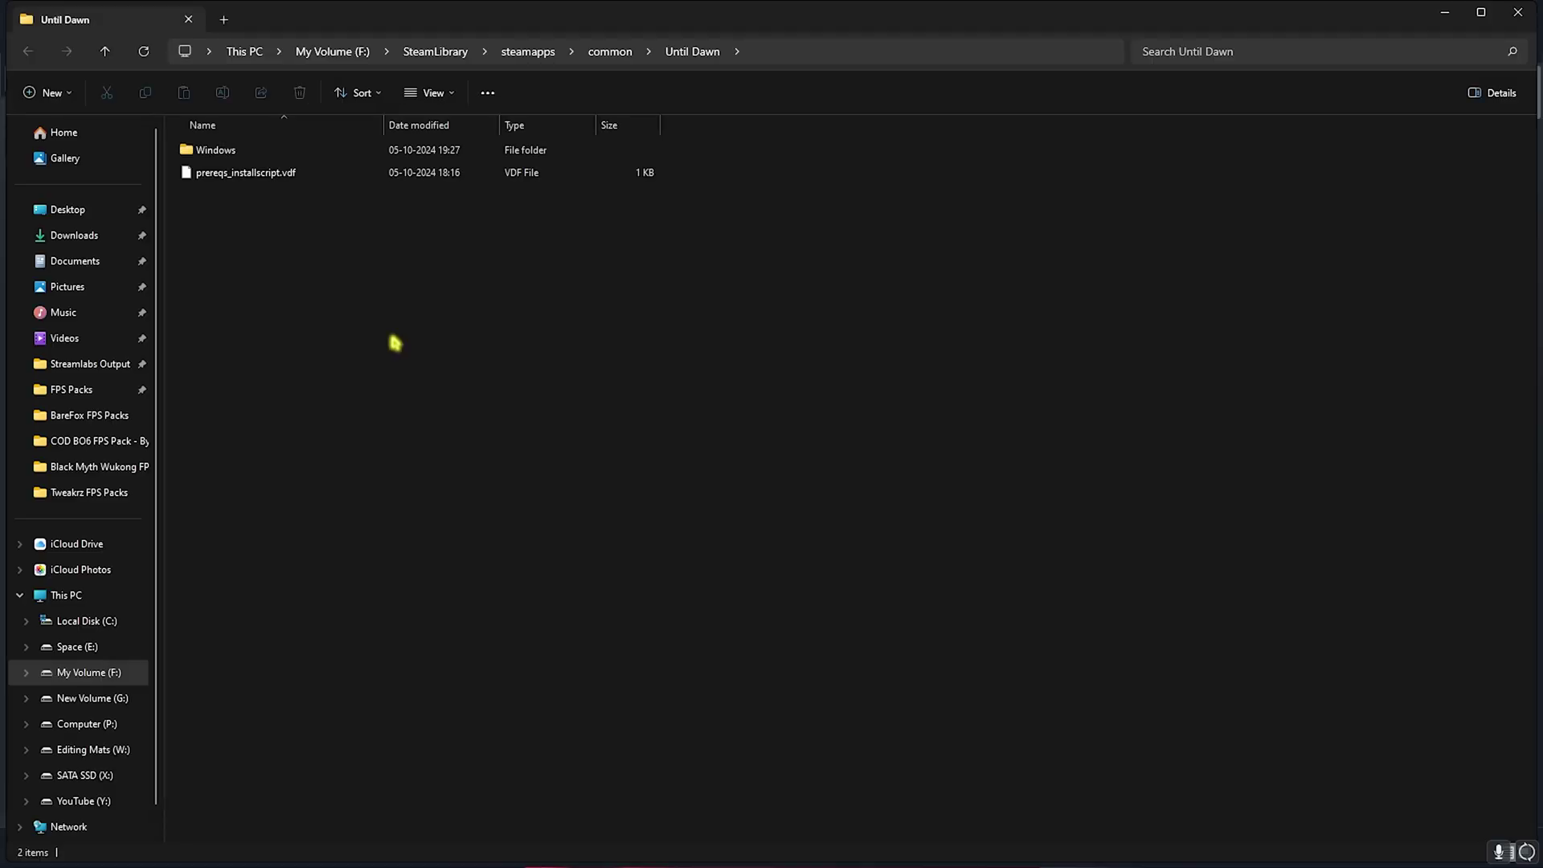
Set Bates-Win64-Shipping.exe compatibility to disable fullscreen optimizations and override DPI scaling by Application
double_click(233, 153)
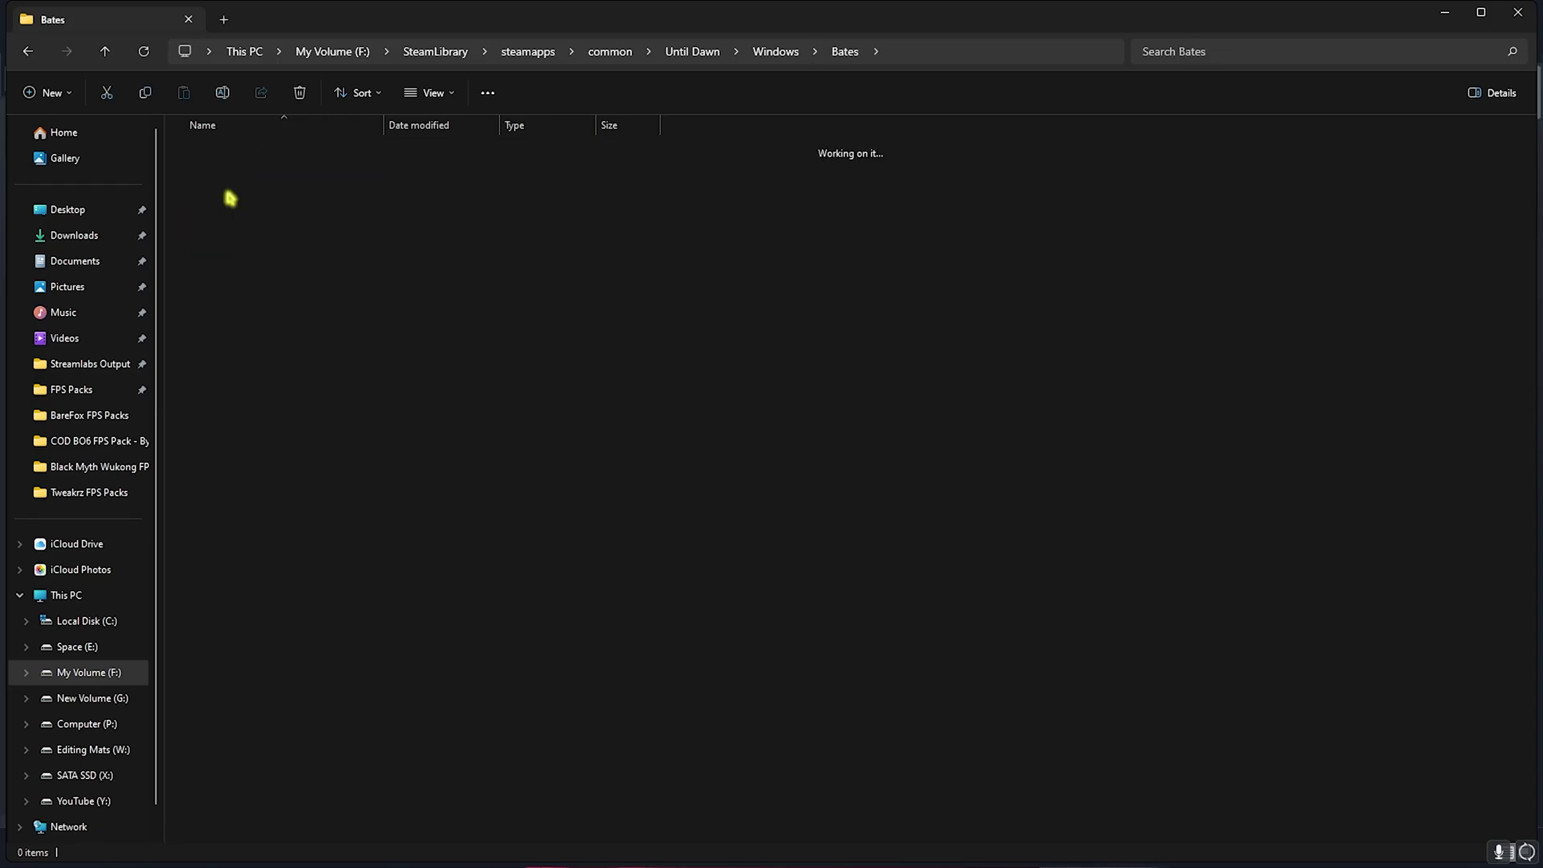
double_click(233, 175)
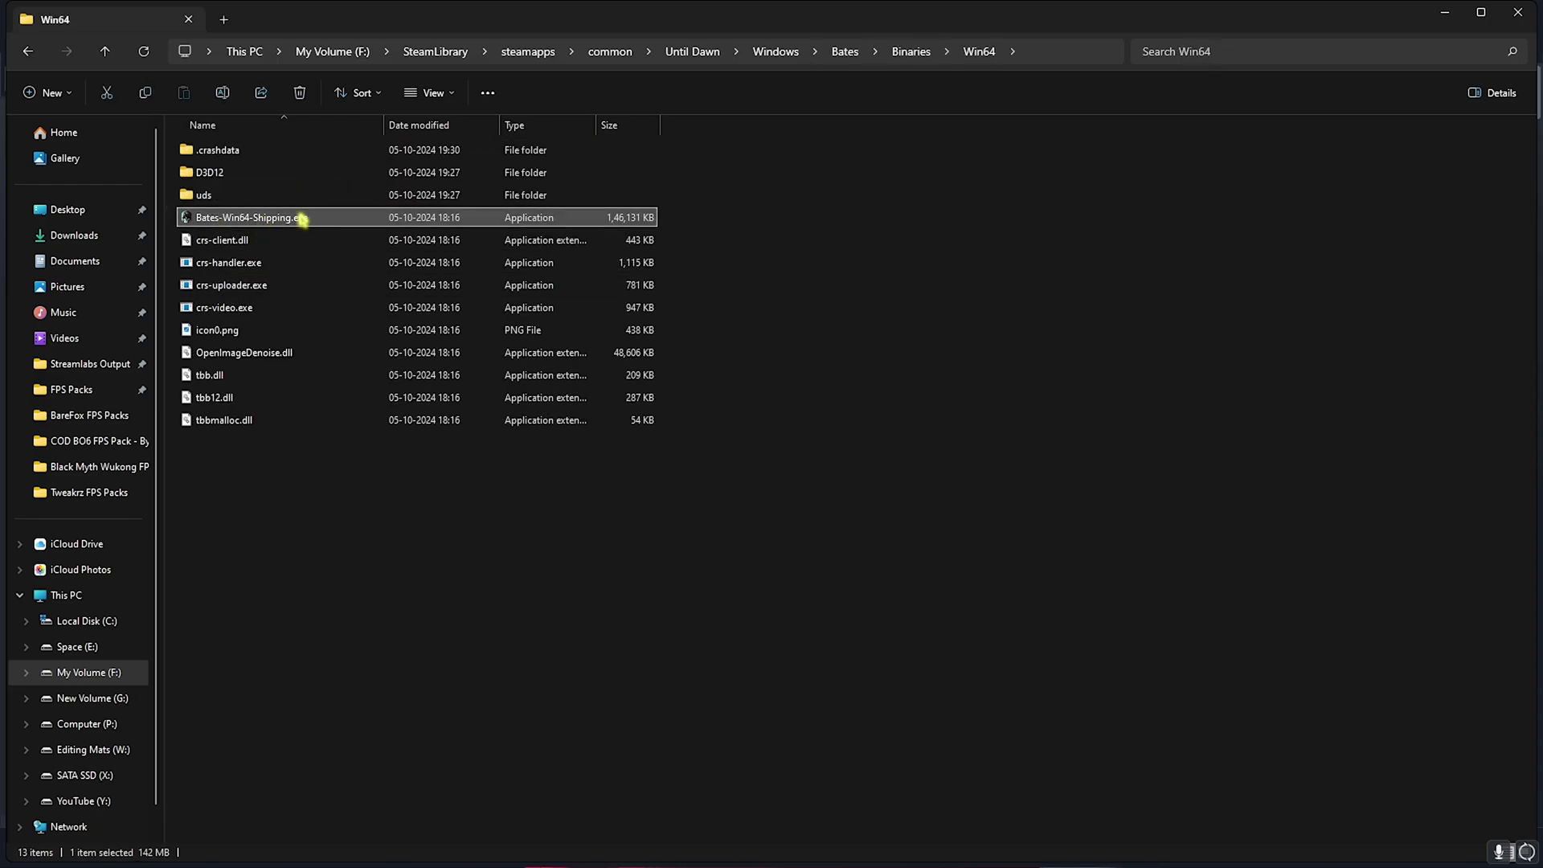
right_click(301, 218)
click(356, 450)
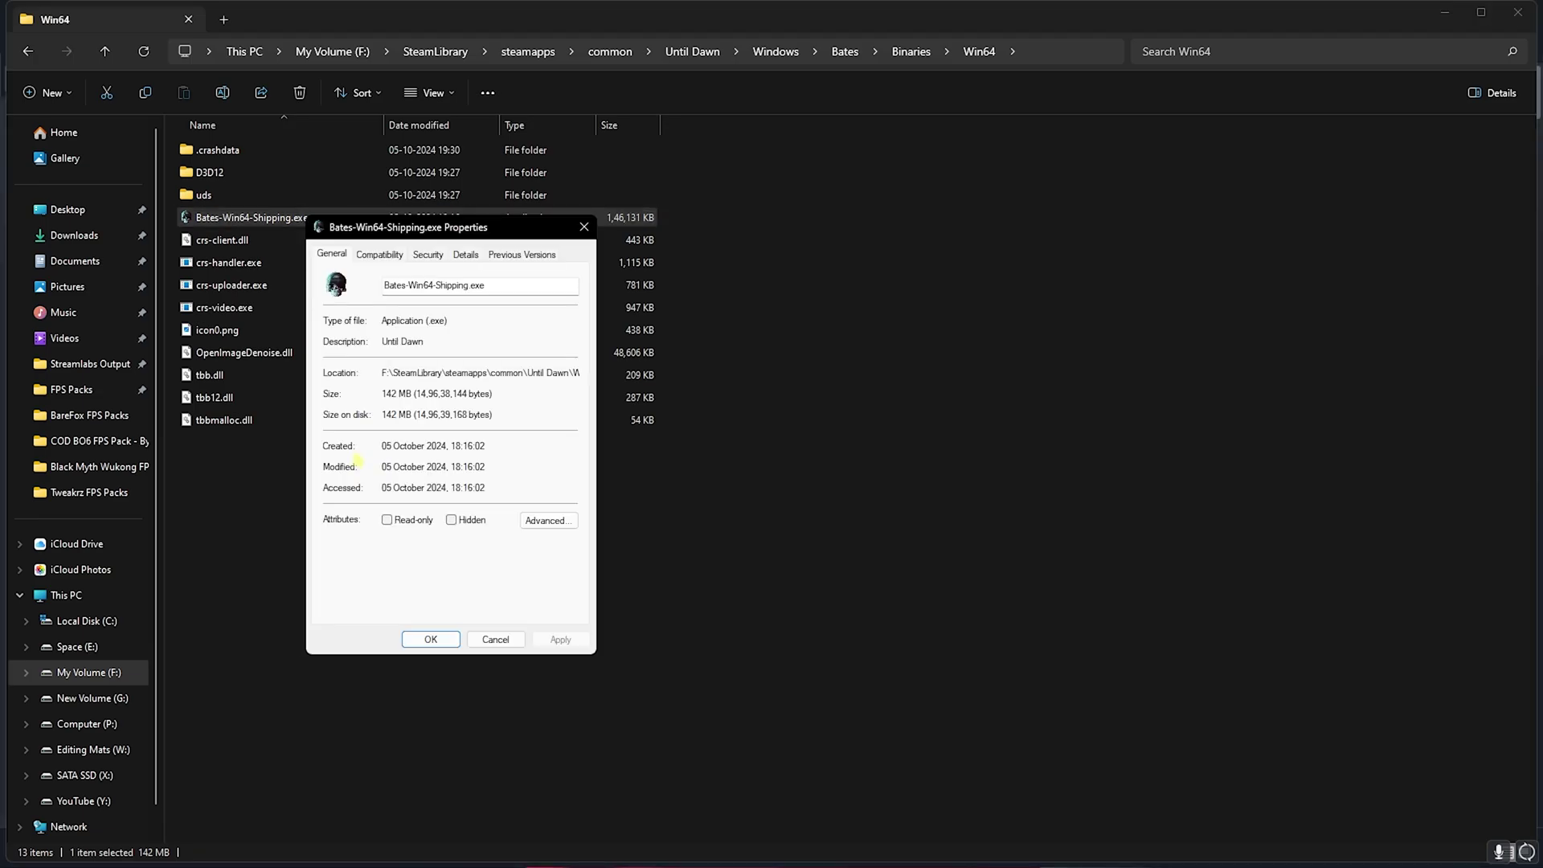
click(381, 255)
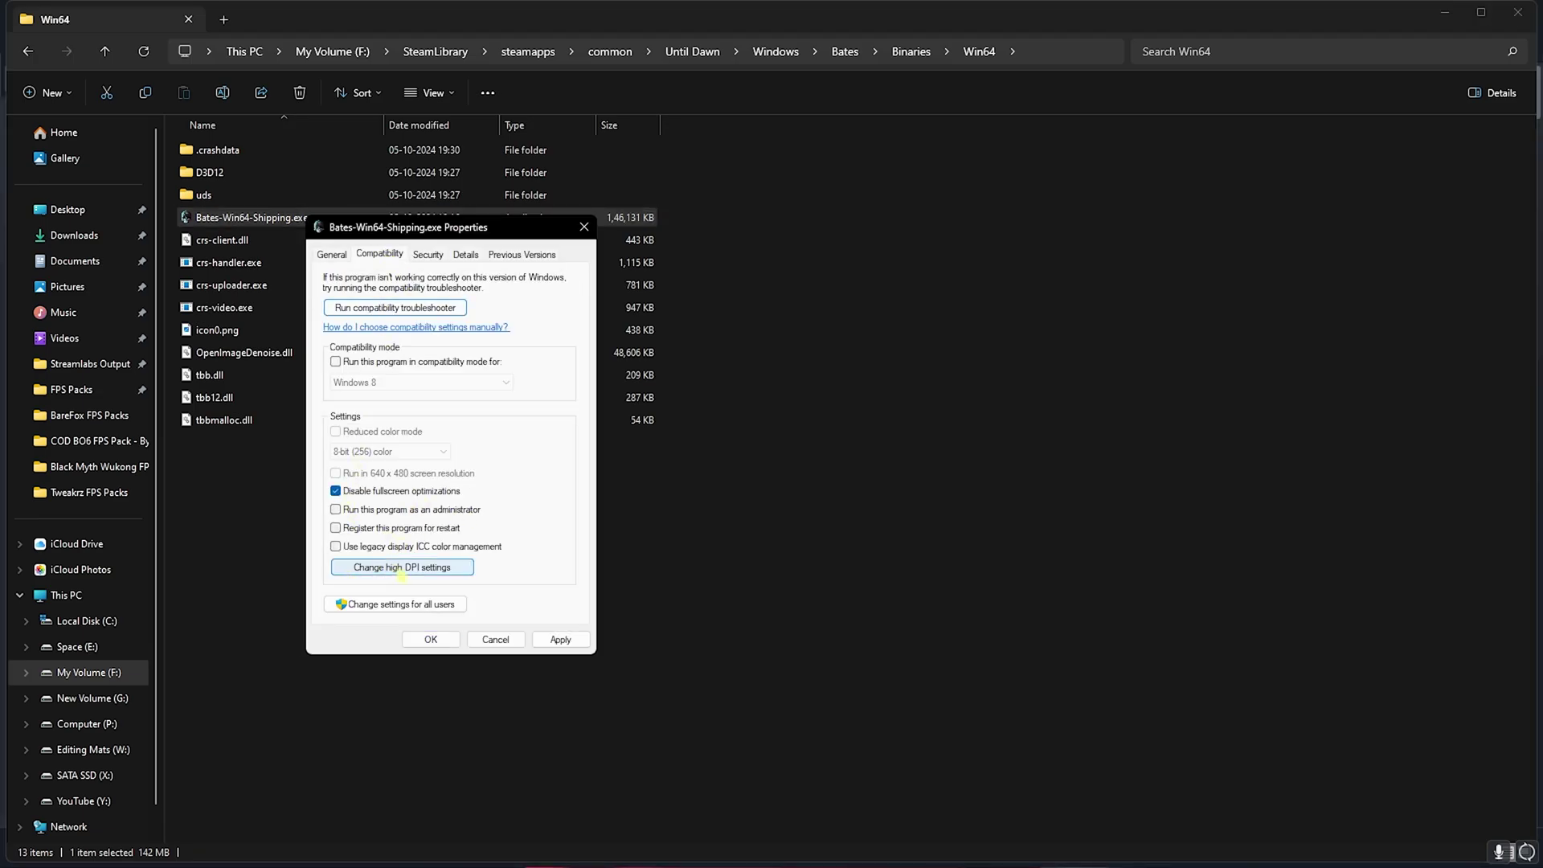
click(401, 569)
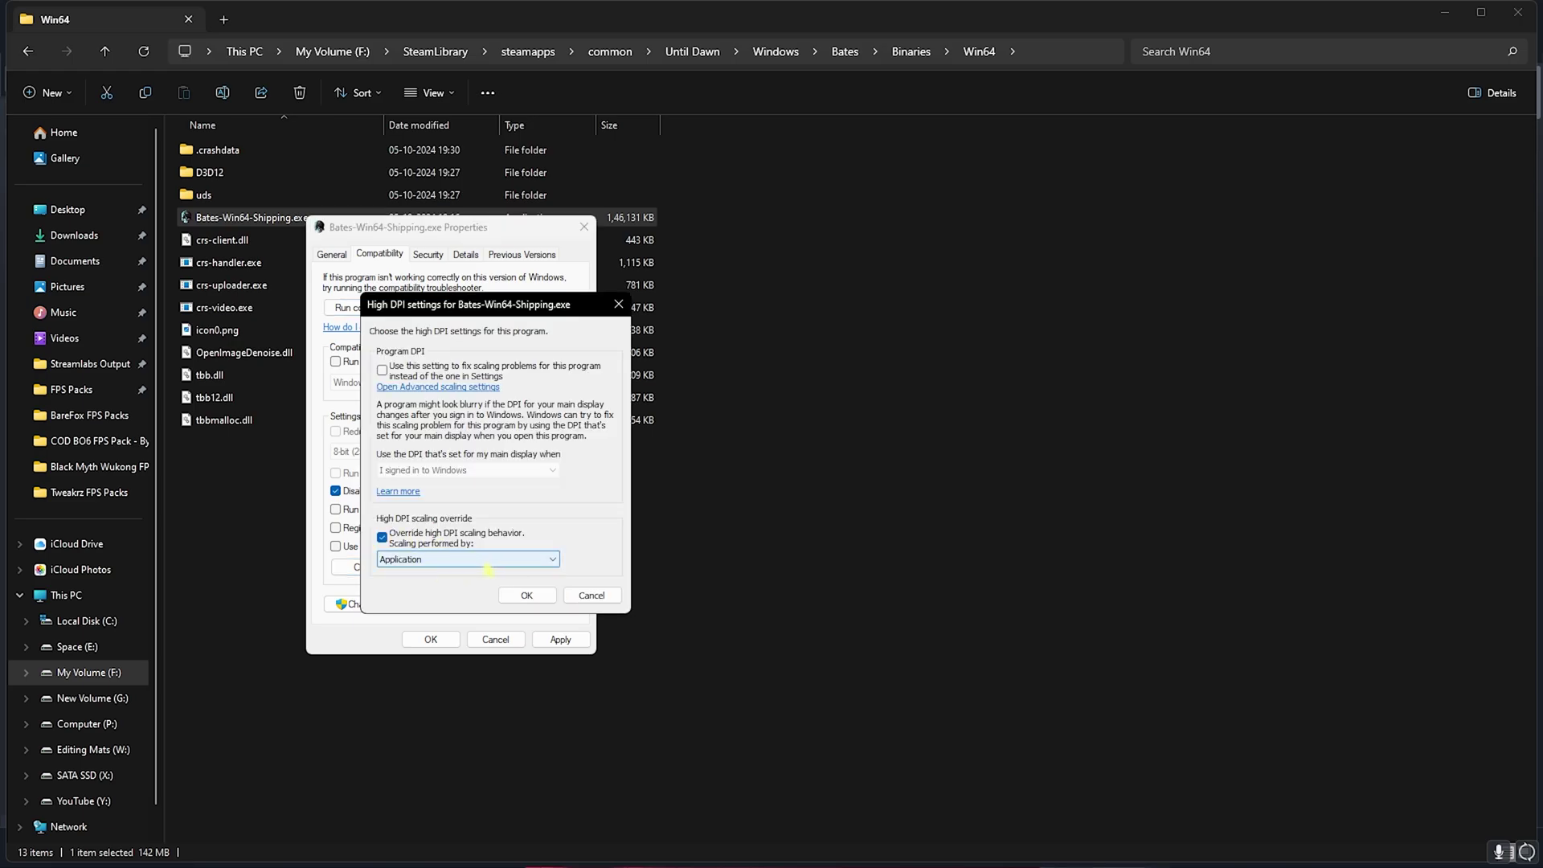
click(527, 596)
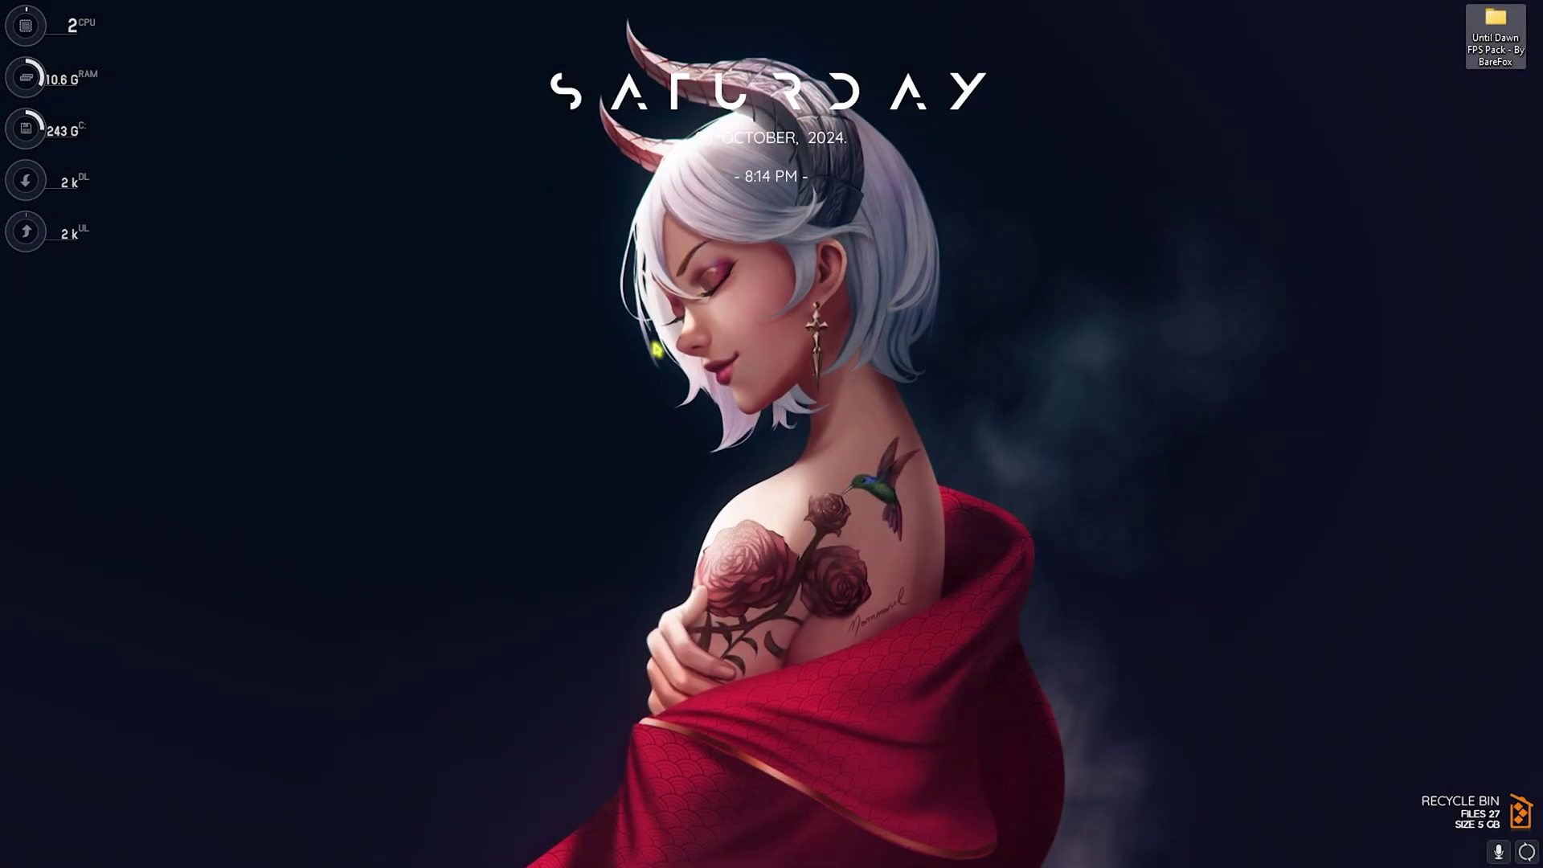
In Settings > Gaming, turn off the Game Bar controller option and turn on Game Mode
key(super)
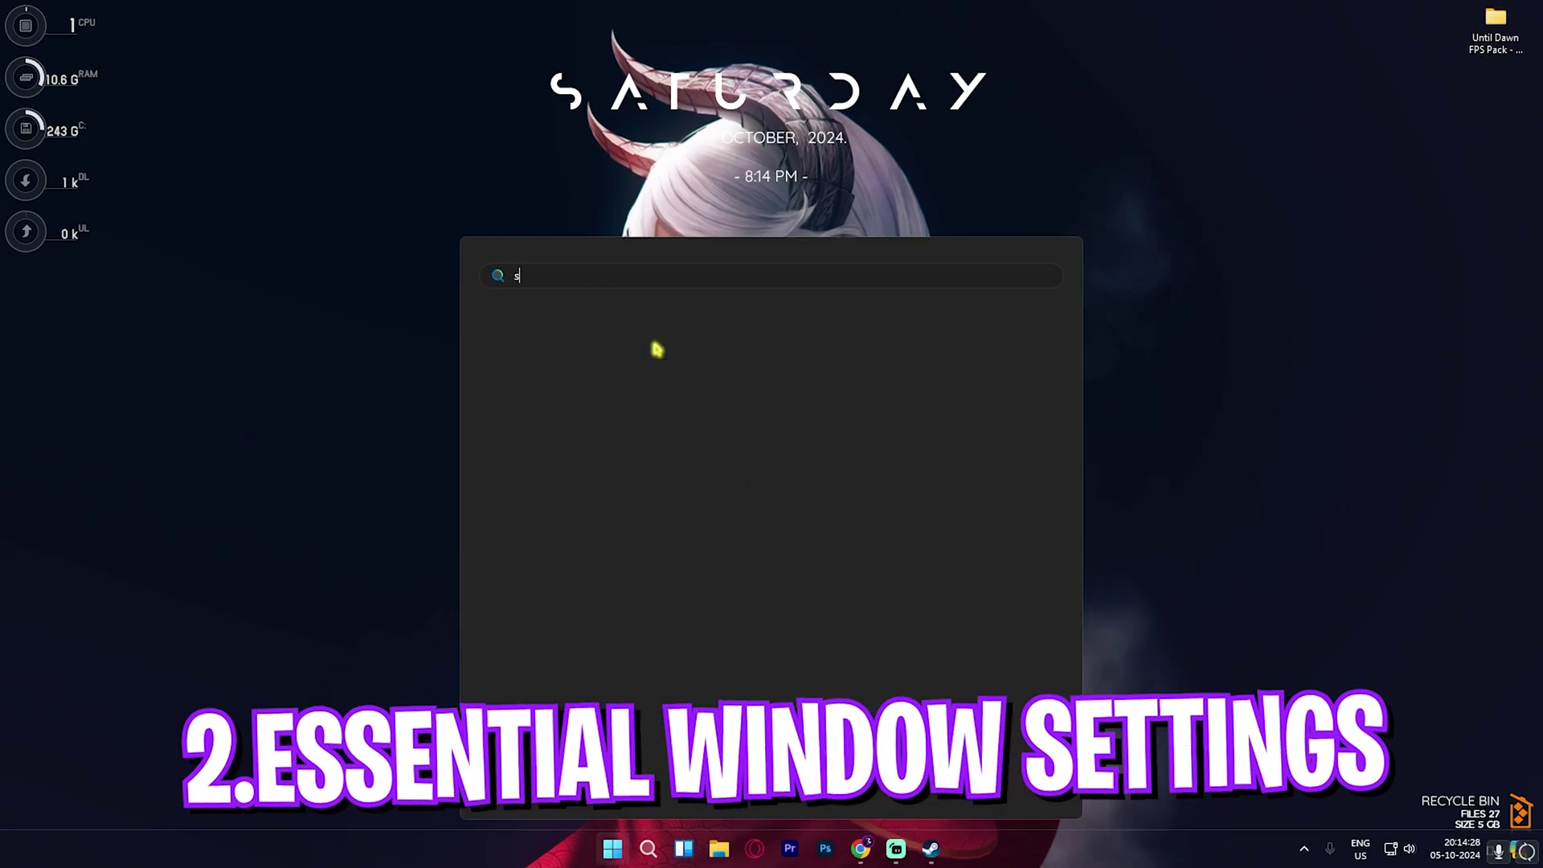
text(settings)
key(Return)
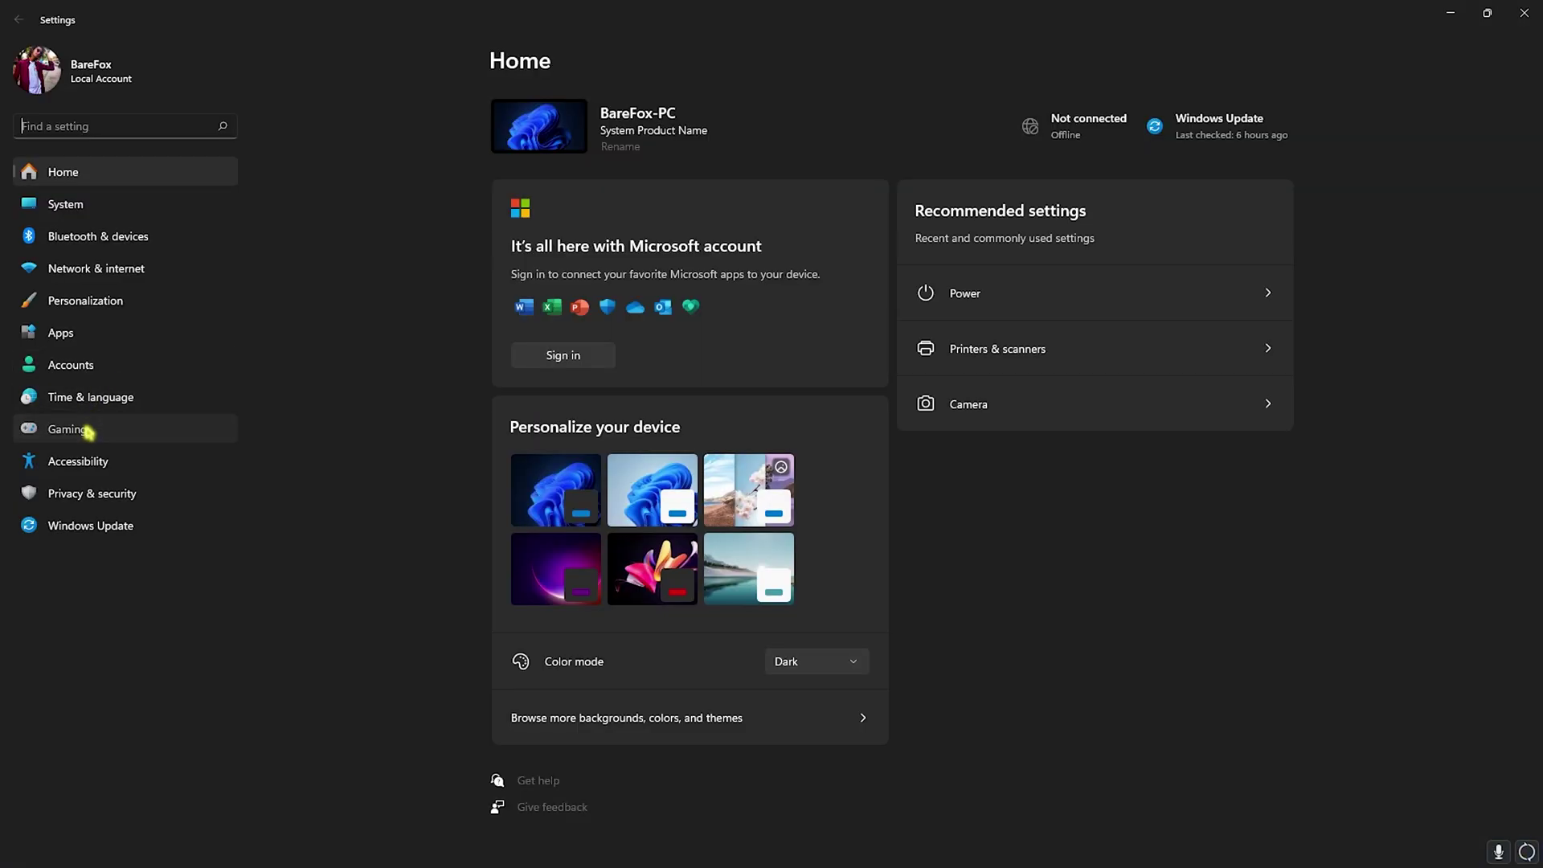
click(80, 429)
click(703, 135)
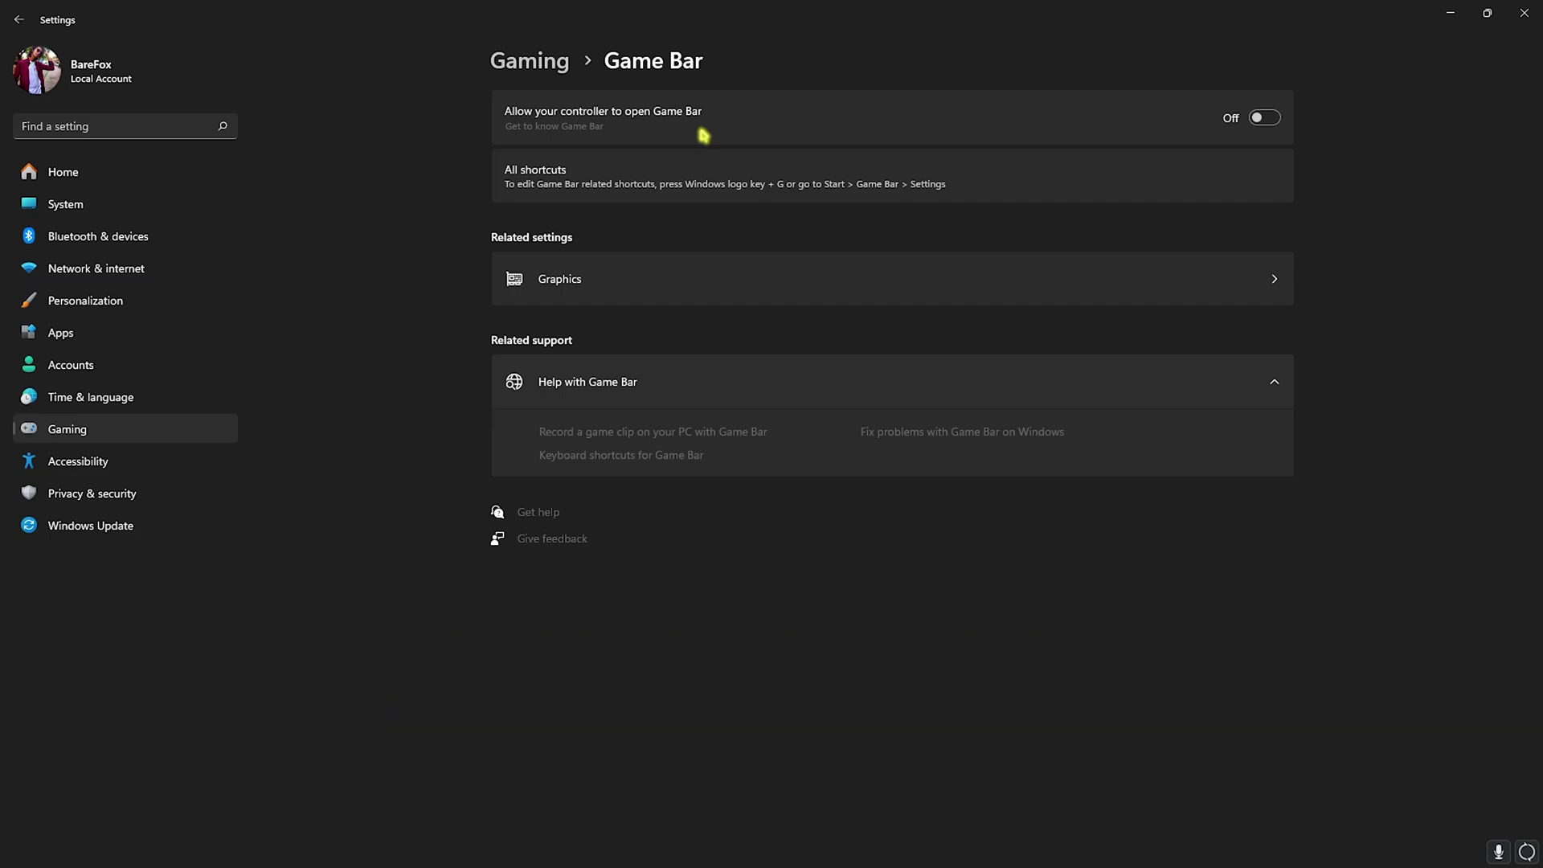
click(552, 73)
click(571, 241)
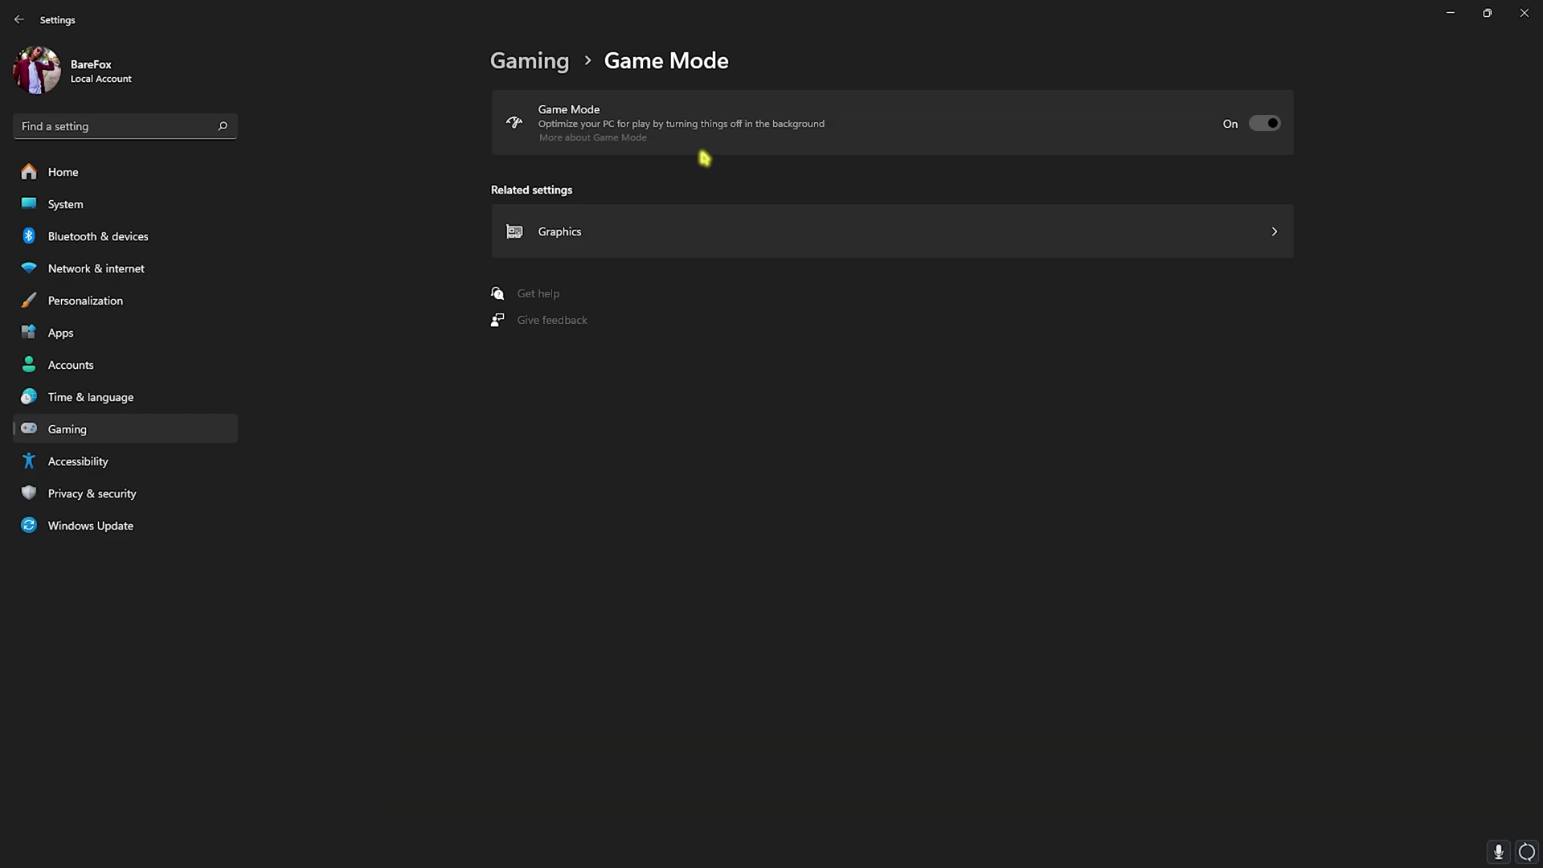
Turn on GPU scheduling in the default graphics settings and return to the Graphics page
click(584, 233)
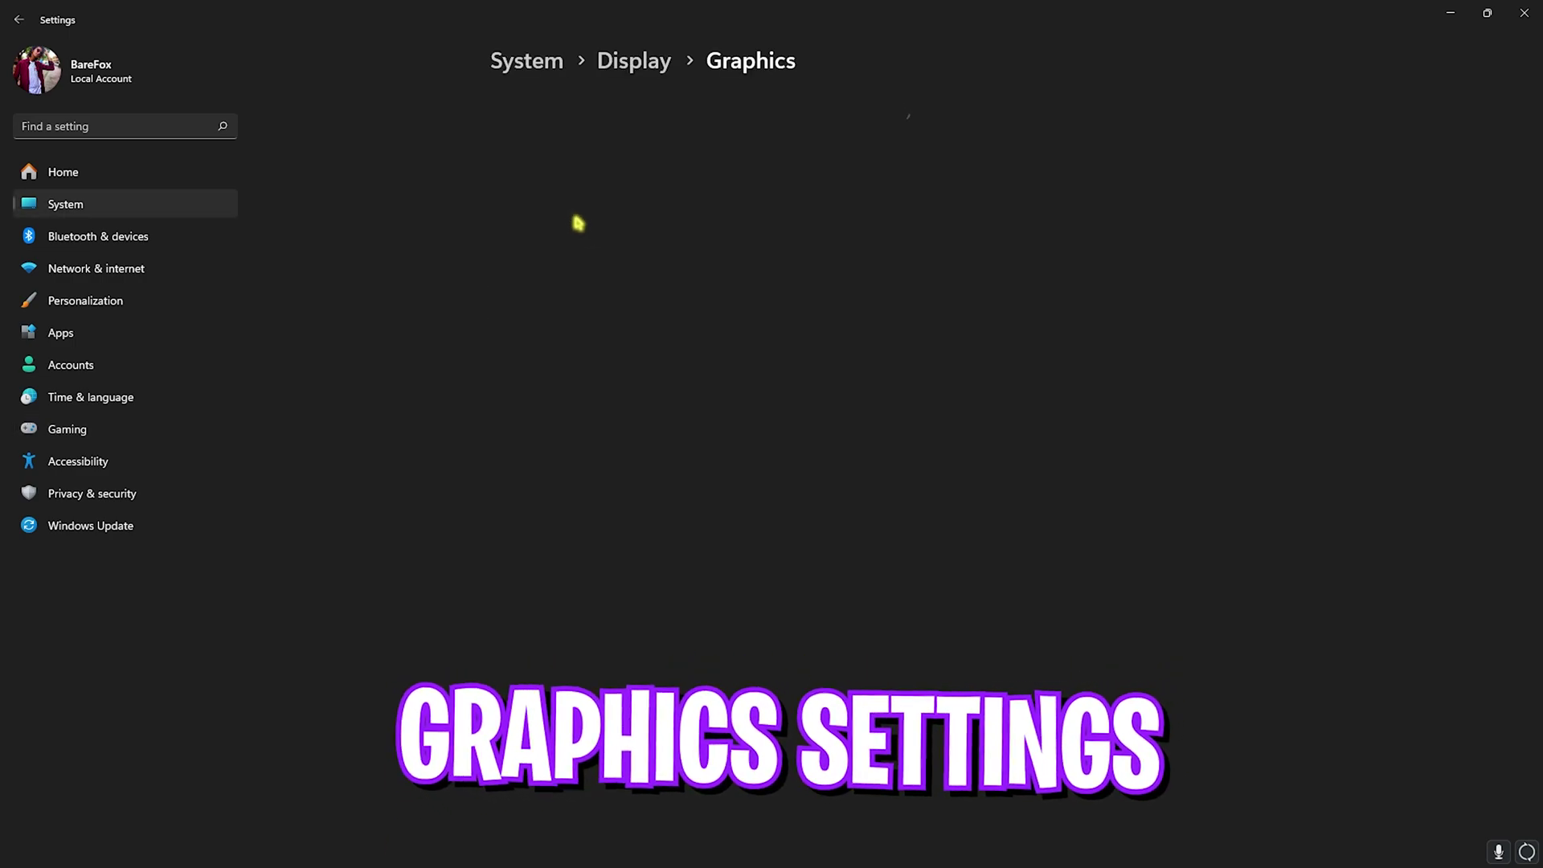
click(541, 148)
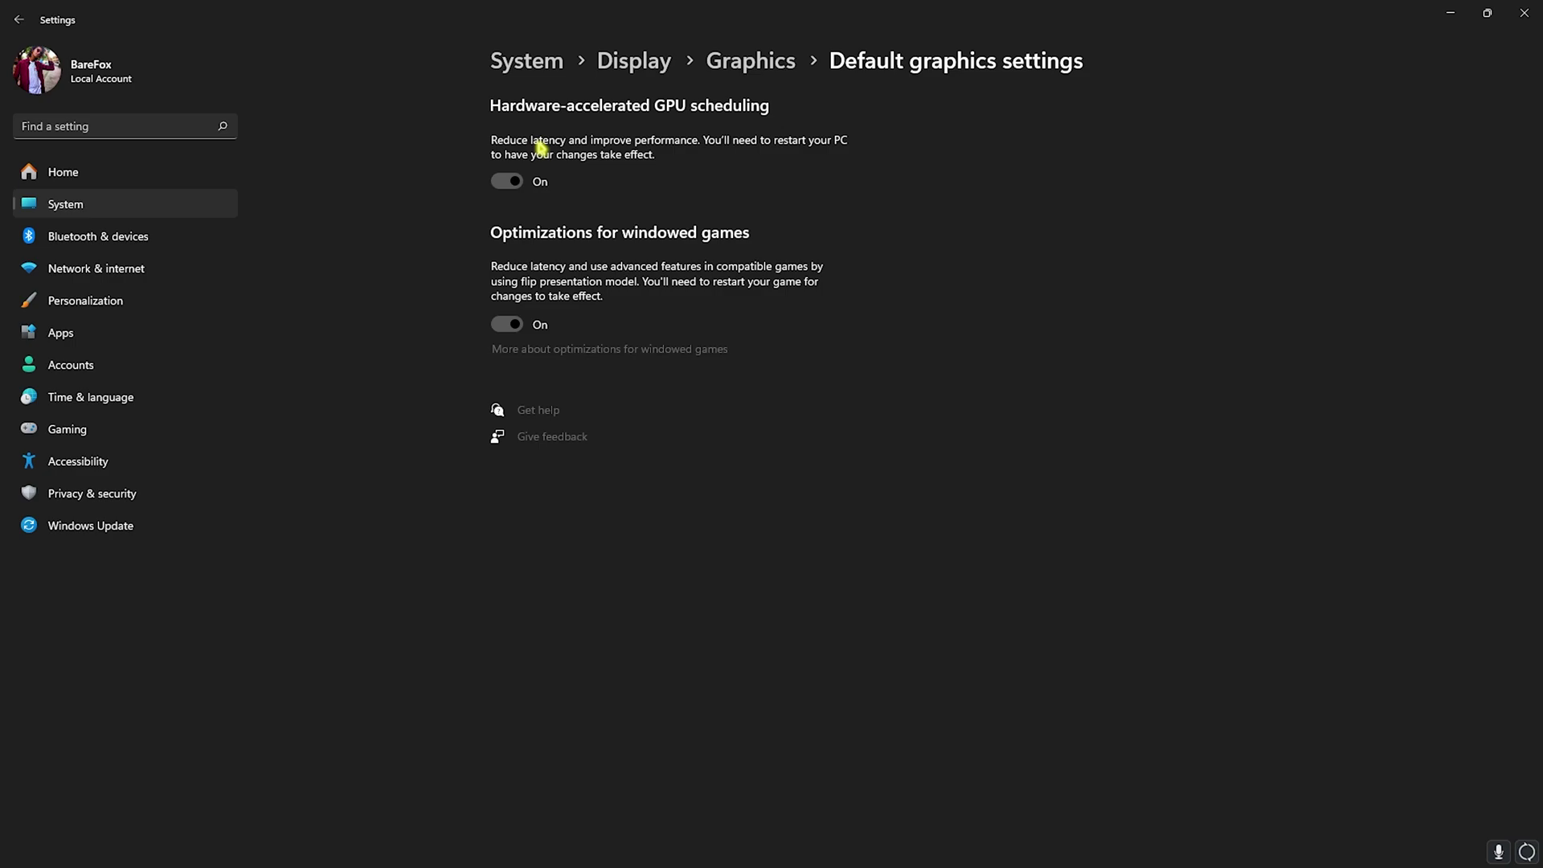
key(alt+Left)
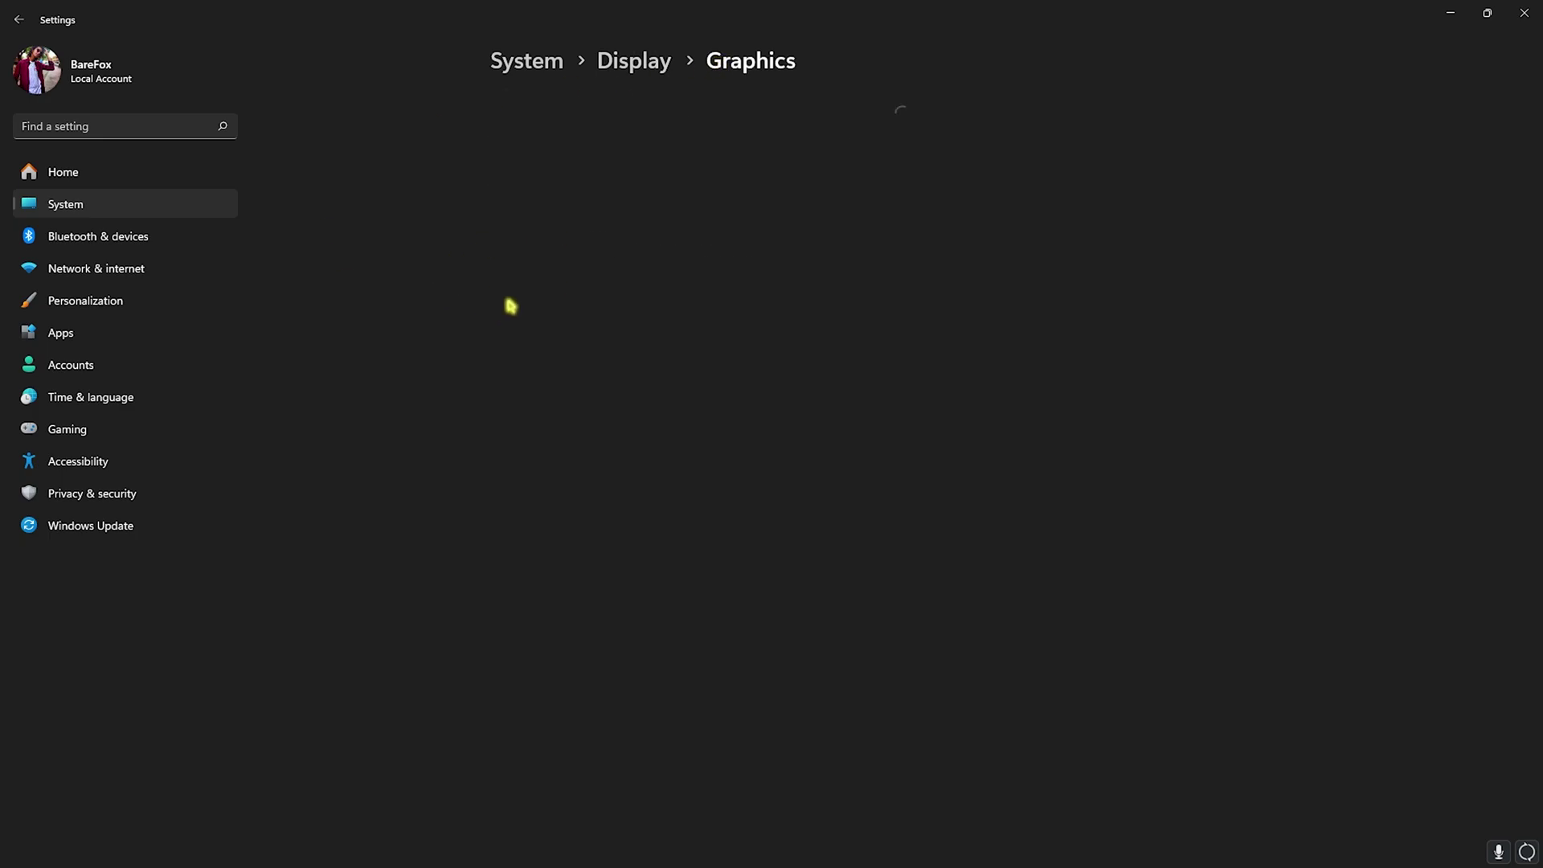
Add Until Dawn's Binaries\Win64\Bates-Win64-Shipping.exe to the graphics preference list
click(530, 291)
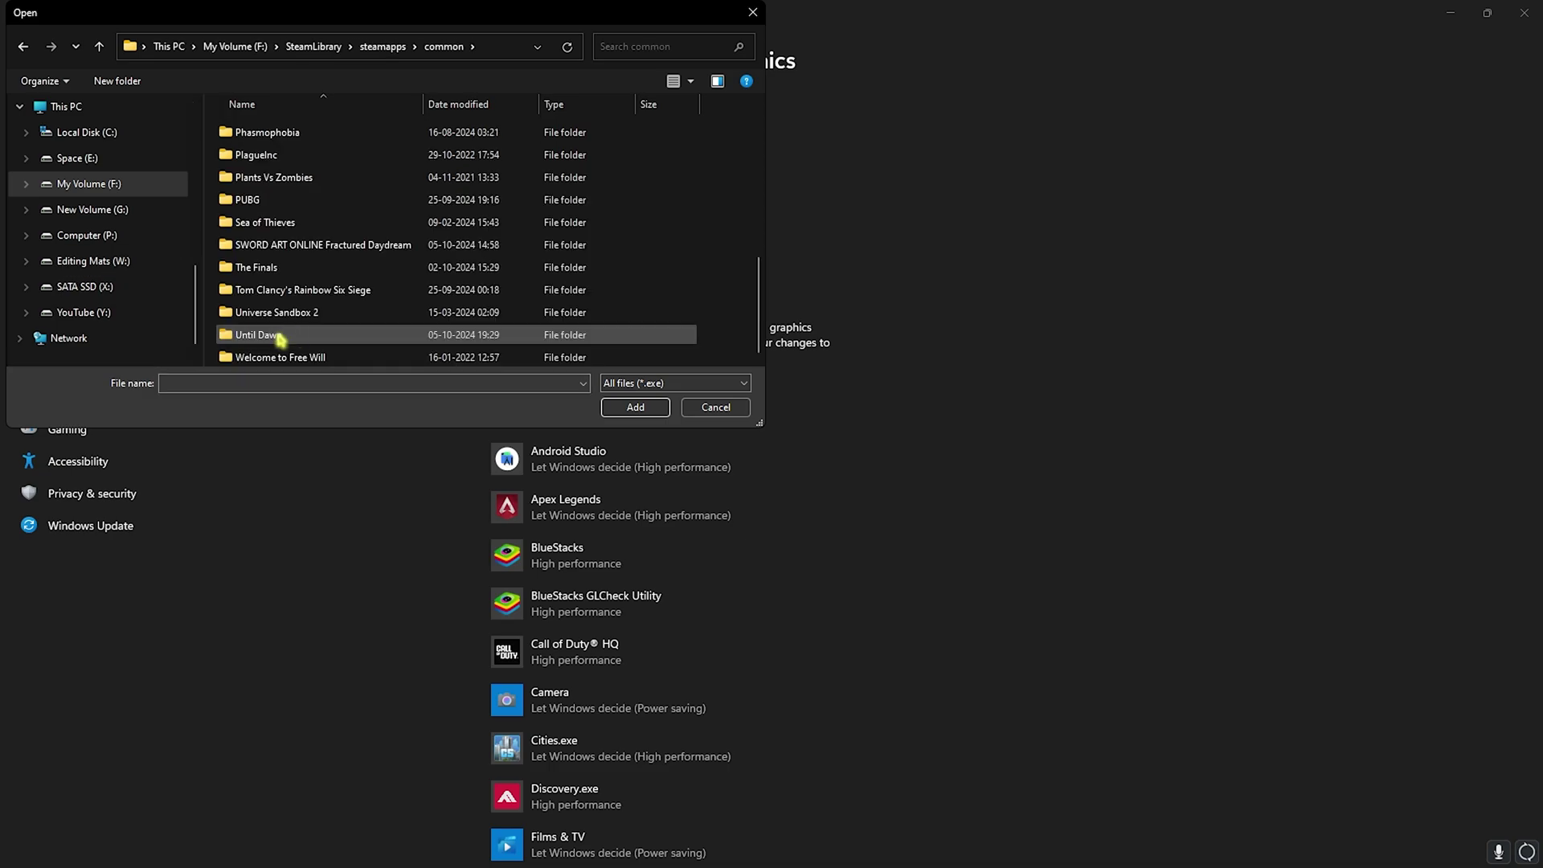
double_click(257, 334)
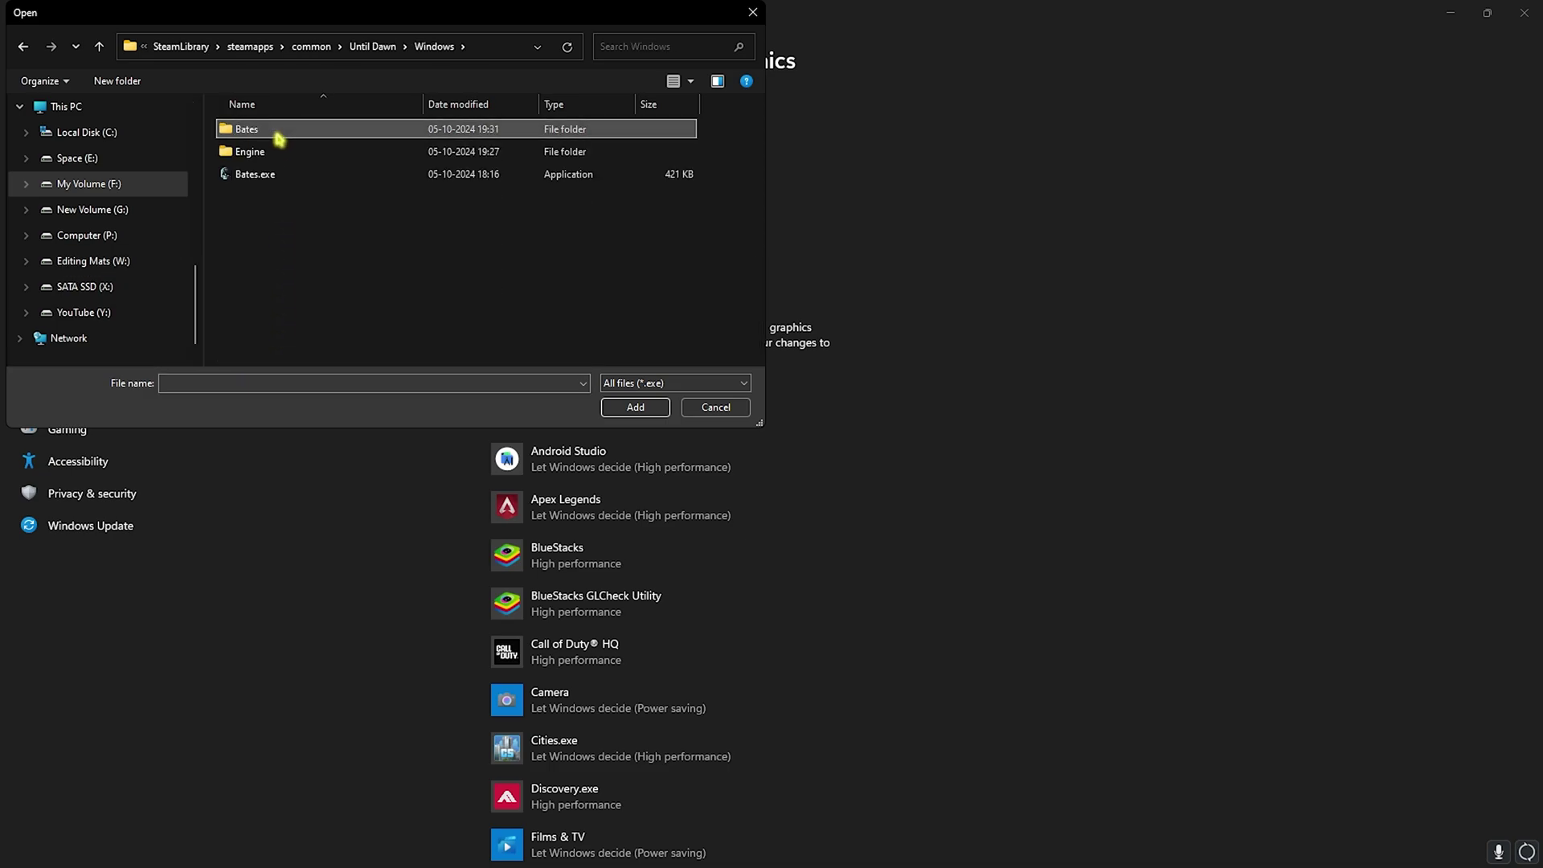
double_click(279, 152)
double_click(278, 131)
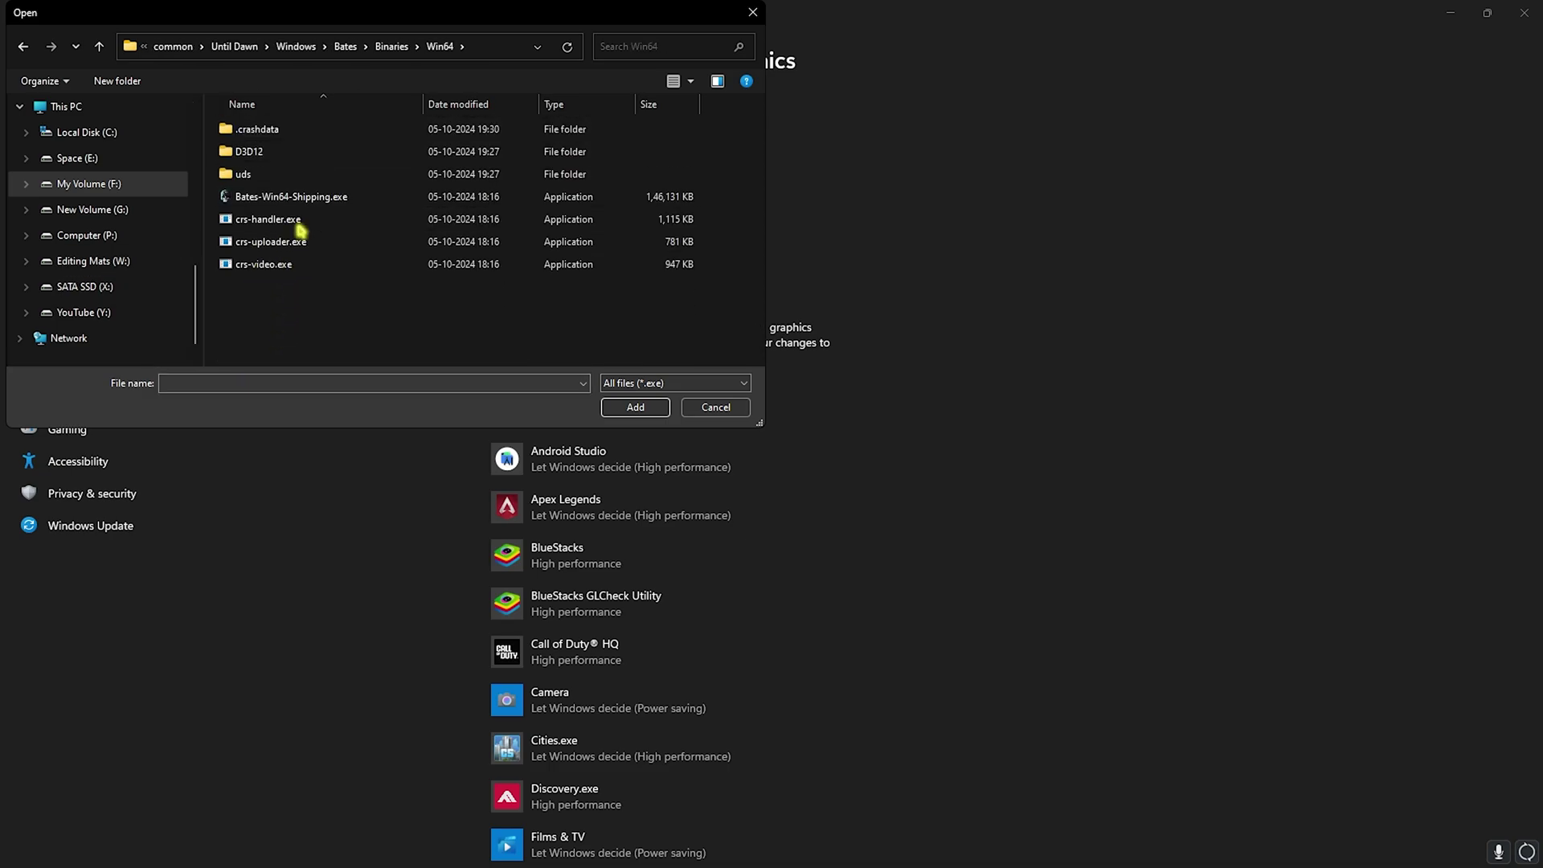
click(314, 199)
click(633, 406)
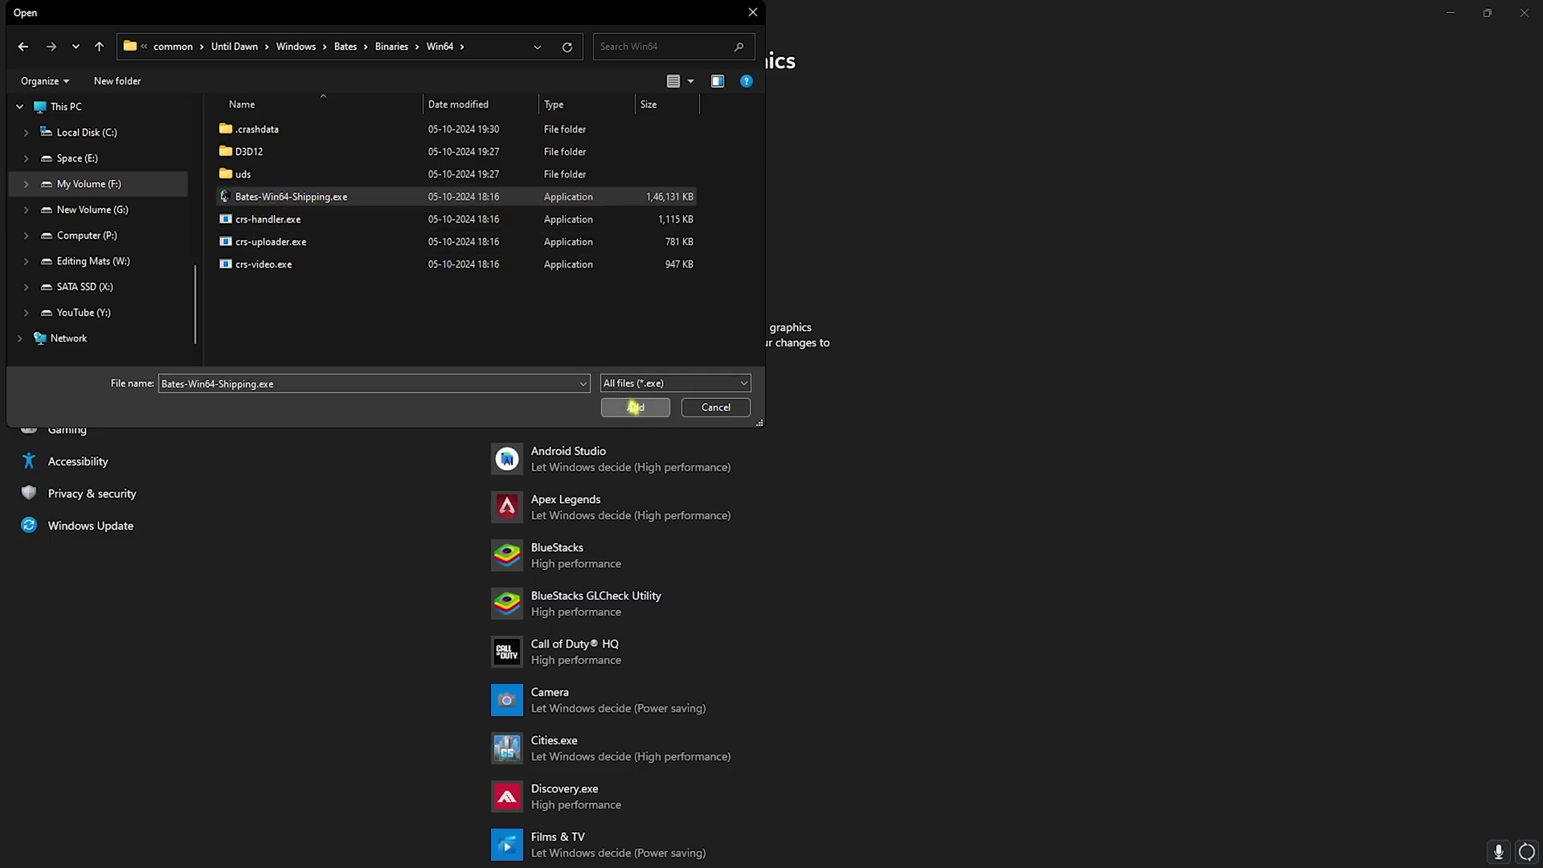
Save a High performance graphics preference for Until Dawn and close Settings
click(723, 675)
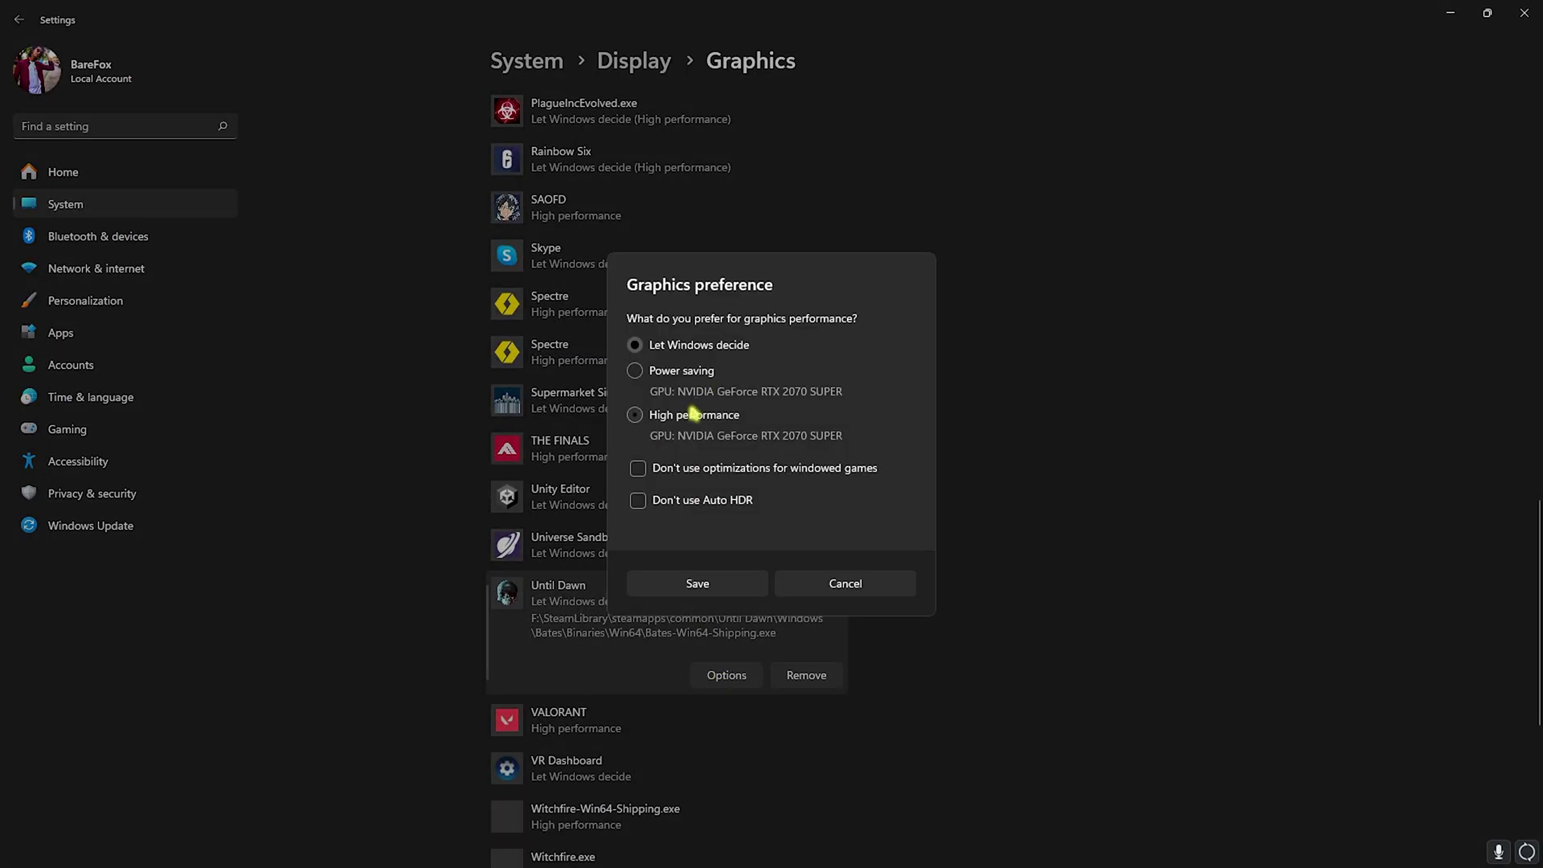
click(698, 585)
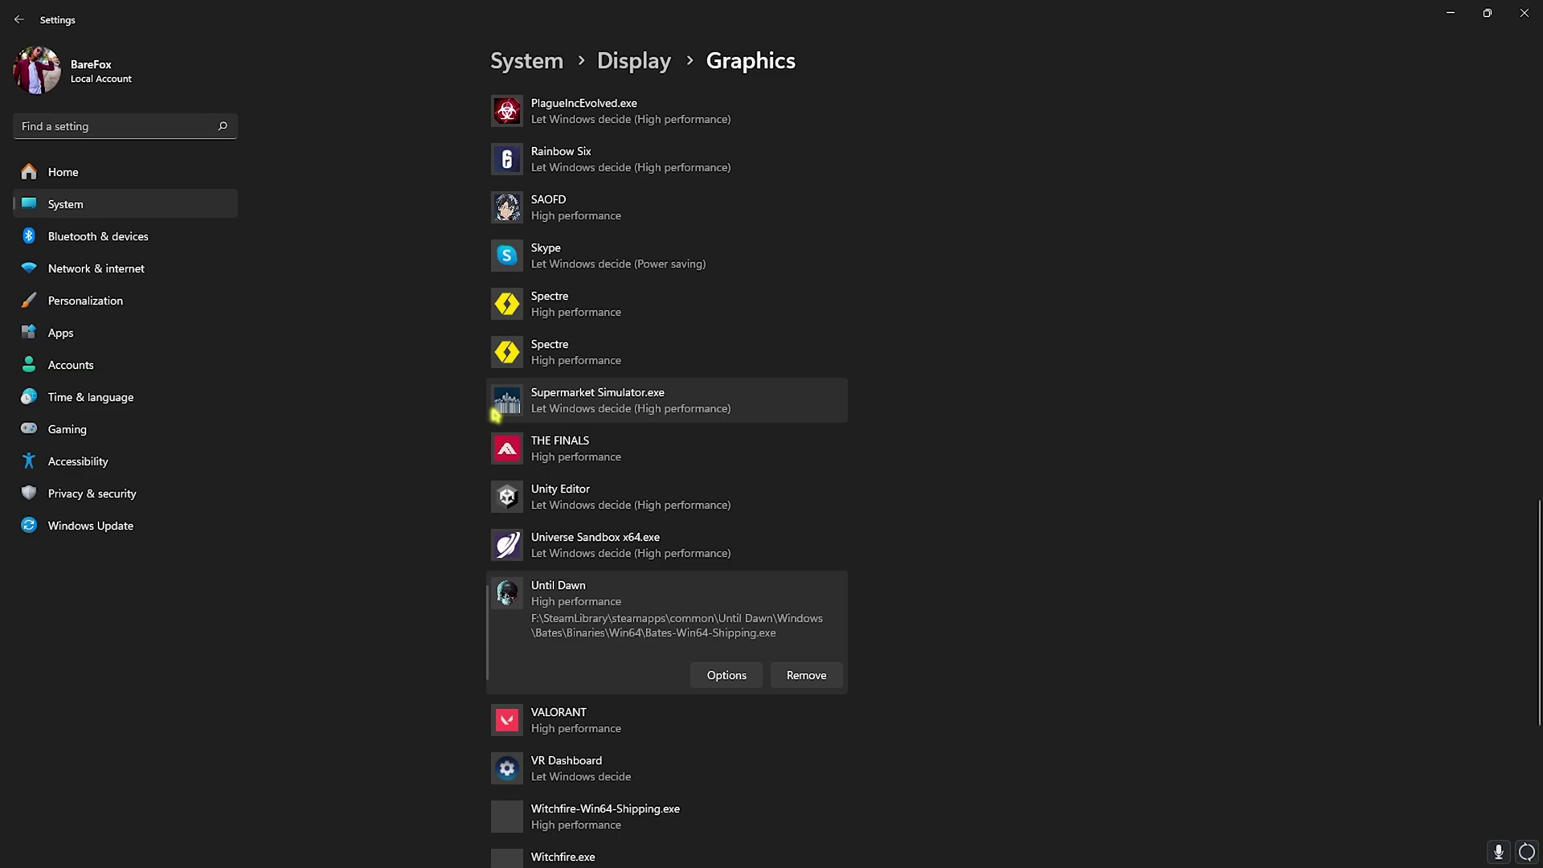
click(1523, 13)
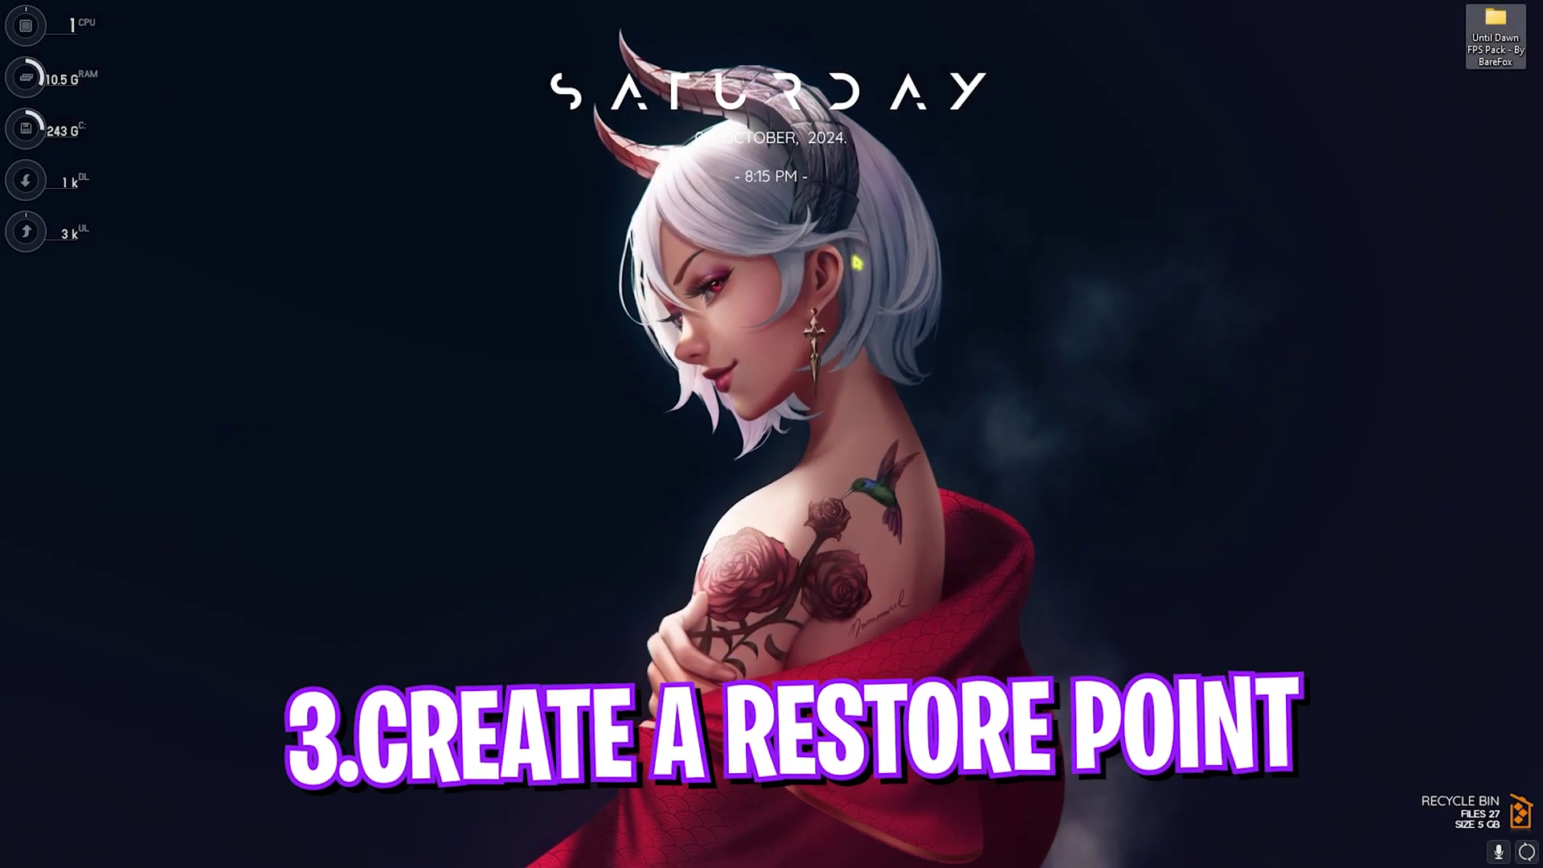
Create a restore point named 'Until Dawn' for Local Disk (C:) and close System Properties
key(super)
text(crea)
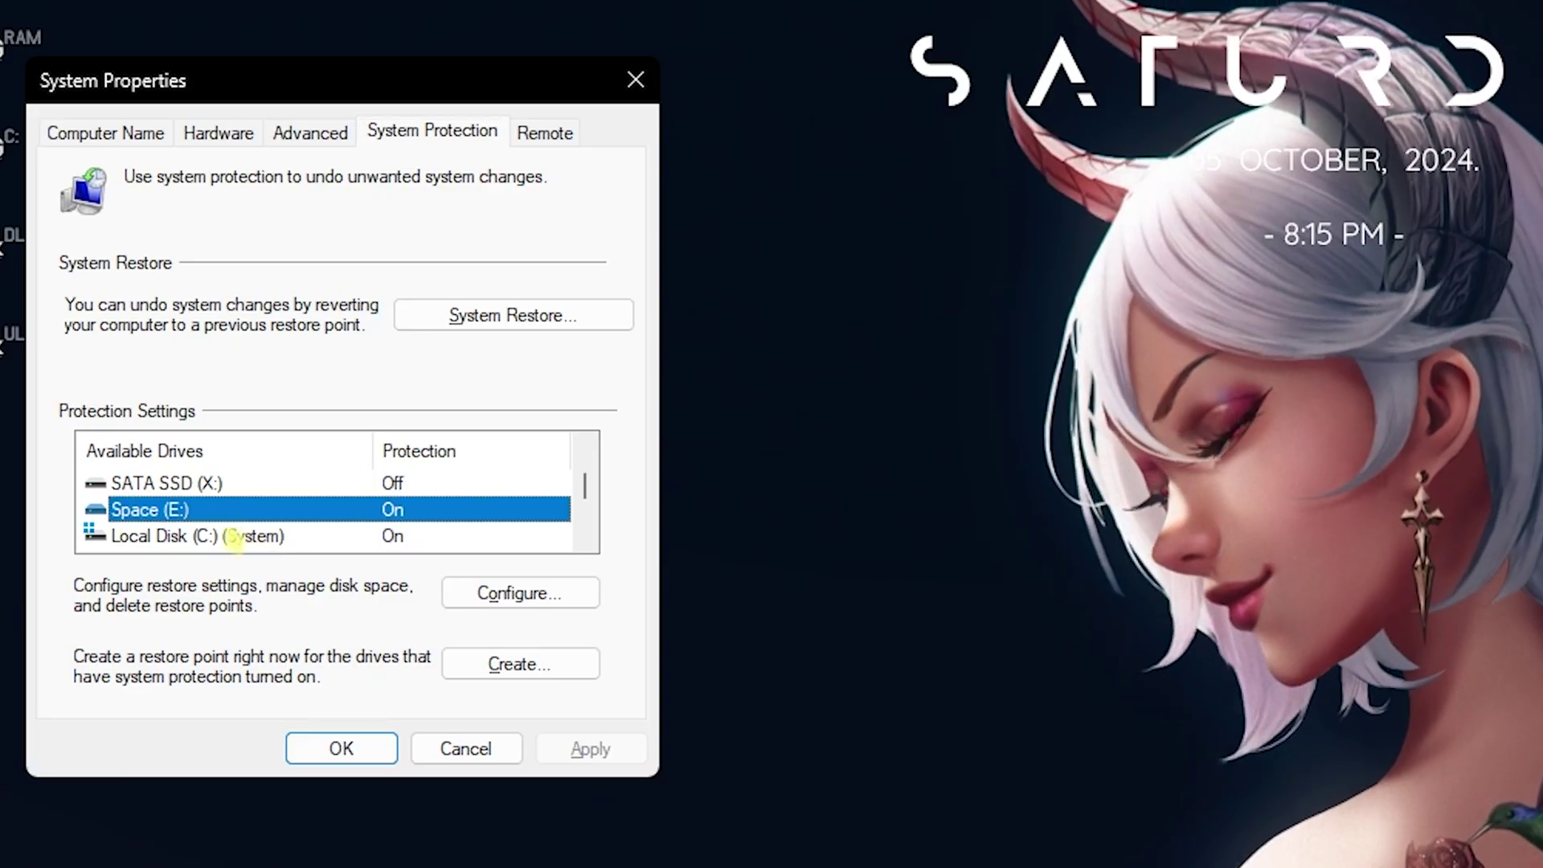
click(233, 536)
click(494, 662)
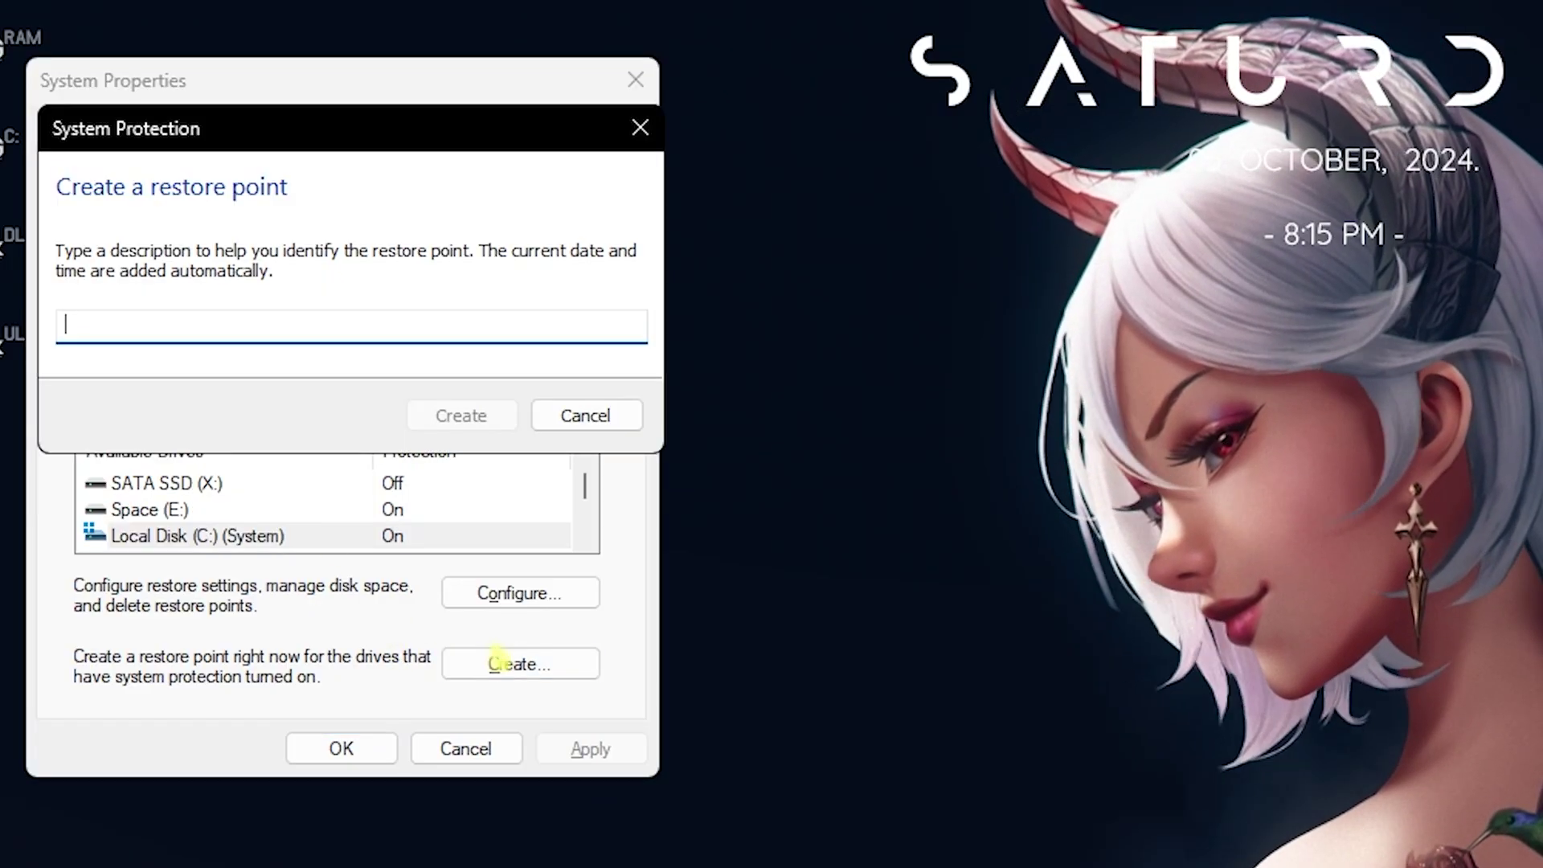
text(Until Dawn)
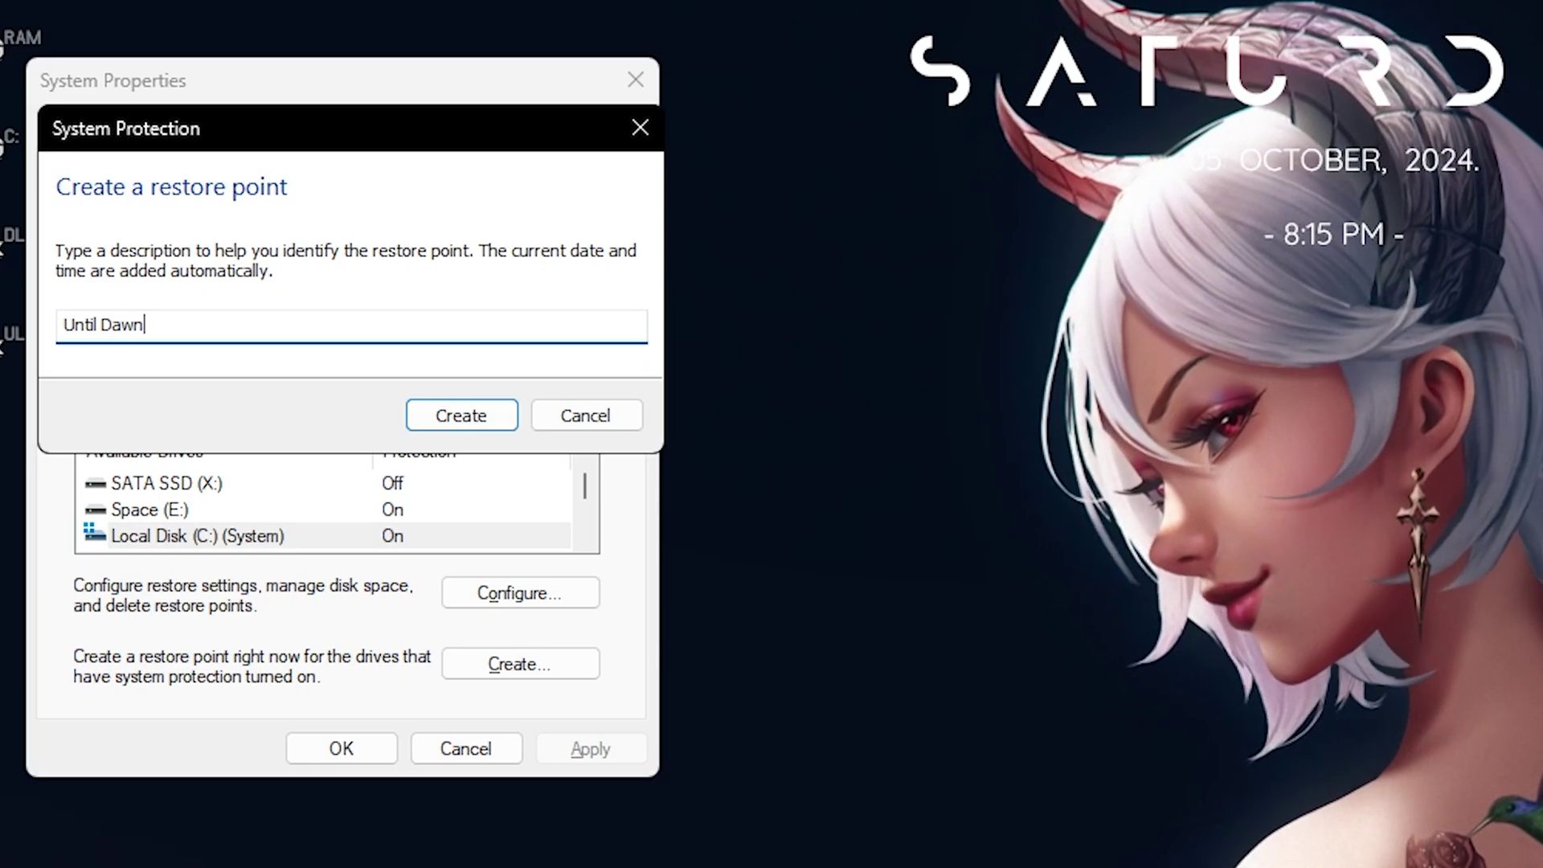
key(Return)
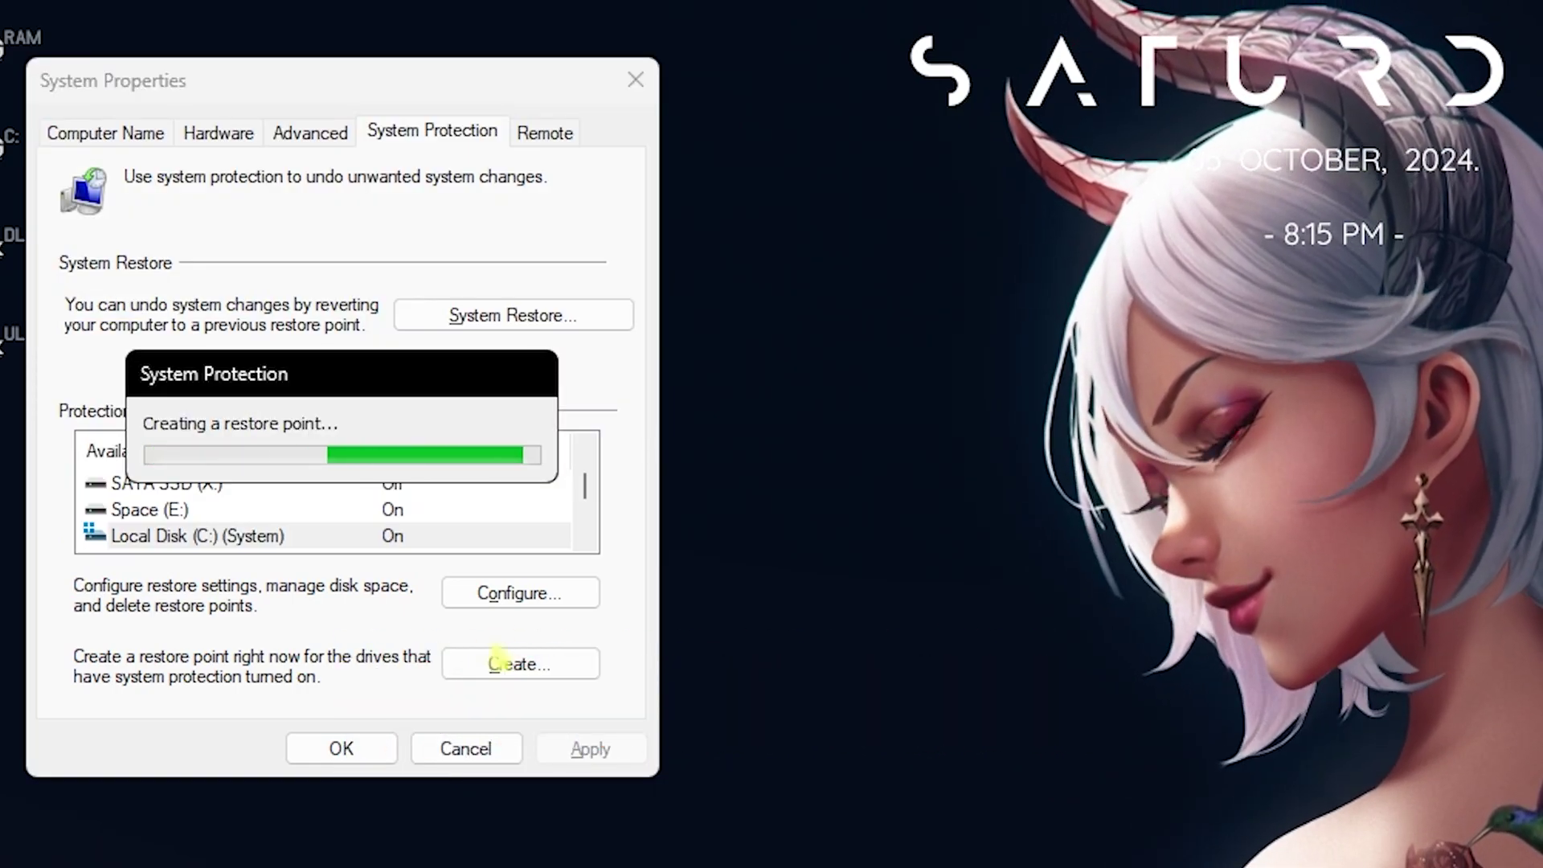
click(532, 442)
click(635, 80)
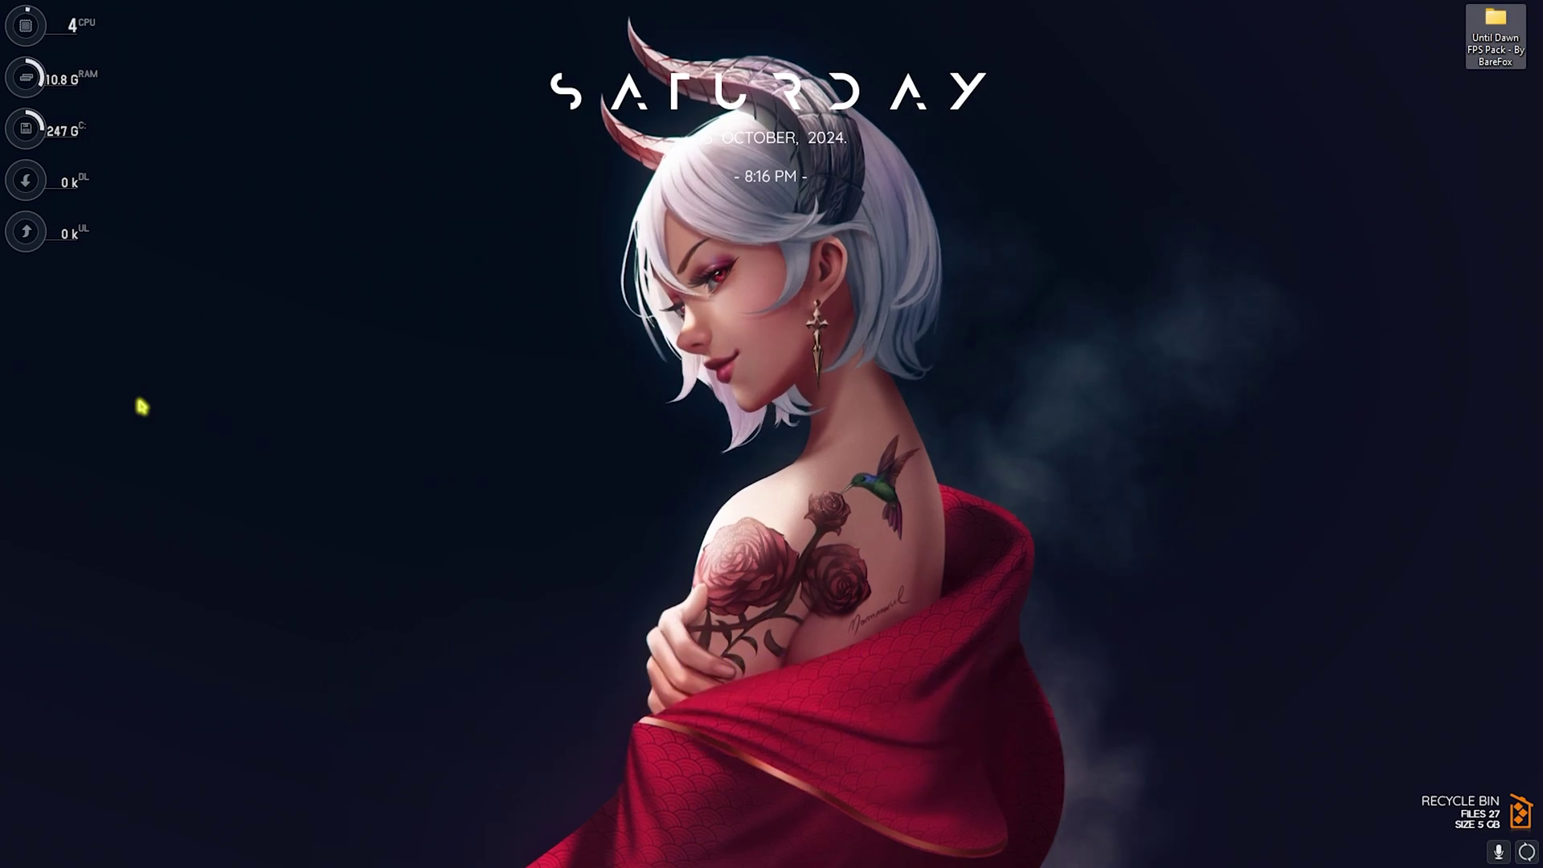
Open the Until Dawn FPS Pack folder and pick 32GB Ram.reg in 1 - RAM Optimization
double_click(1513, 24)
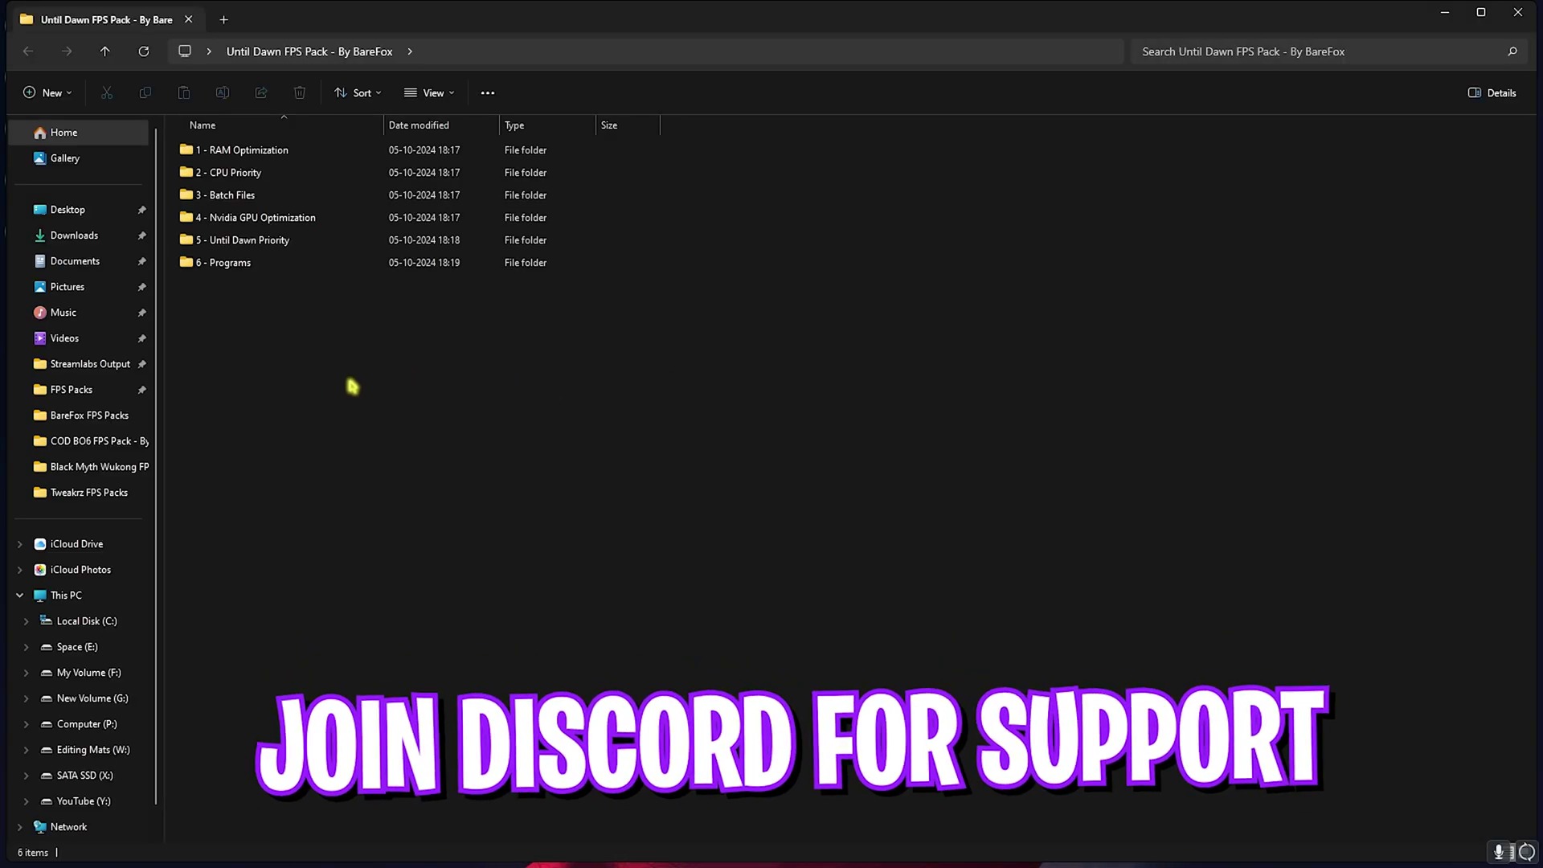
drag(322, 372, 254, 272)
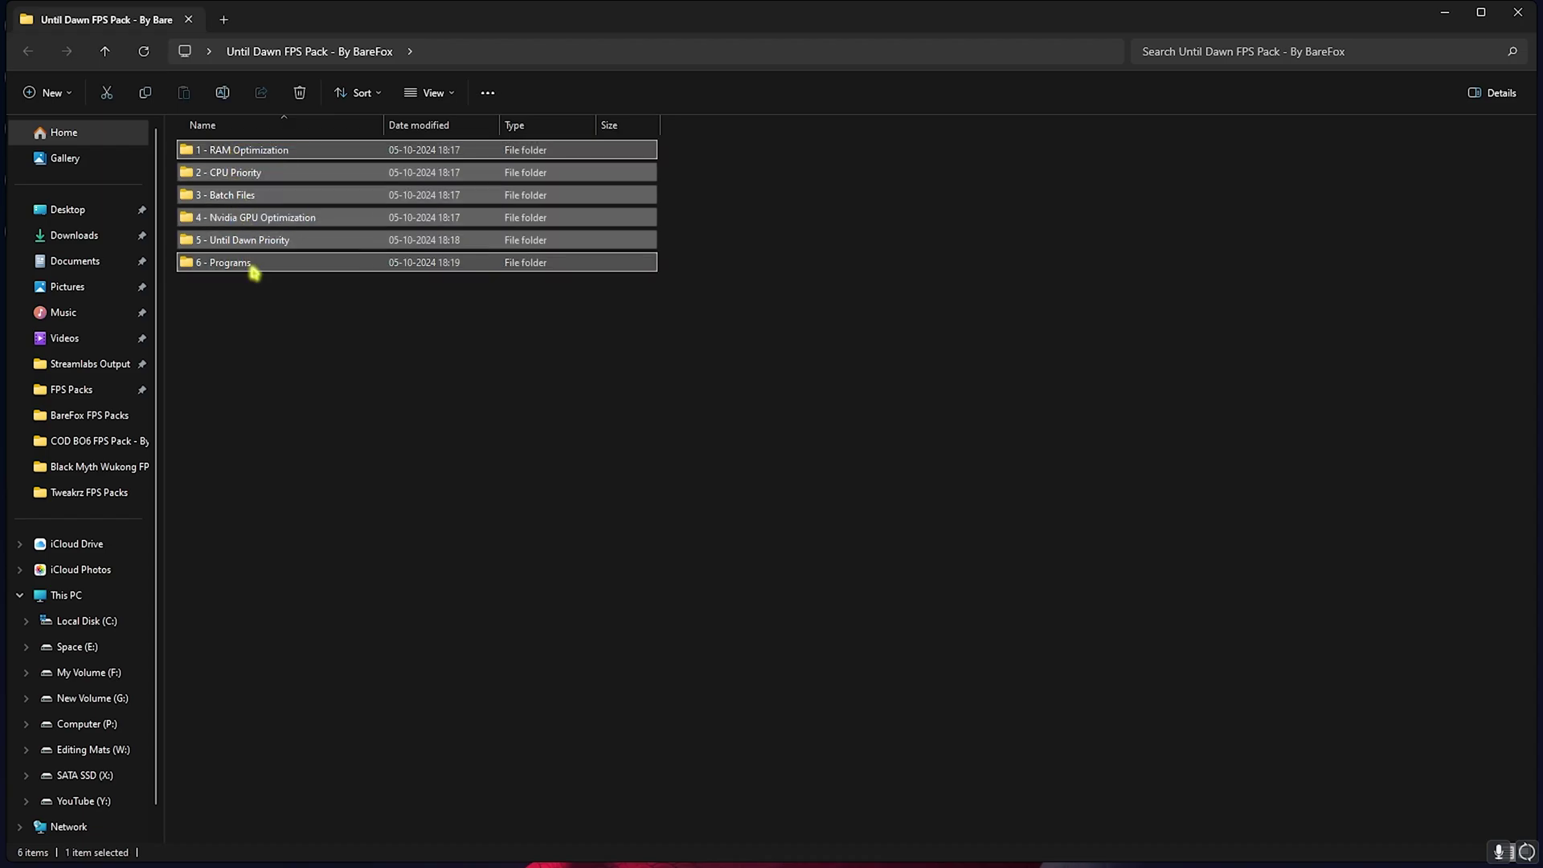
click(258, 352)
double_click(265, 157)
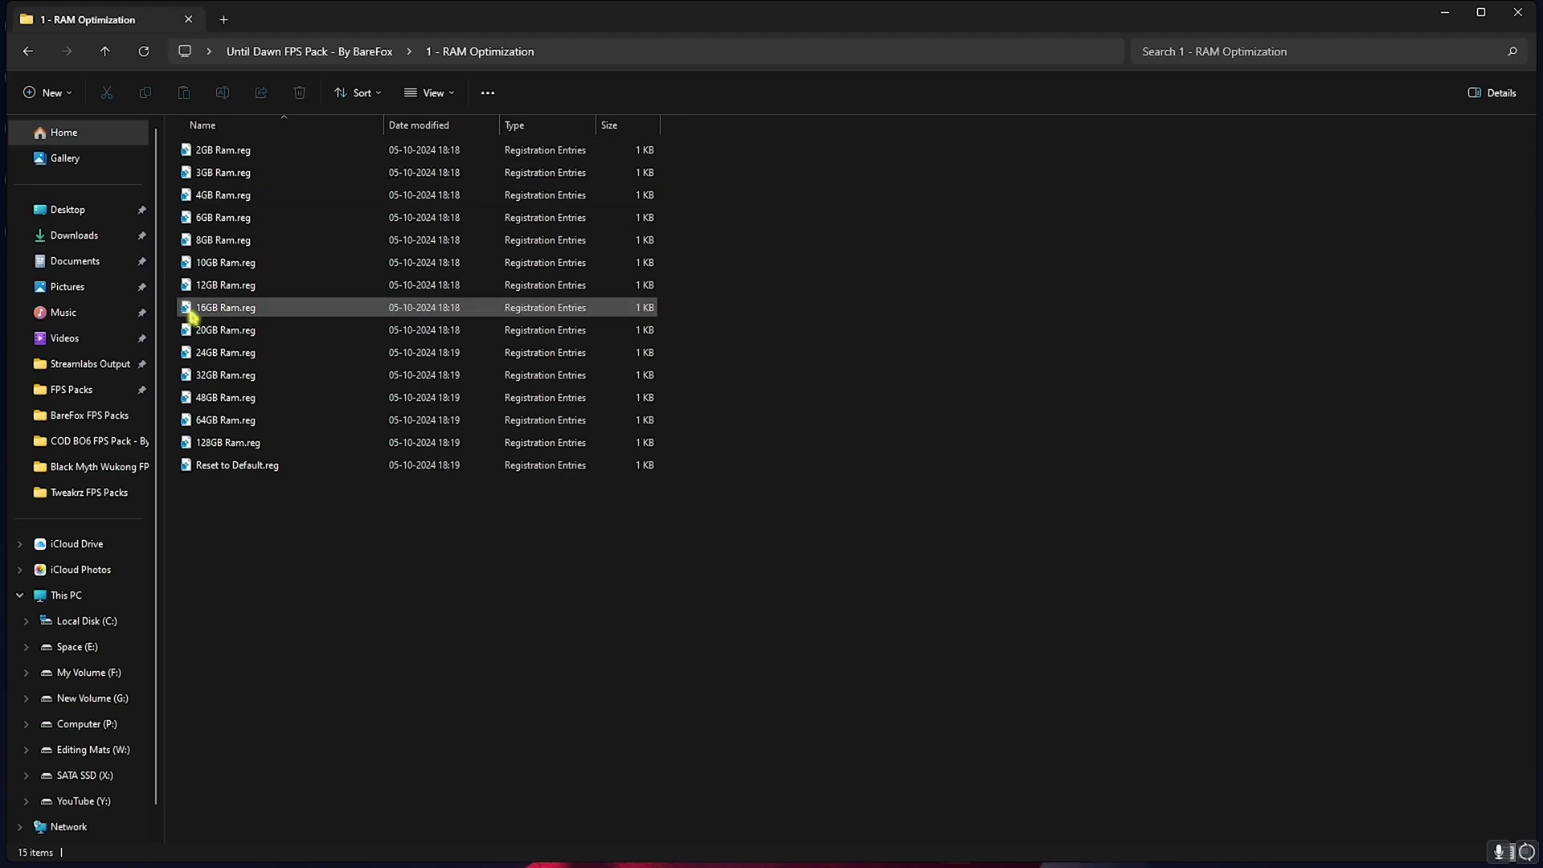
click(230, 371)
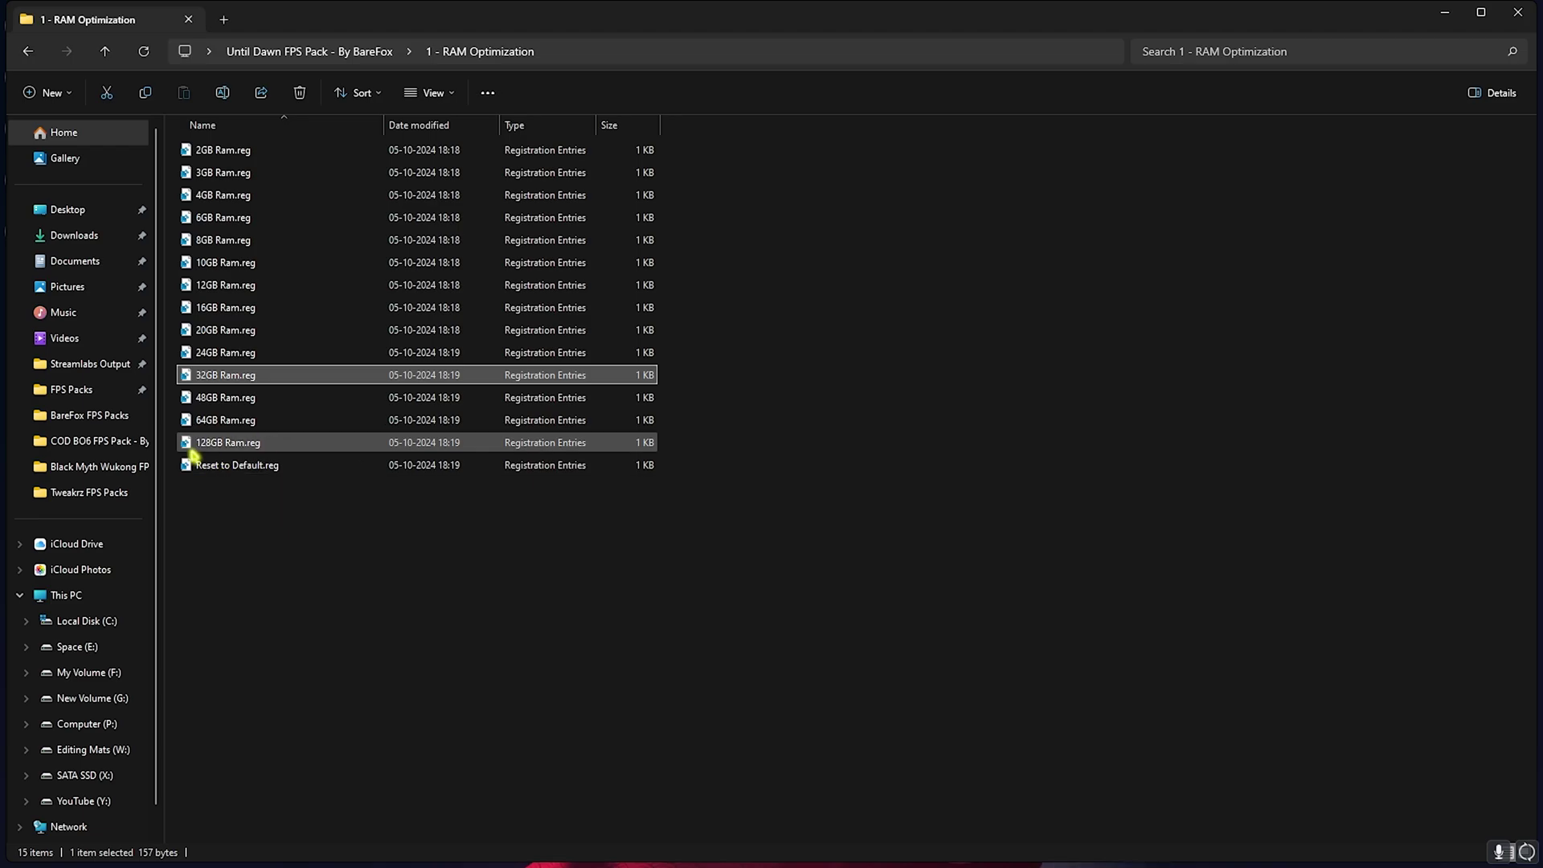
key(alt+Left)
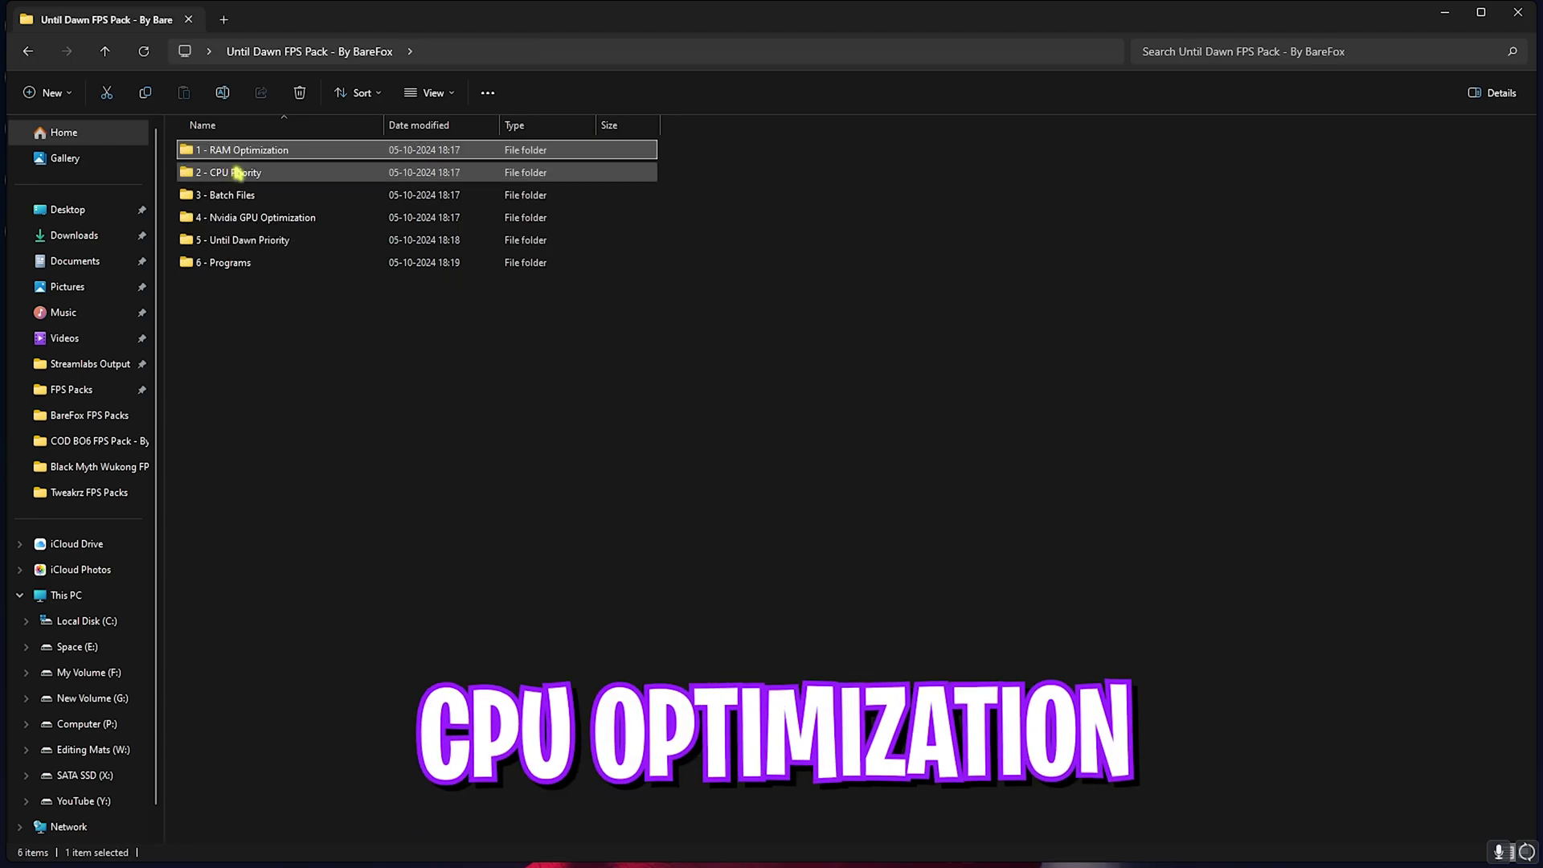
double_click(238, 172)
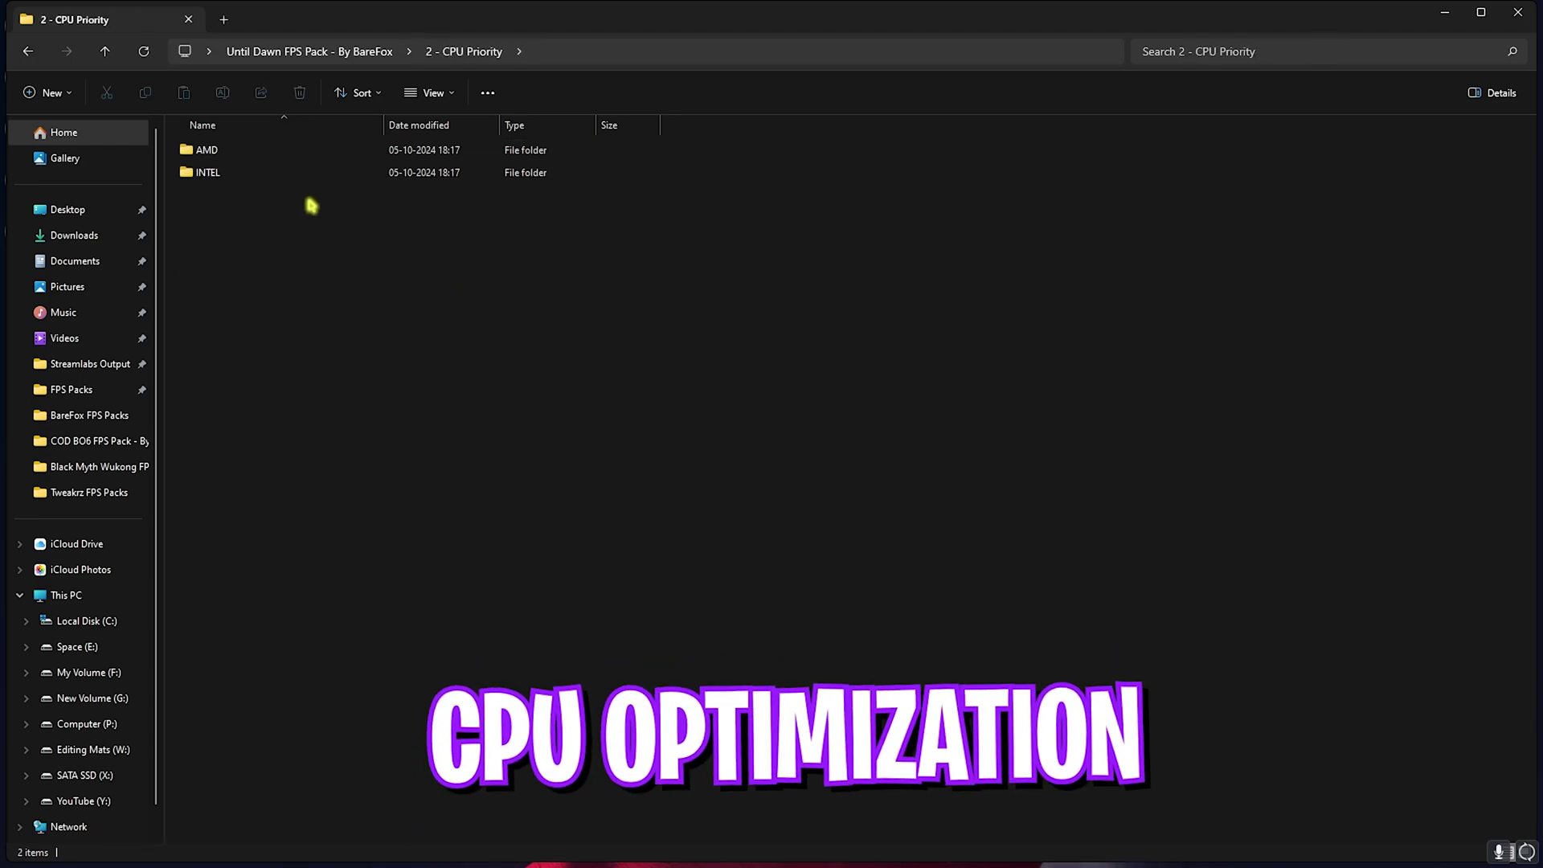
double_click(252, 171)
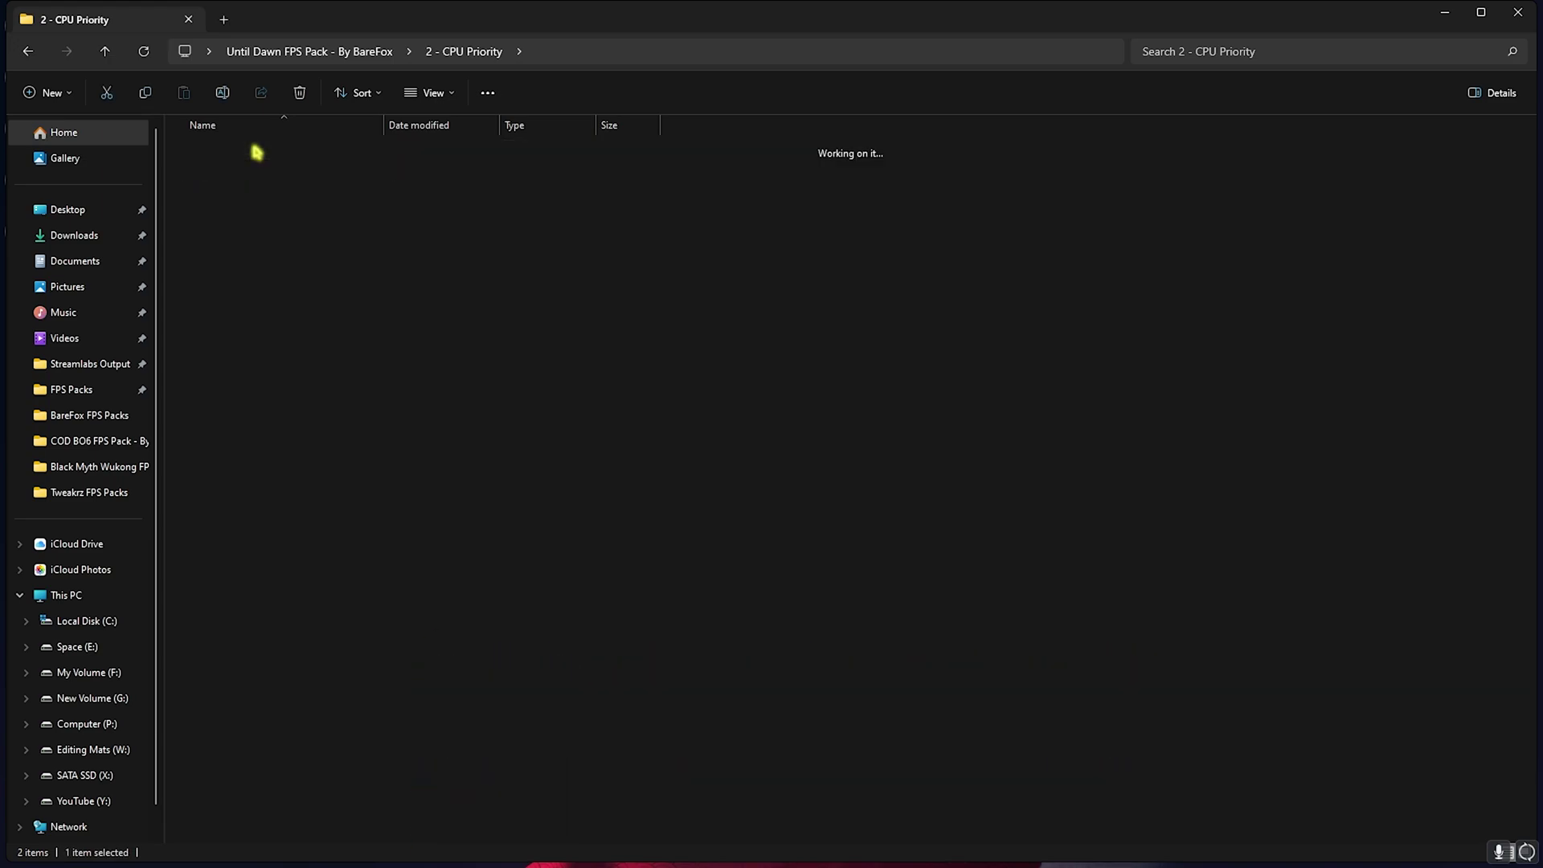
click(472, 53)
double_click(227, 172)
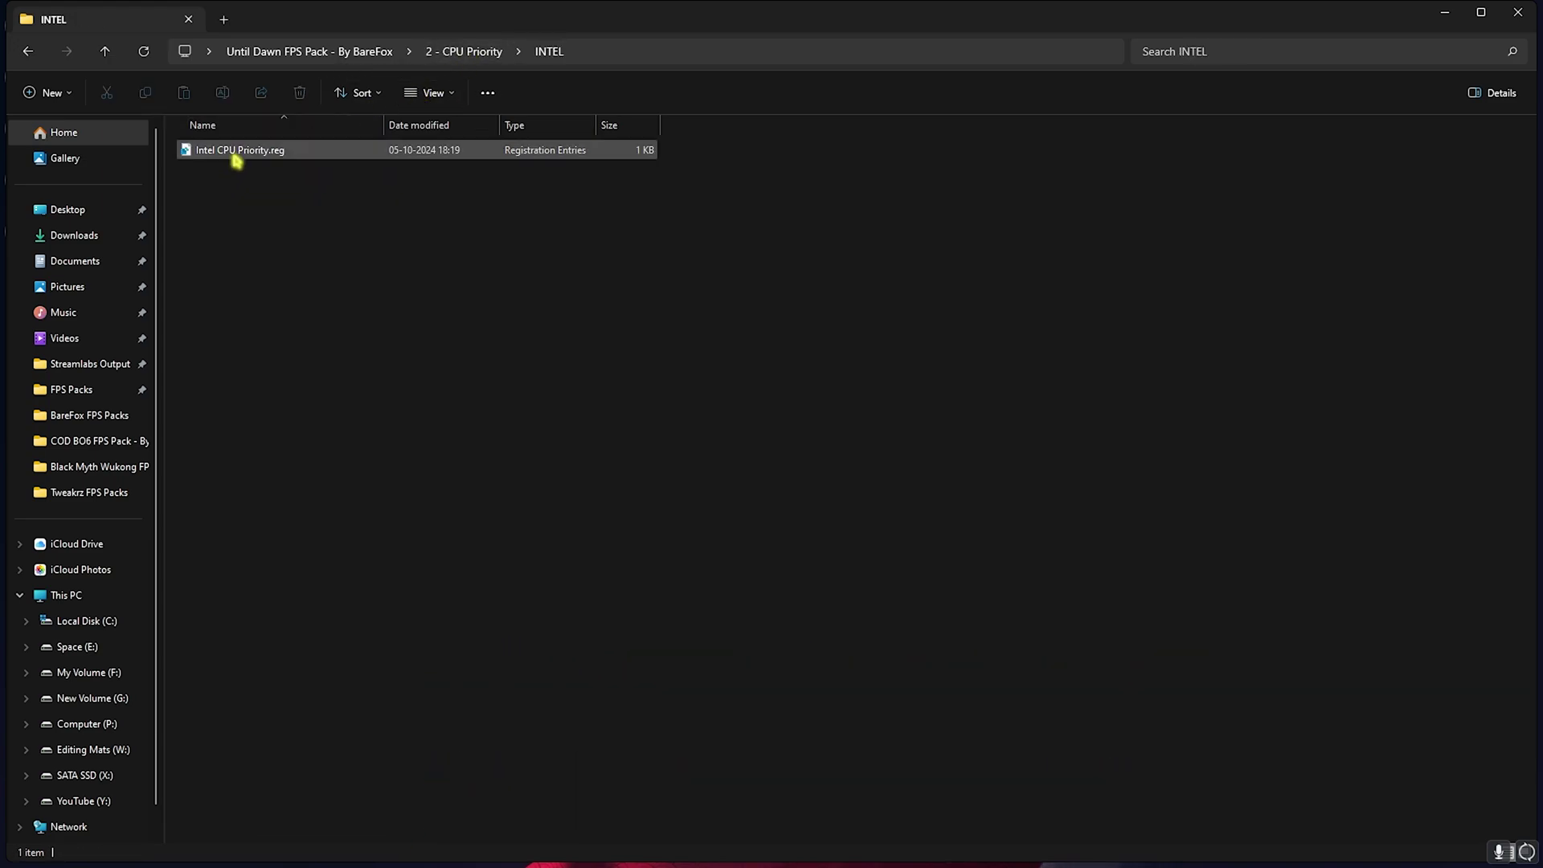
click(310, 52)
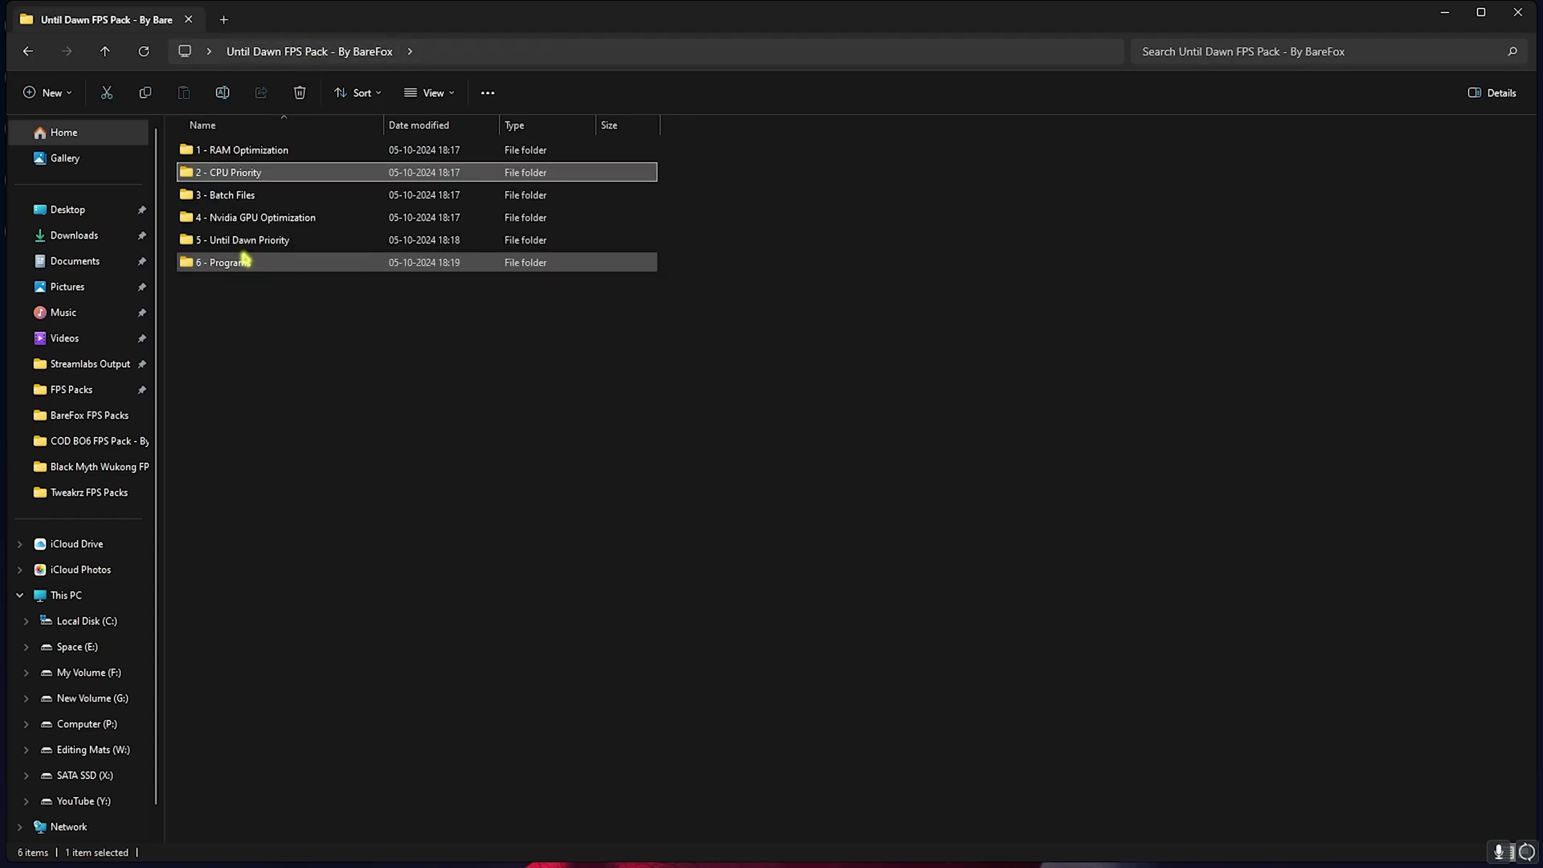
click(238, 199)
double_click(238, 199)
click(253, 152)
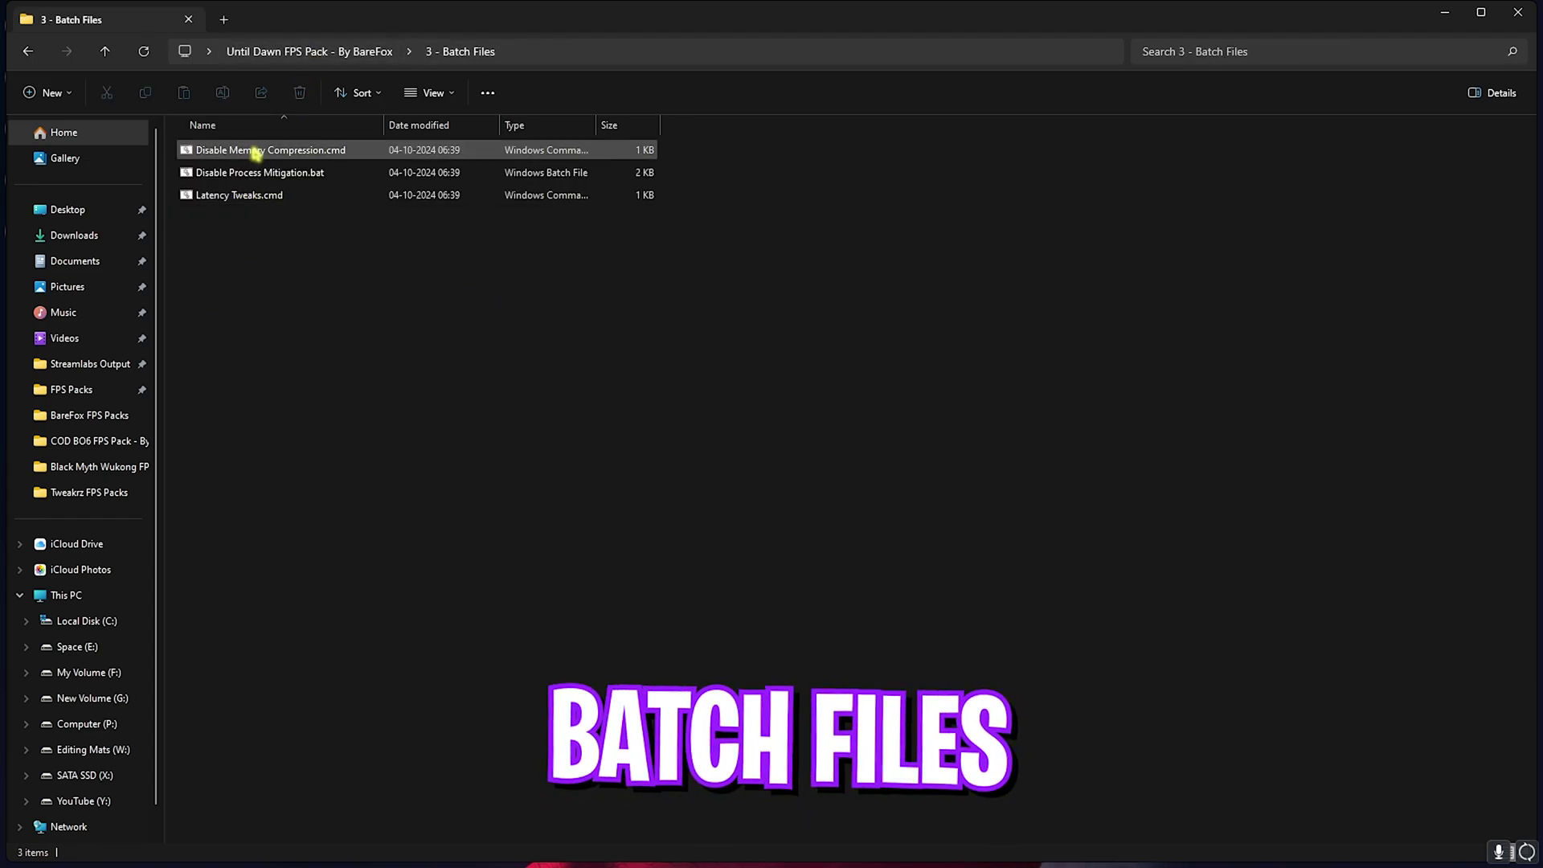
right_click(256, 153)
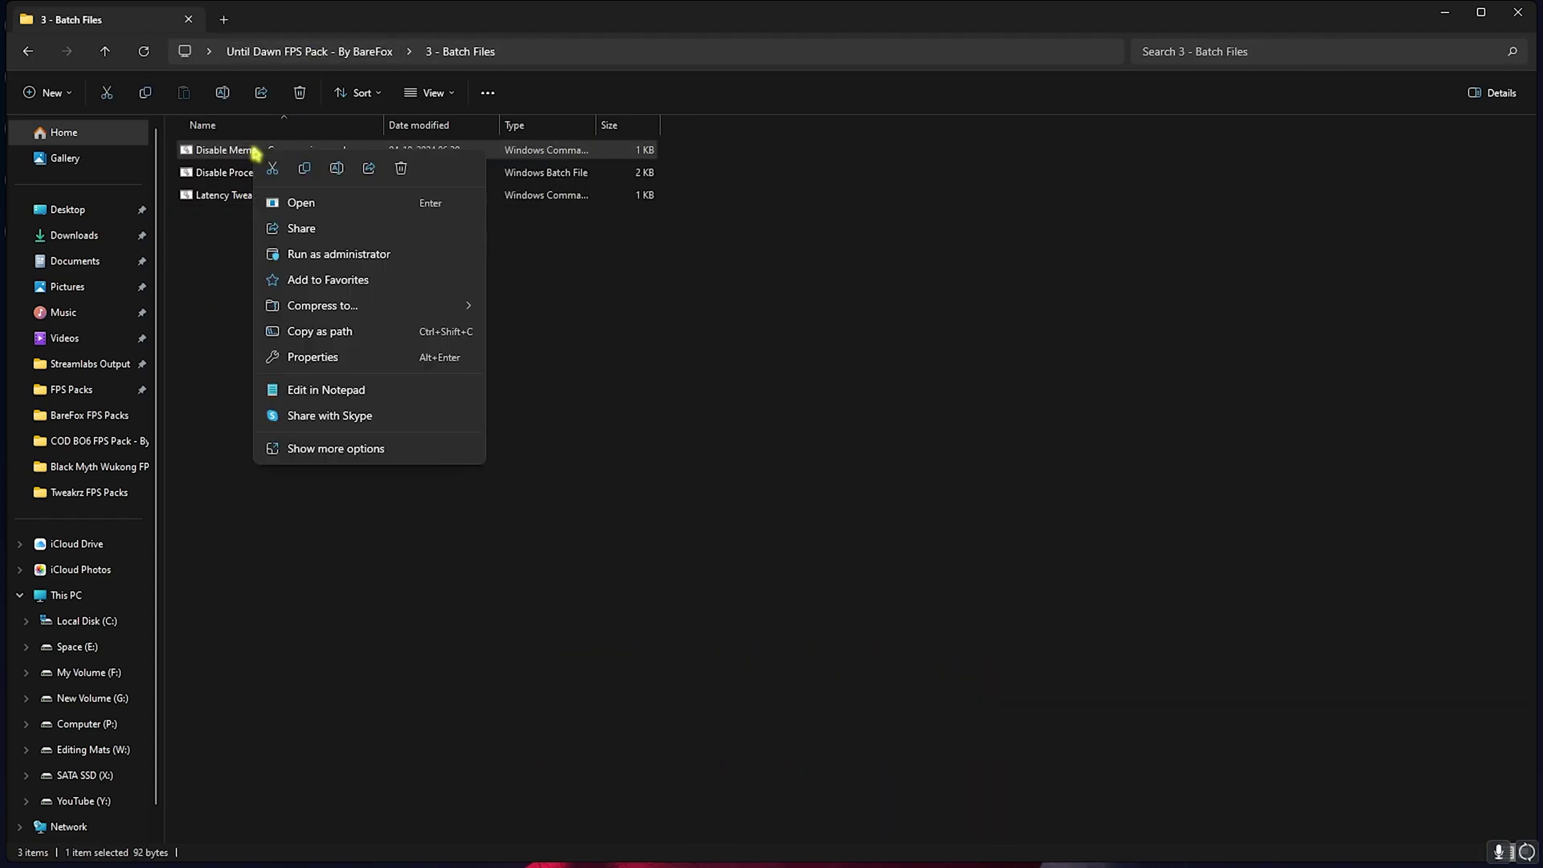
click(309, 386)
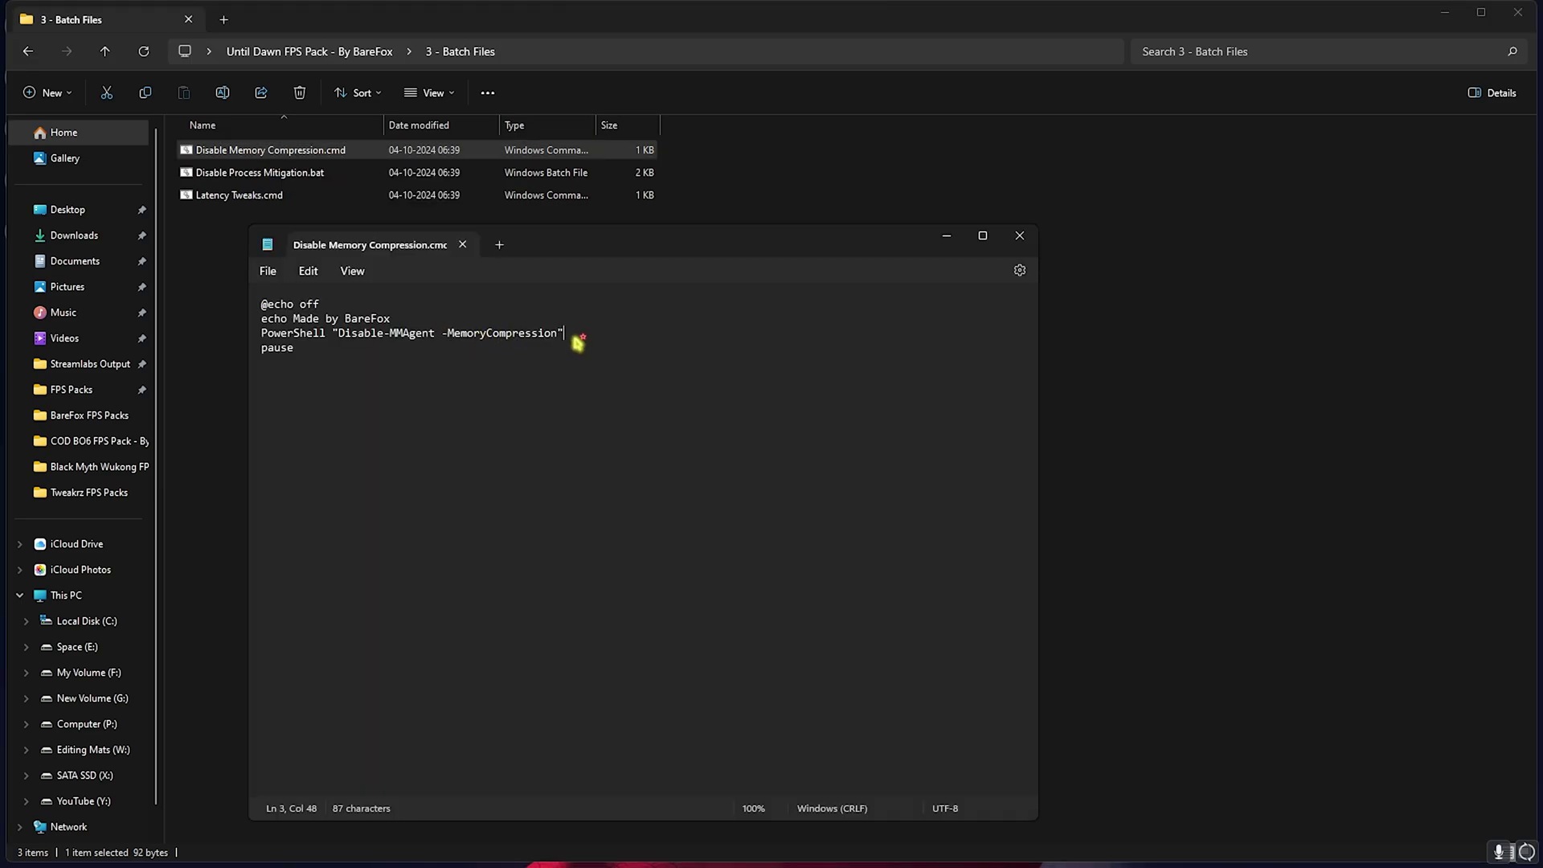
click(1019, 236)
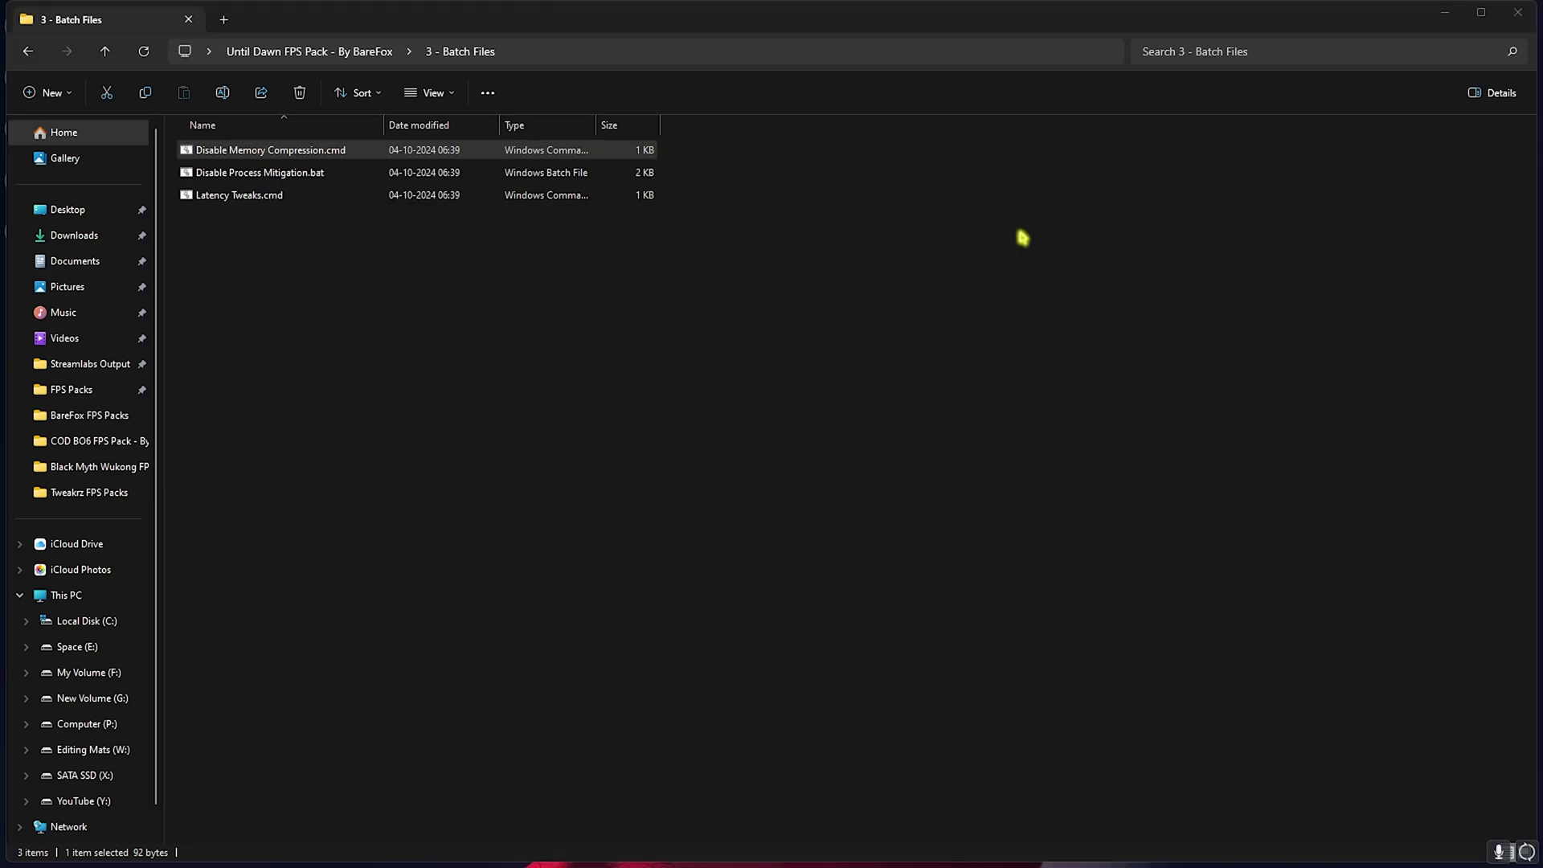
drag(298, 267, 275, 190)
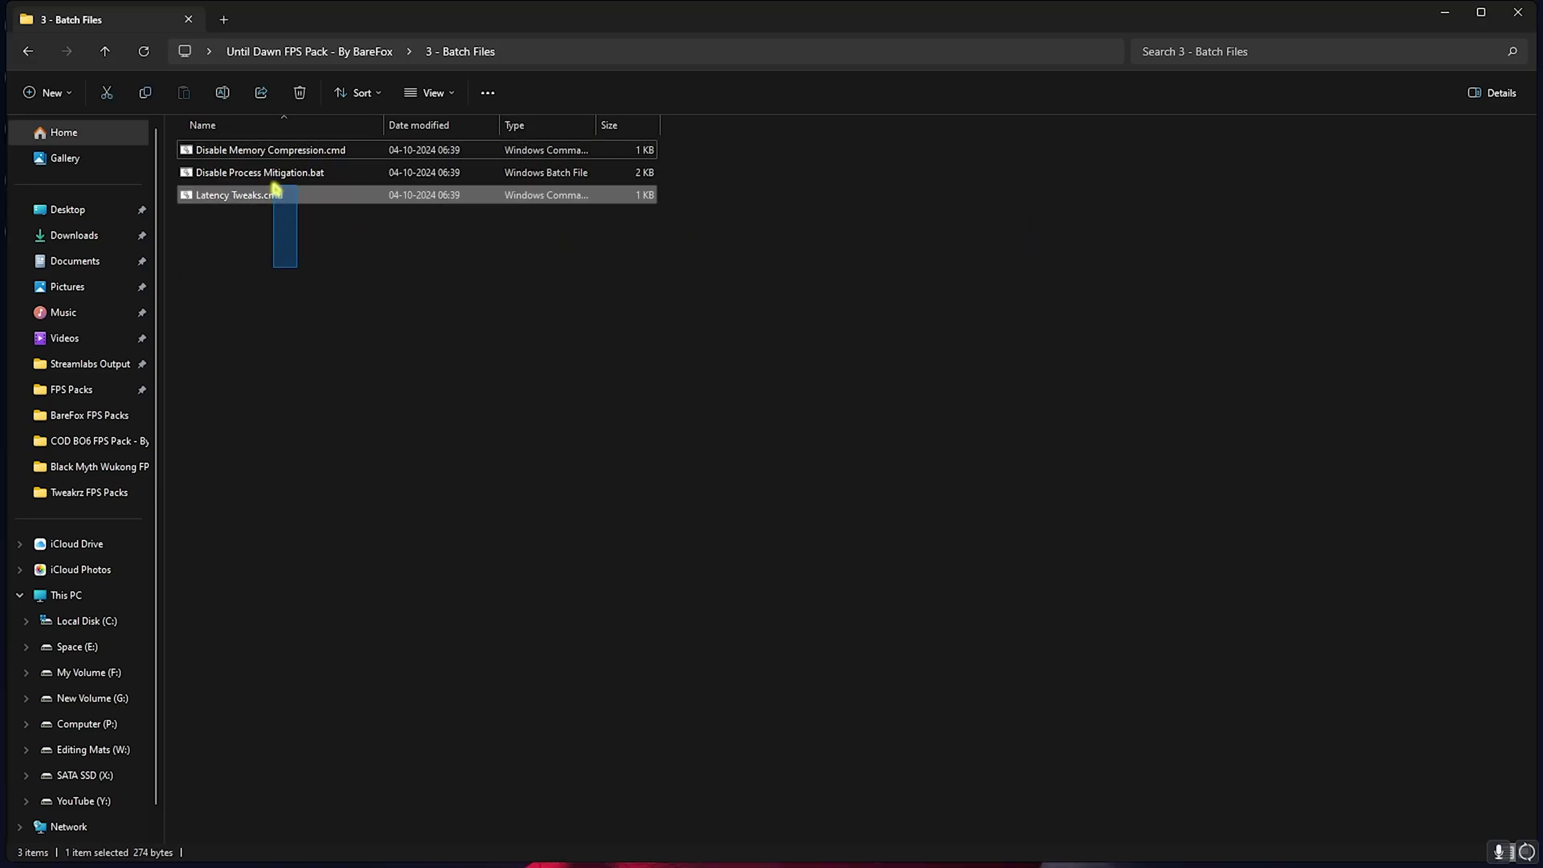
click(294, 239)
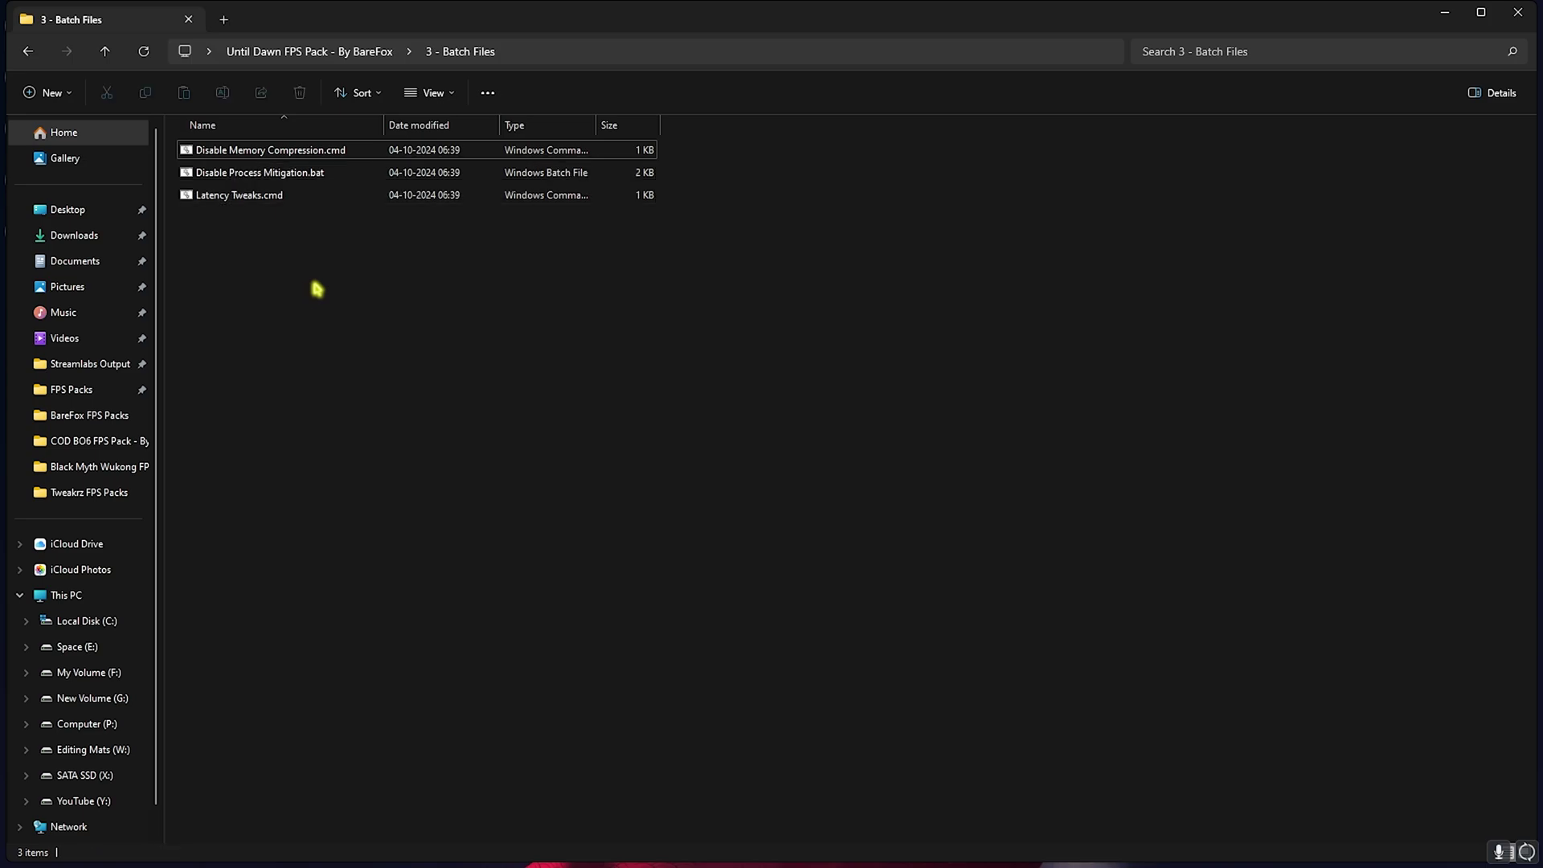
click(333, 52)
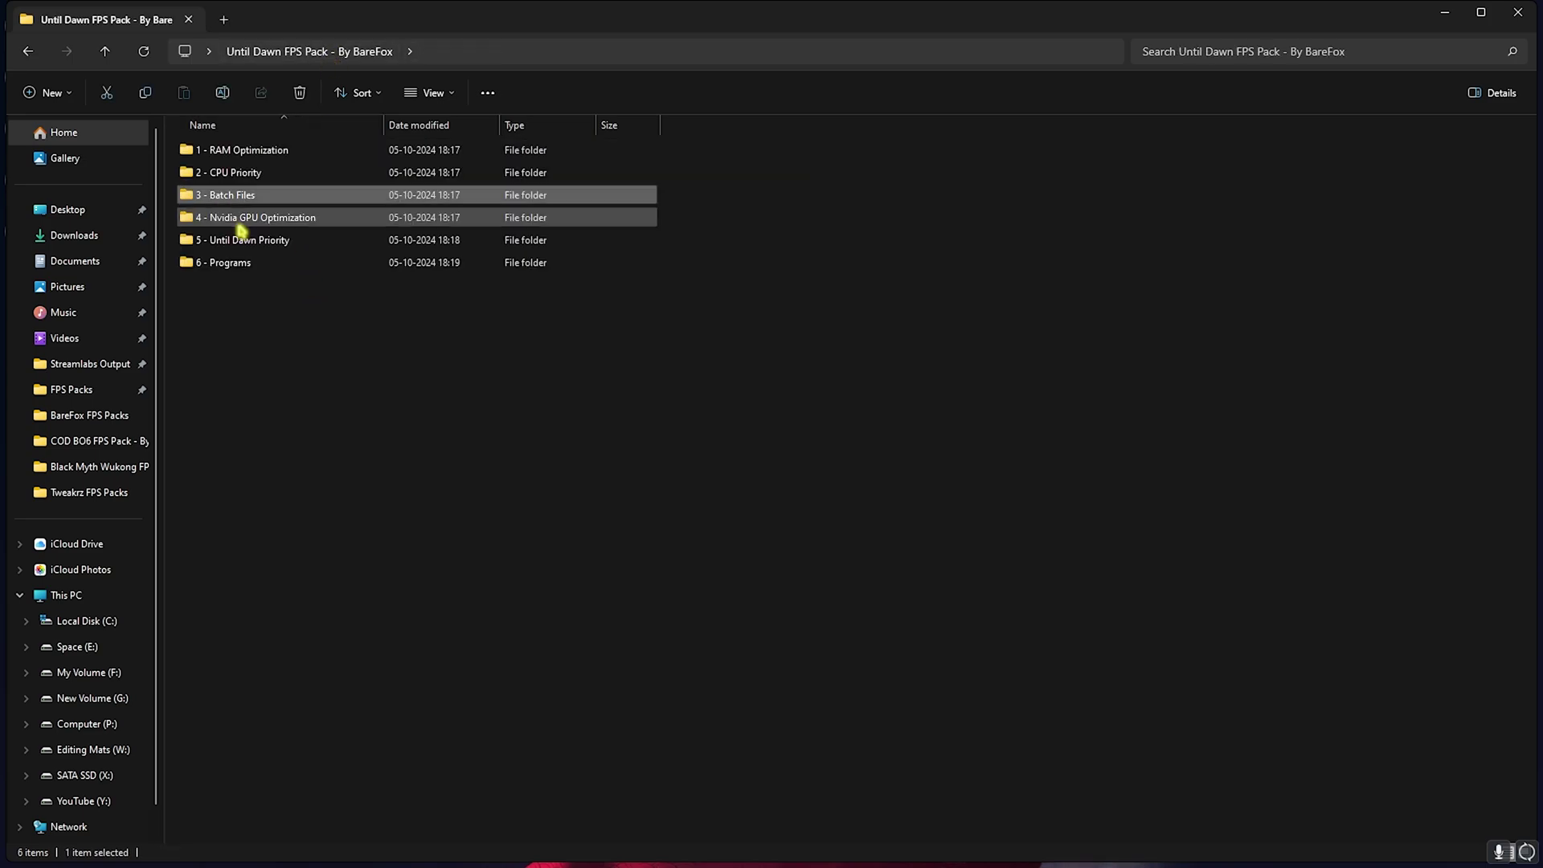
Select the GPU registry files, including Nvidia SFIO High Priority.reg, in 4 - Nvidia GPU Optimization
double_click(241, 224)
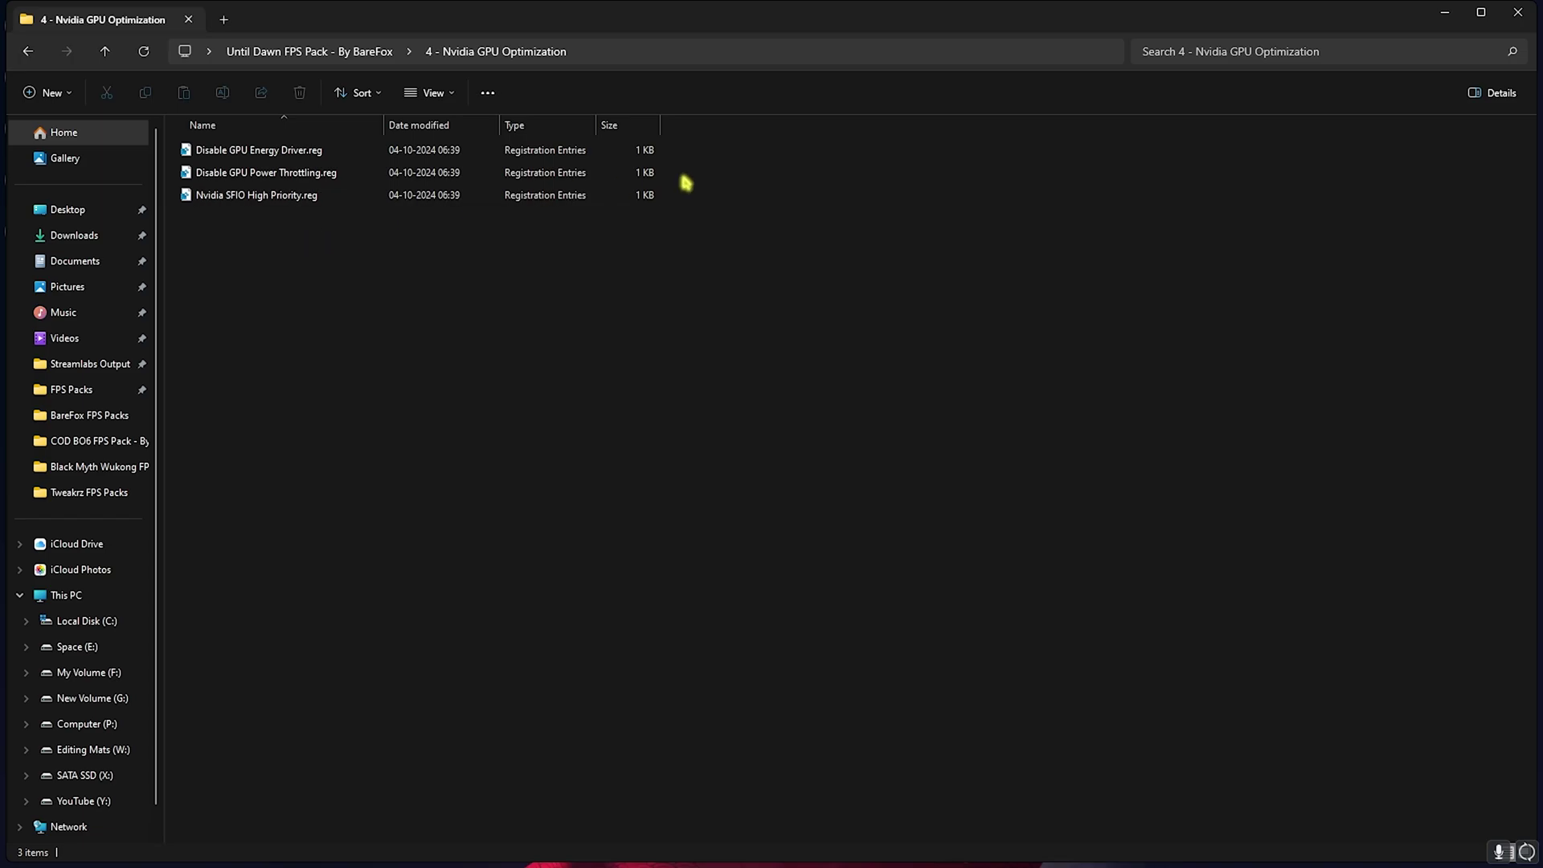
drag(671, 149, 648, 137)
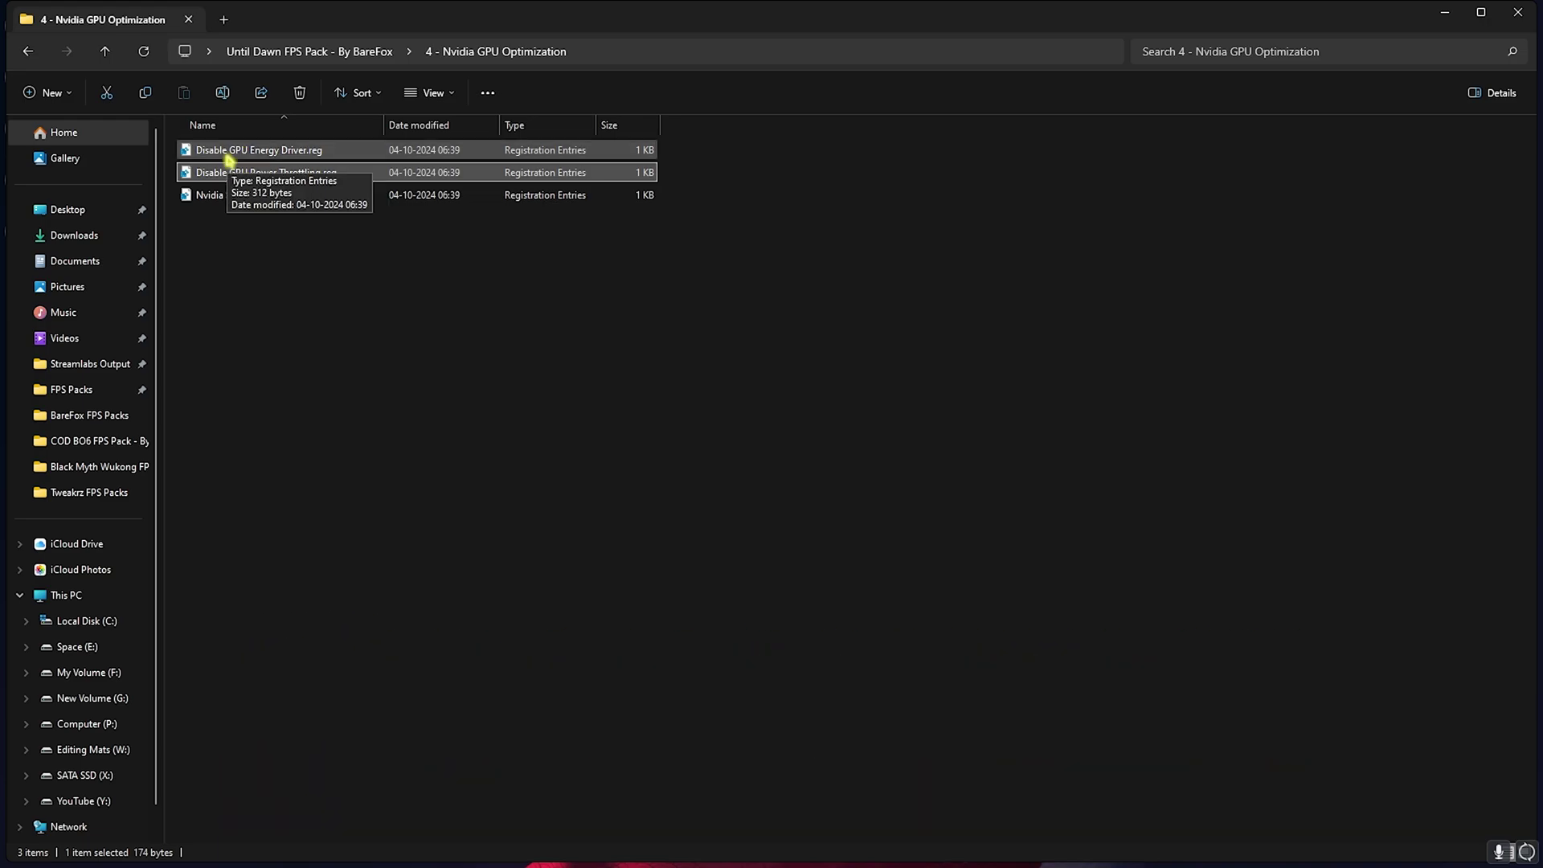
click(243, 203)
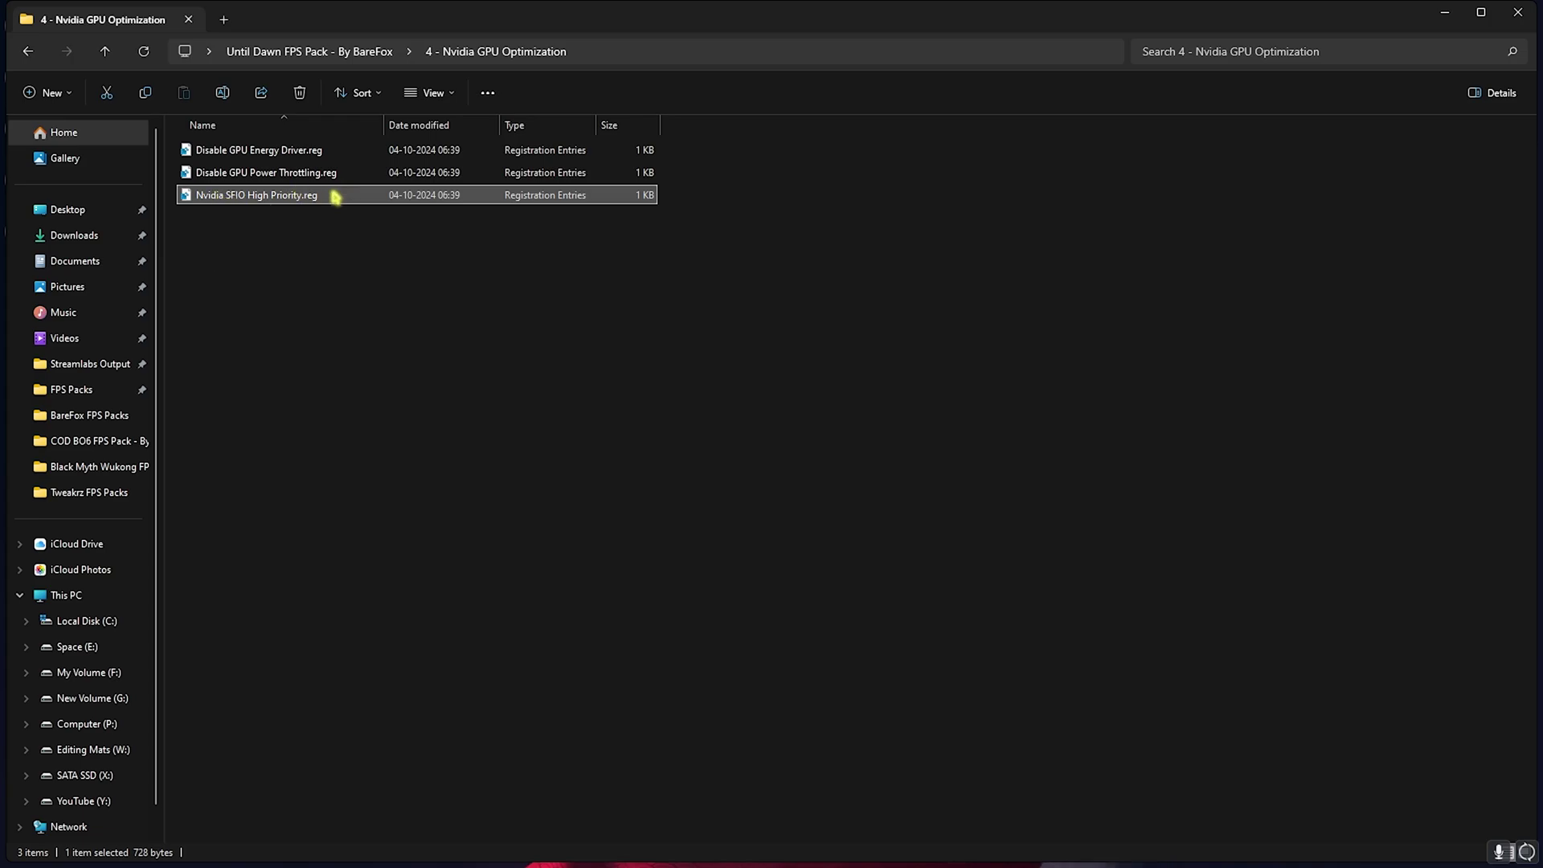
key(alt+Up)
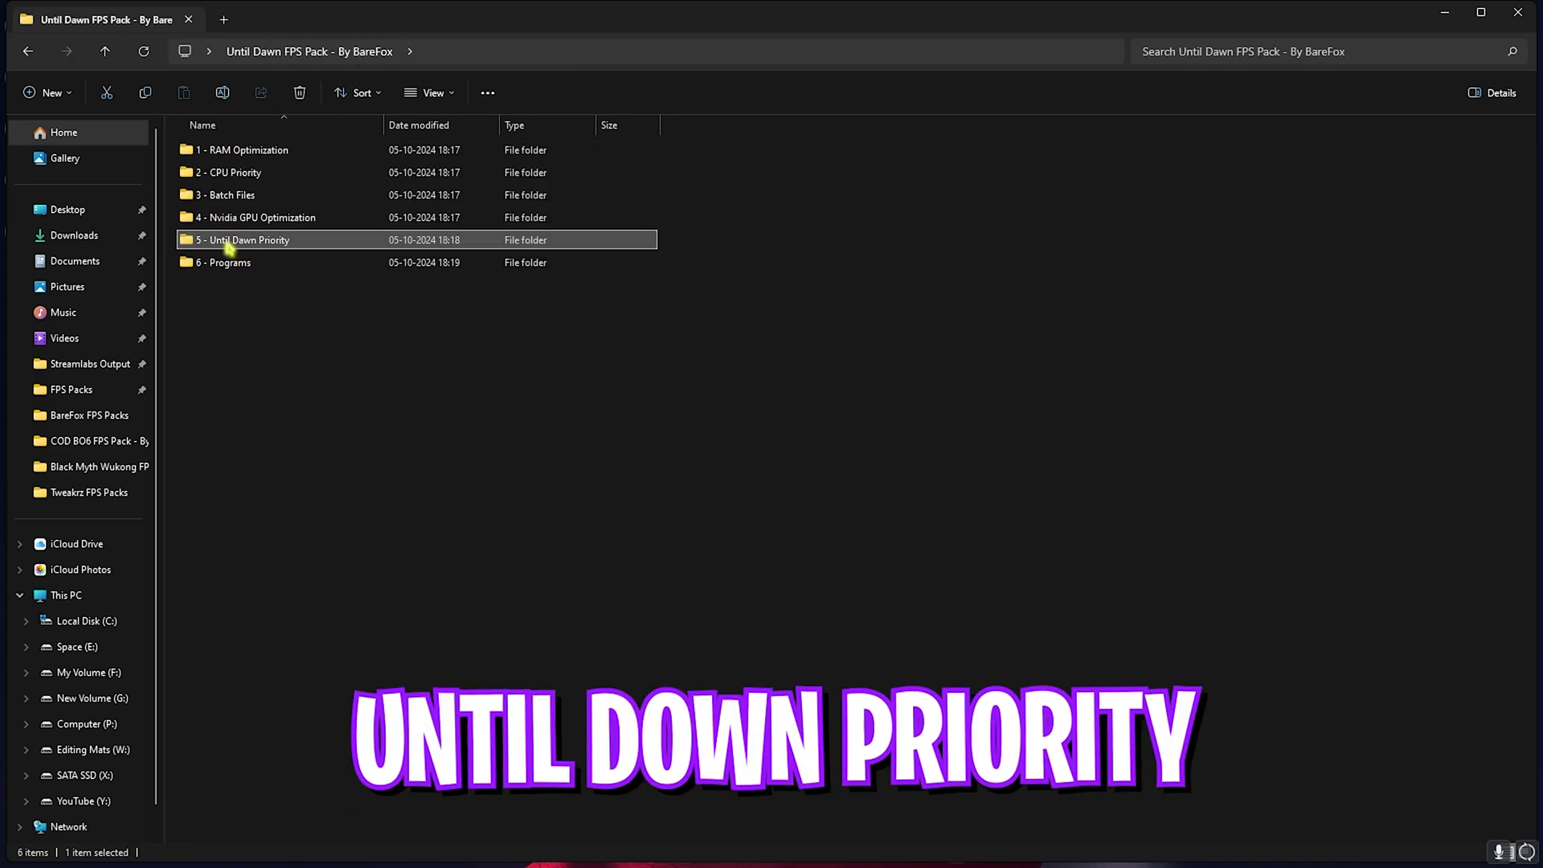
Select Until Dawn HighPriority.reg in 5 - Until Dawn Priority, then open 6 - Programs
double_click(221, 238)
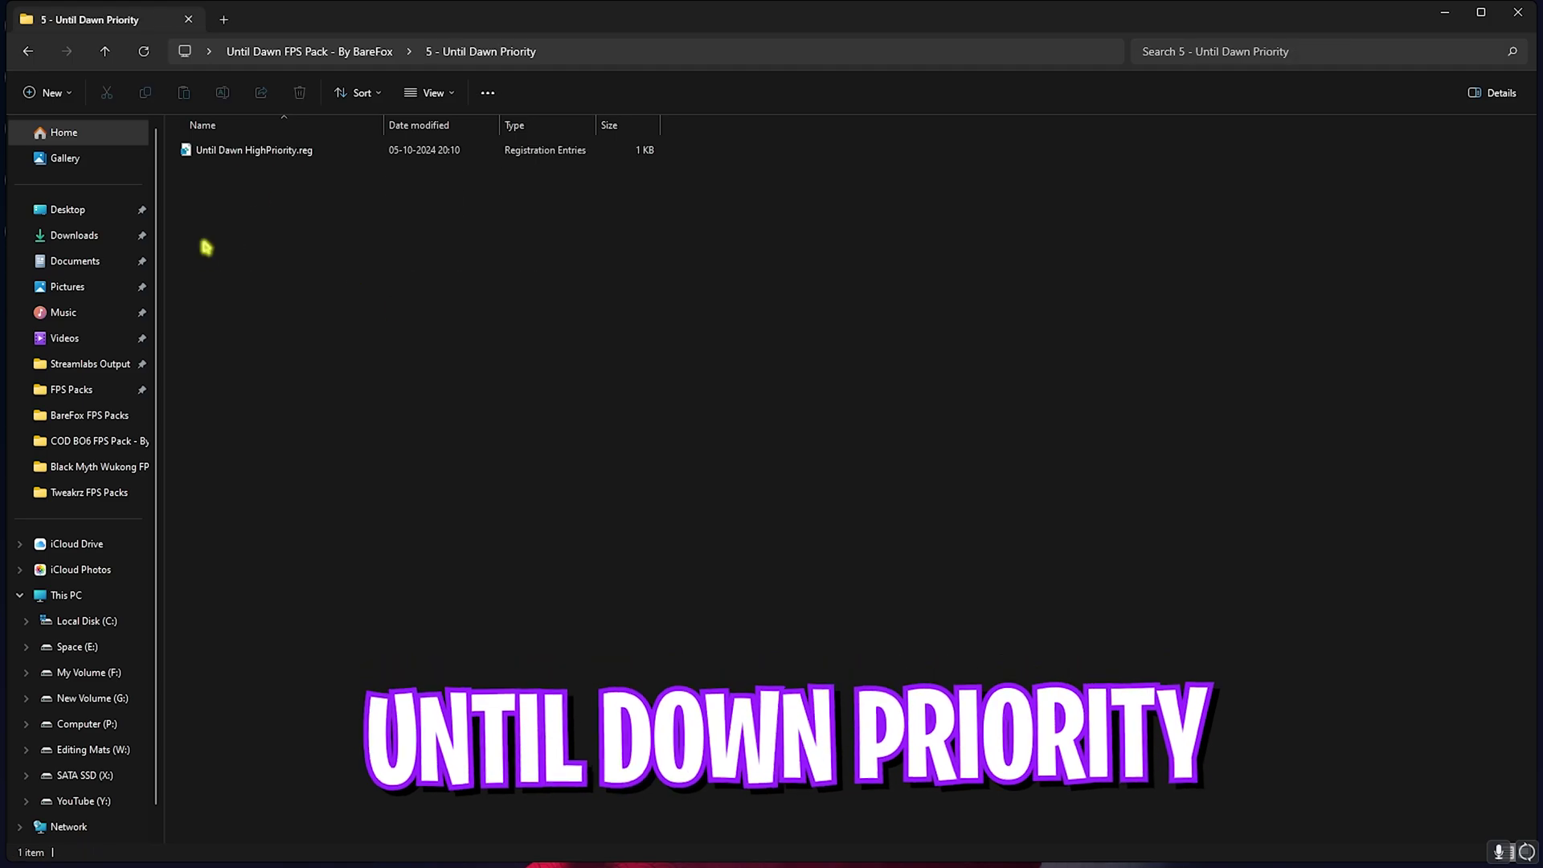
click(257, 157)
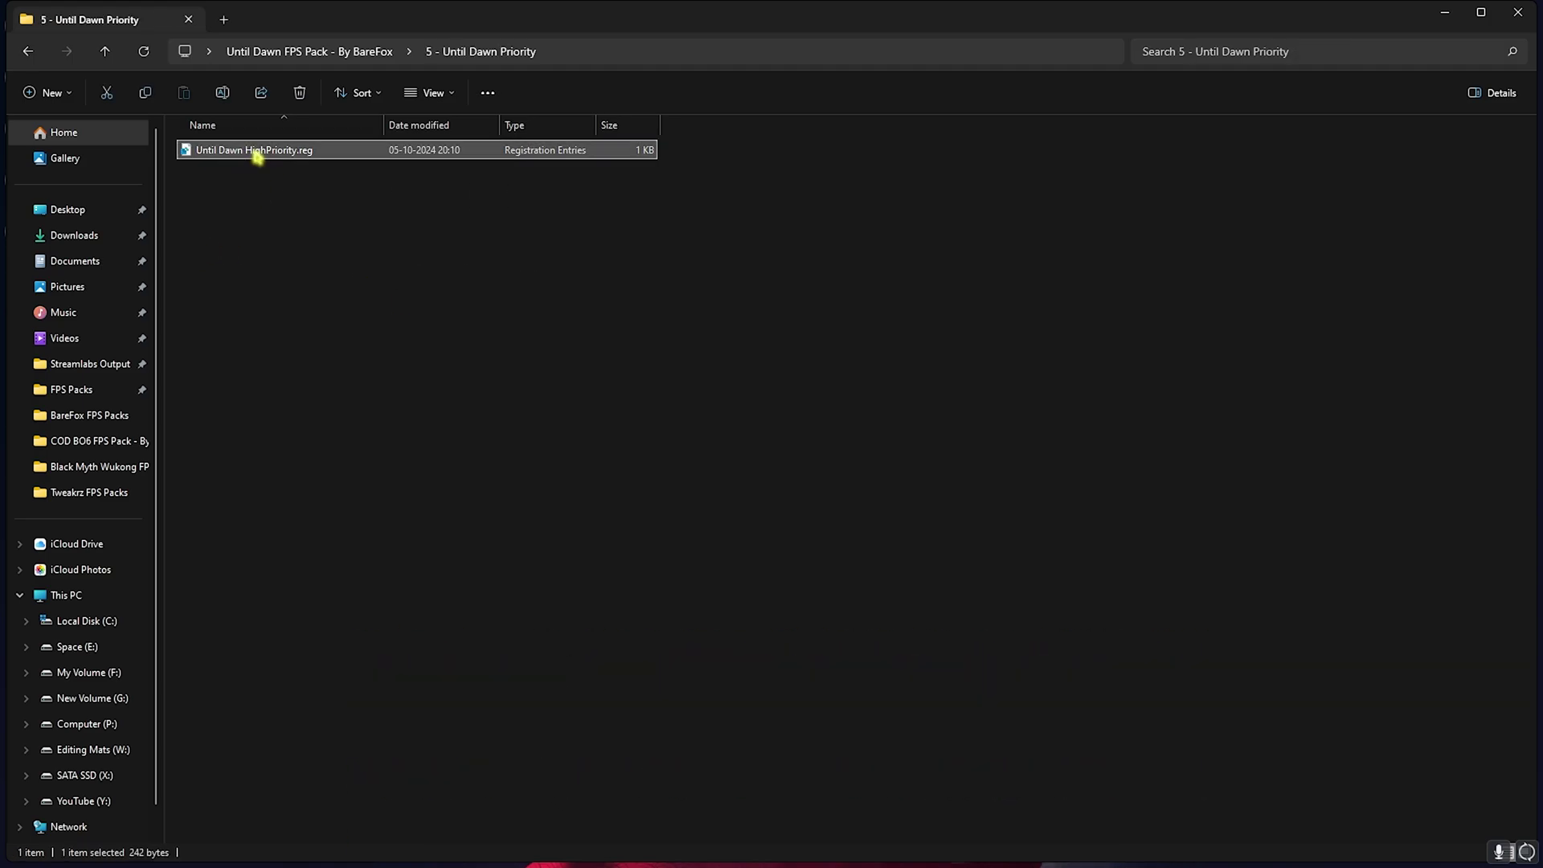
key(alt+Up)
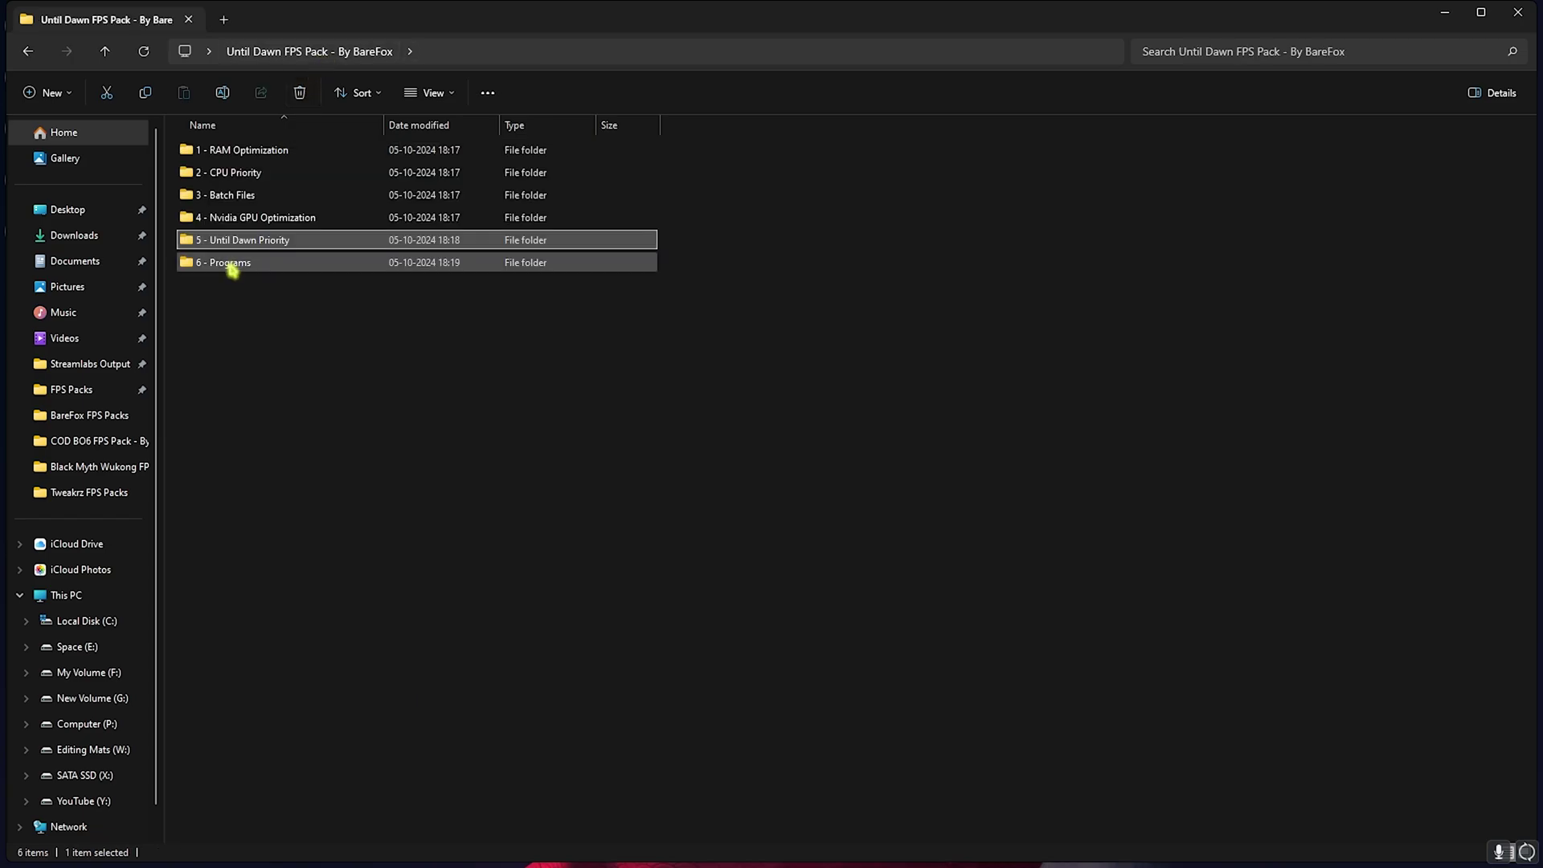
double_click(231, 264)
Run Cache Cleaner.bat as administrator, hide its console, and search Start for Mem Reduct
drag(269, 259, 241, 155)
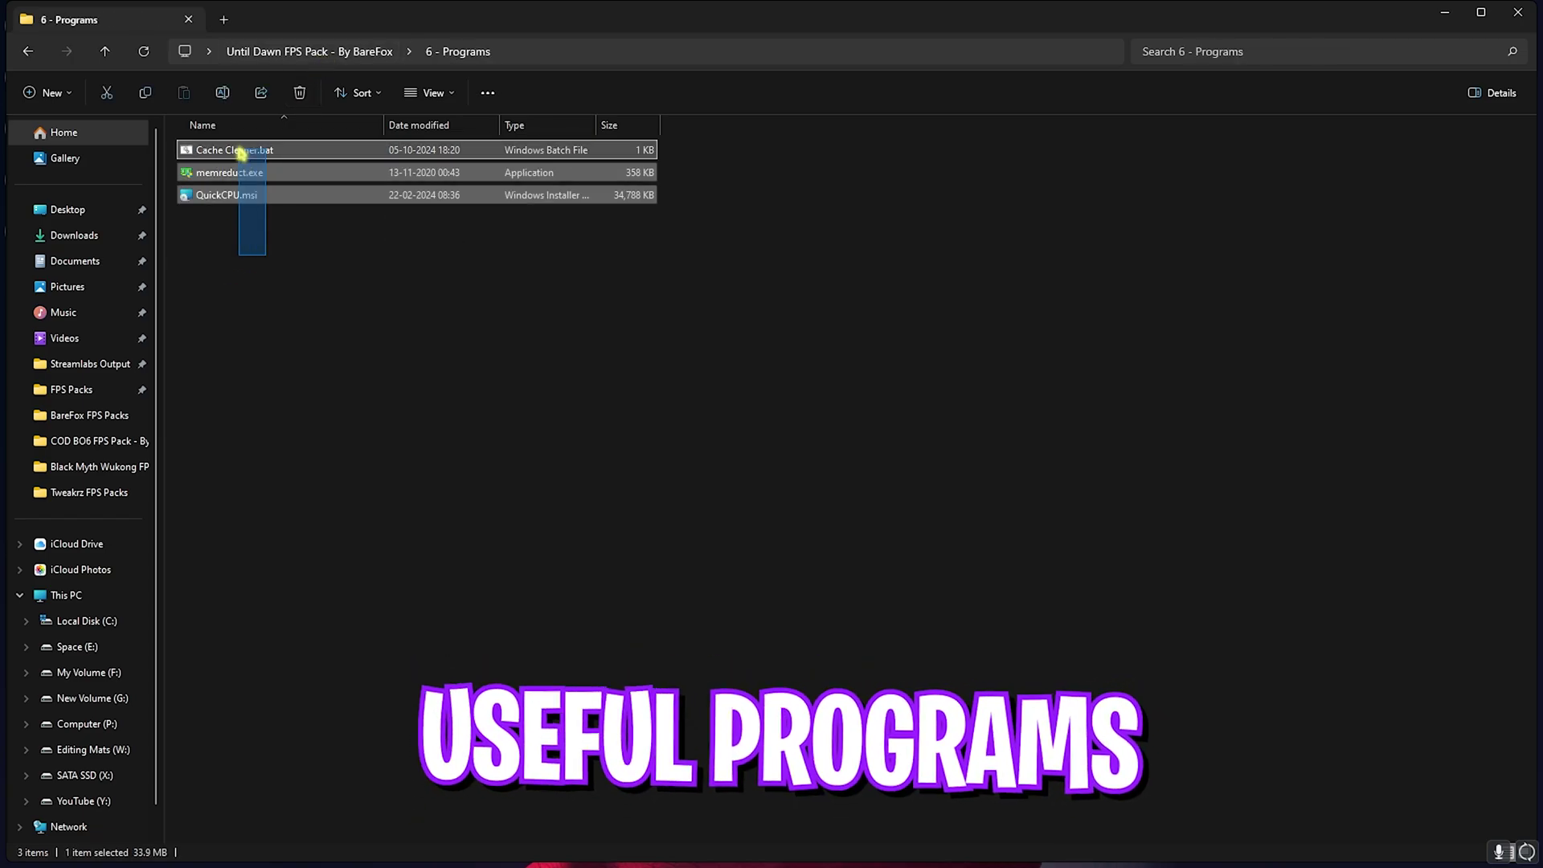
click(276, 231)
right_click(253, 150)
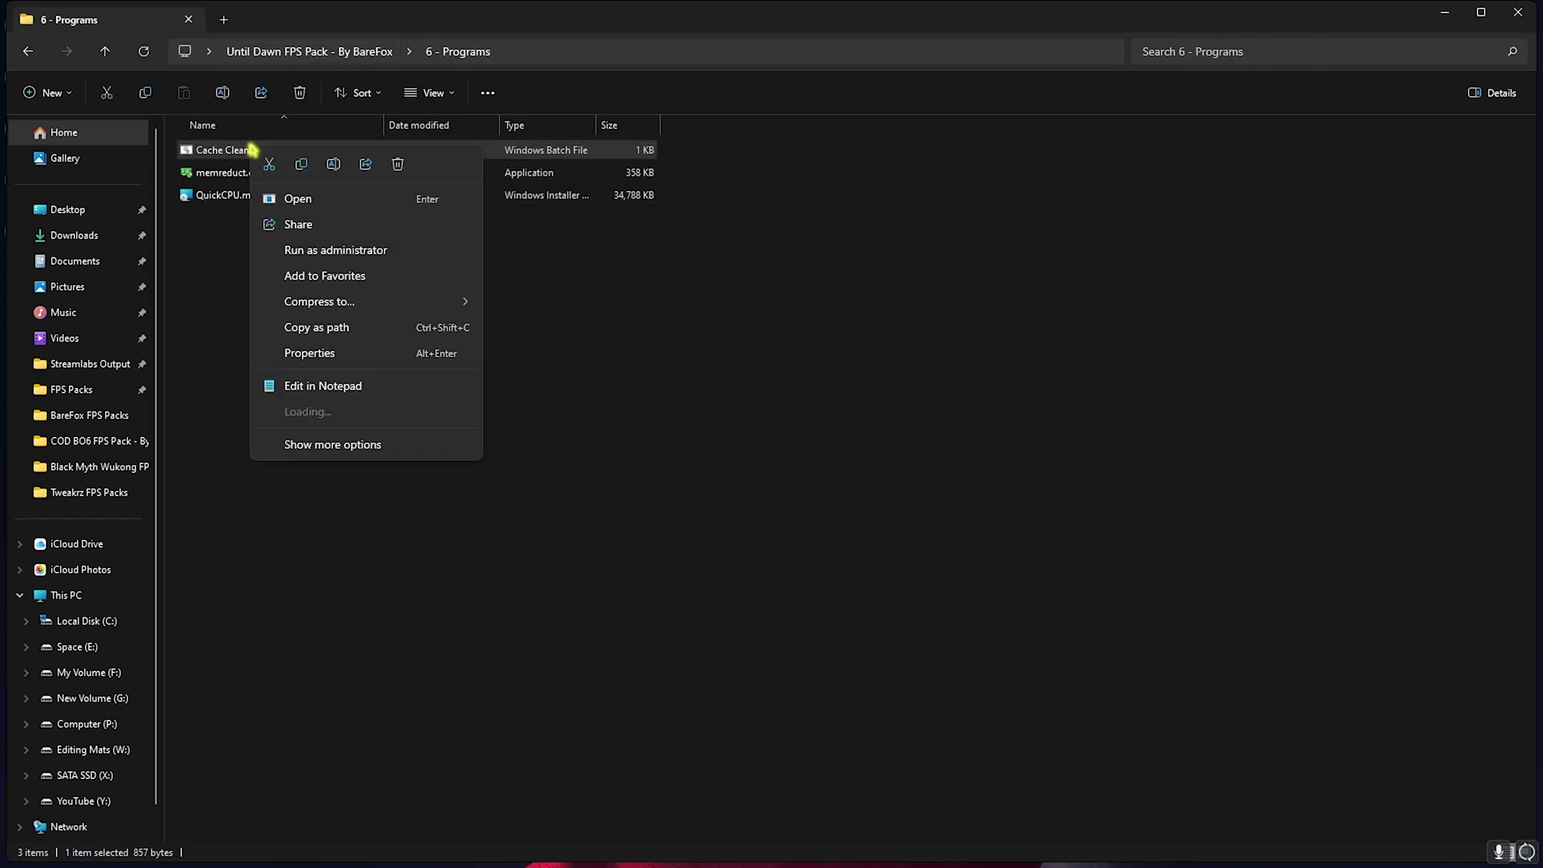
click(335, 250)
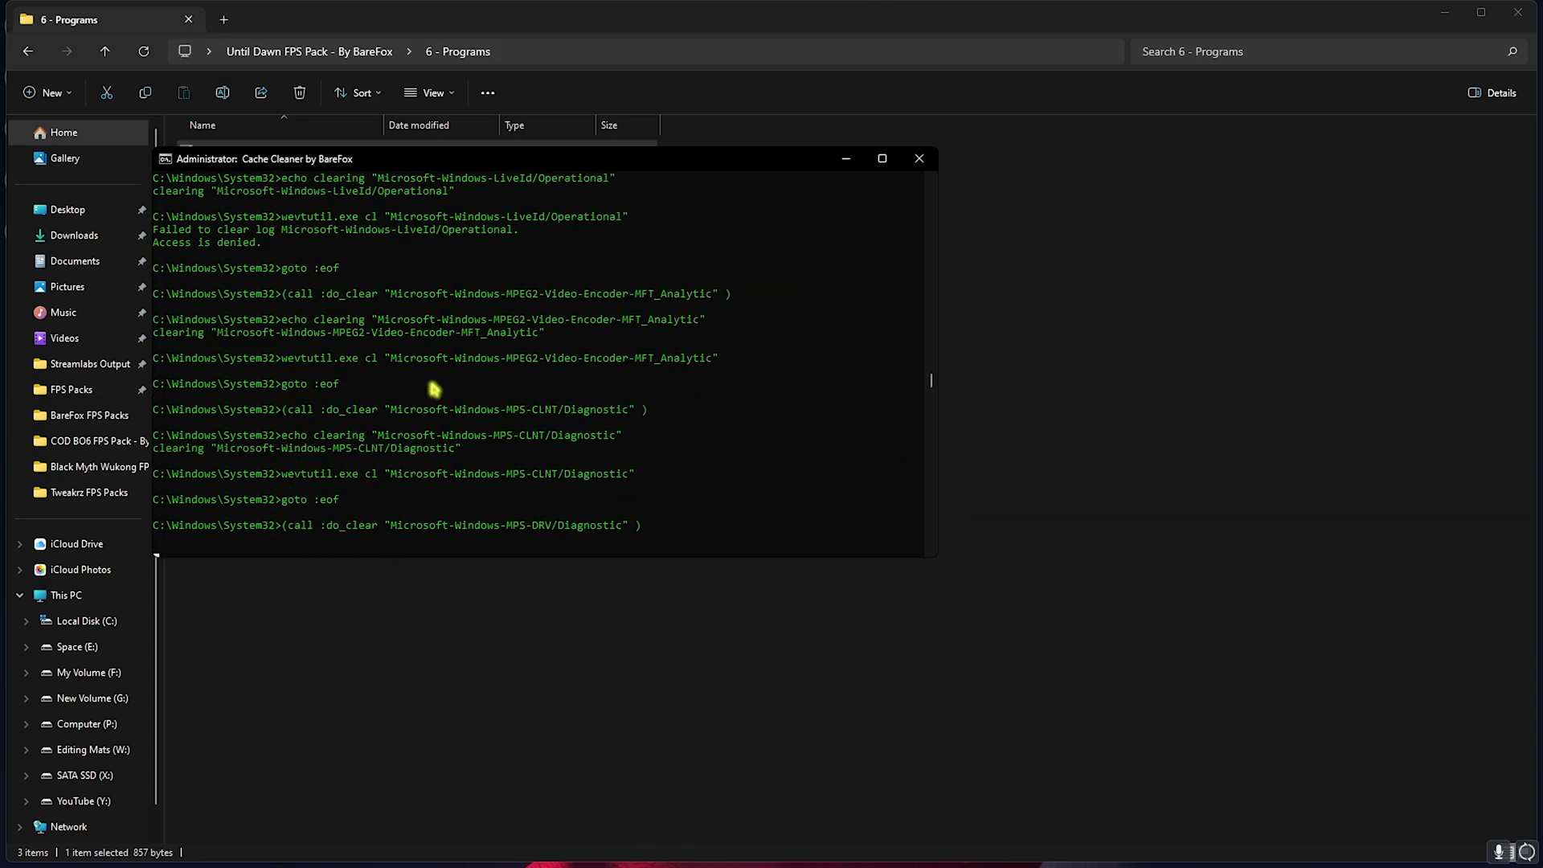
click(845, 160)
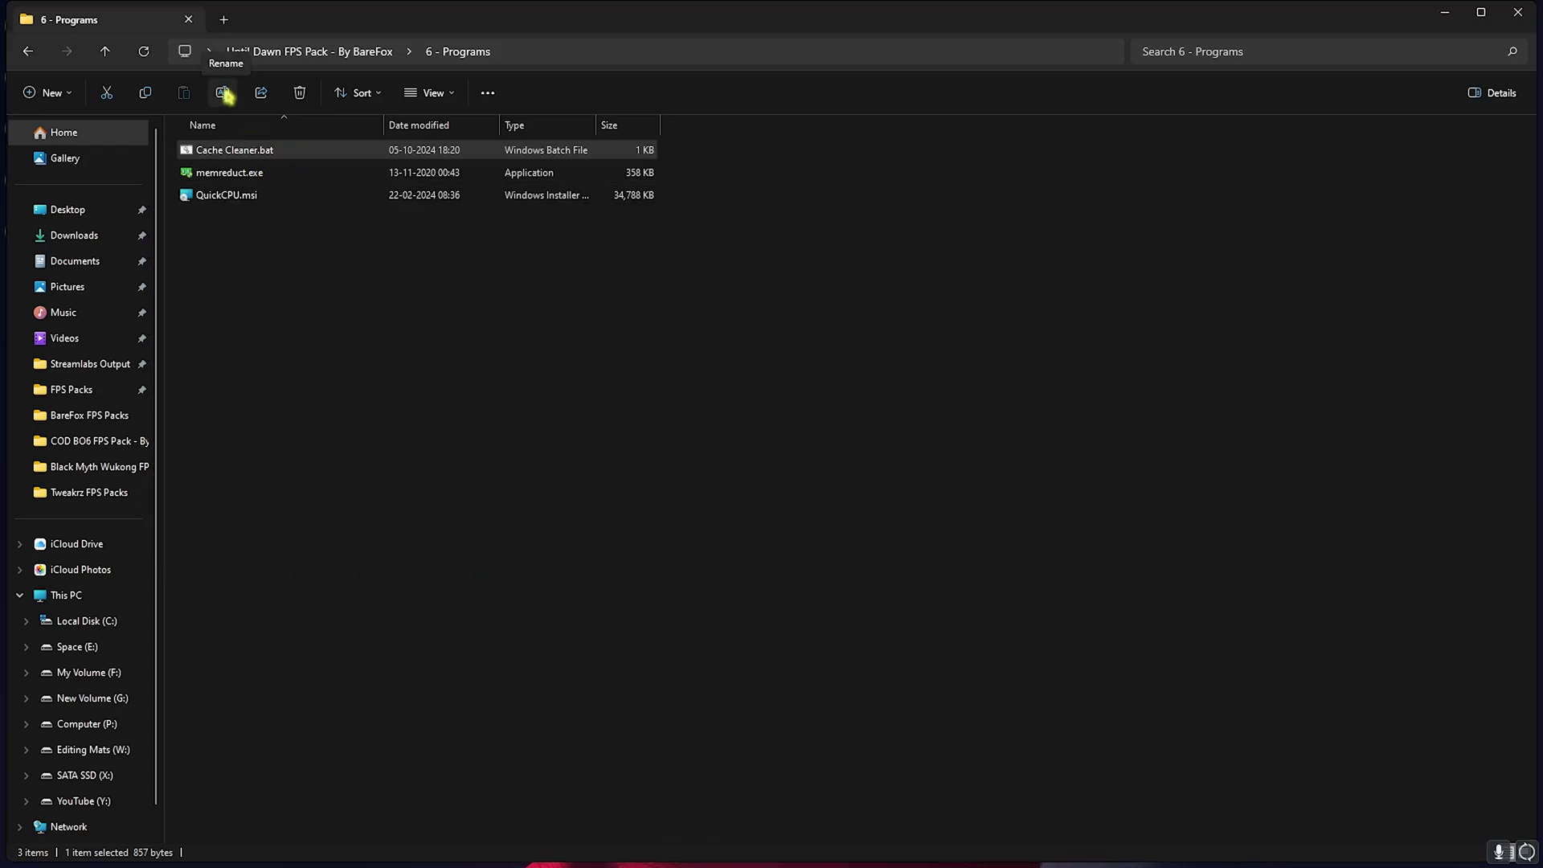
key(super)
text(mem)
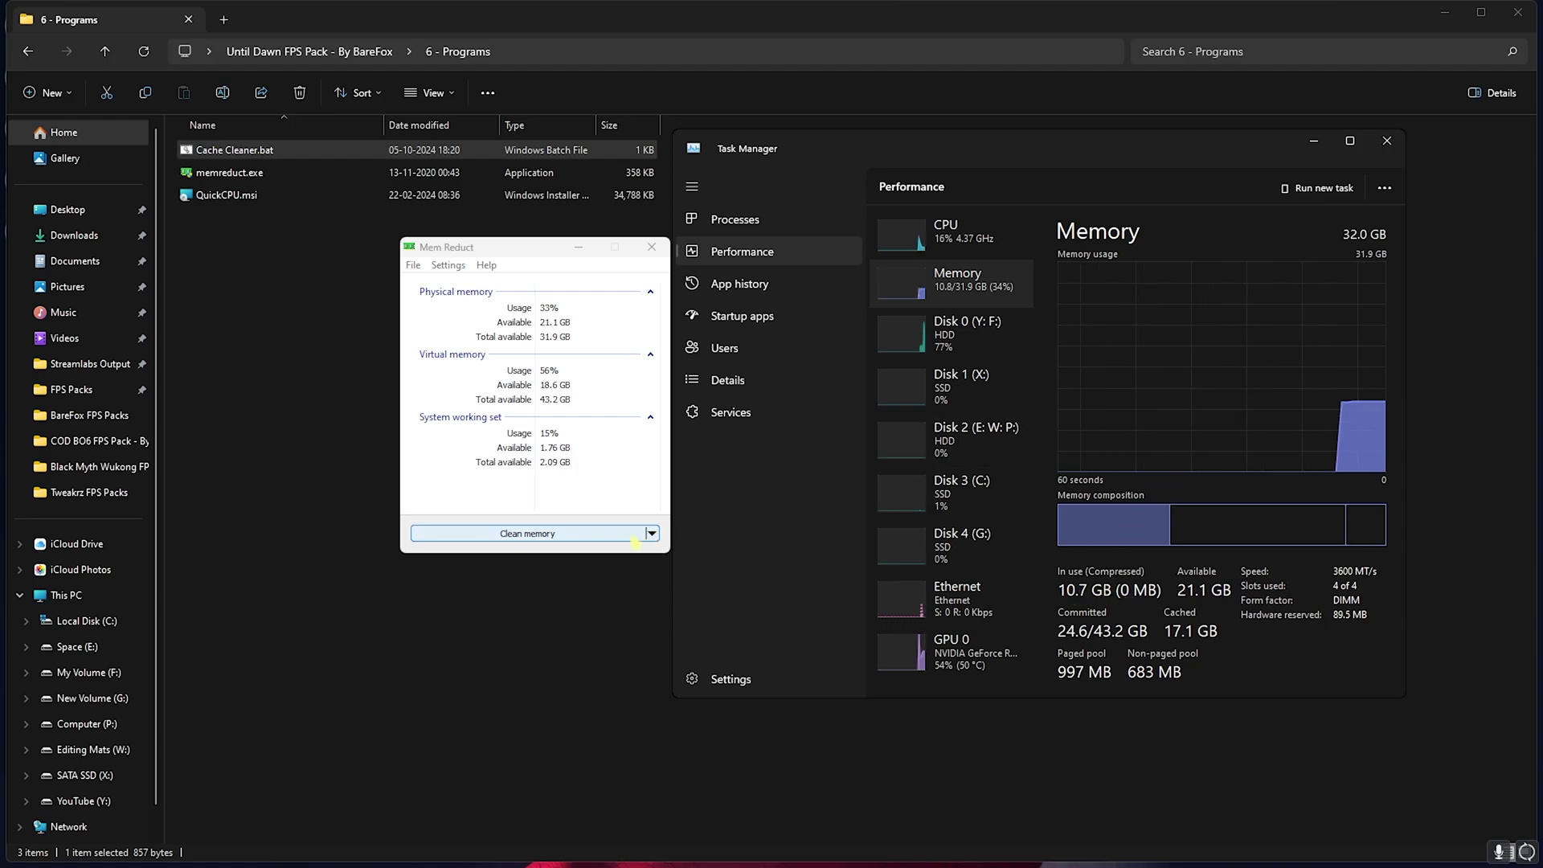
Clean memory in Mem Reduct, dropping usage from 33% to 22%, then close it and Task Manager
click(626, 538)
click(583, 426)
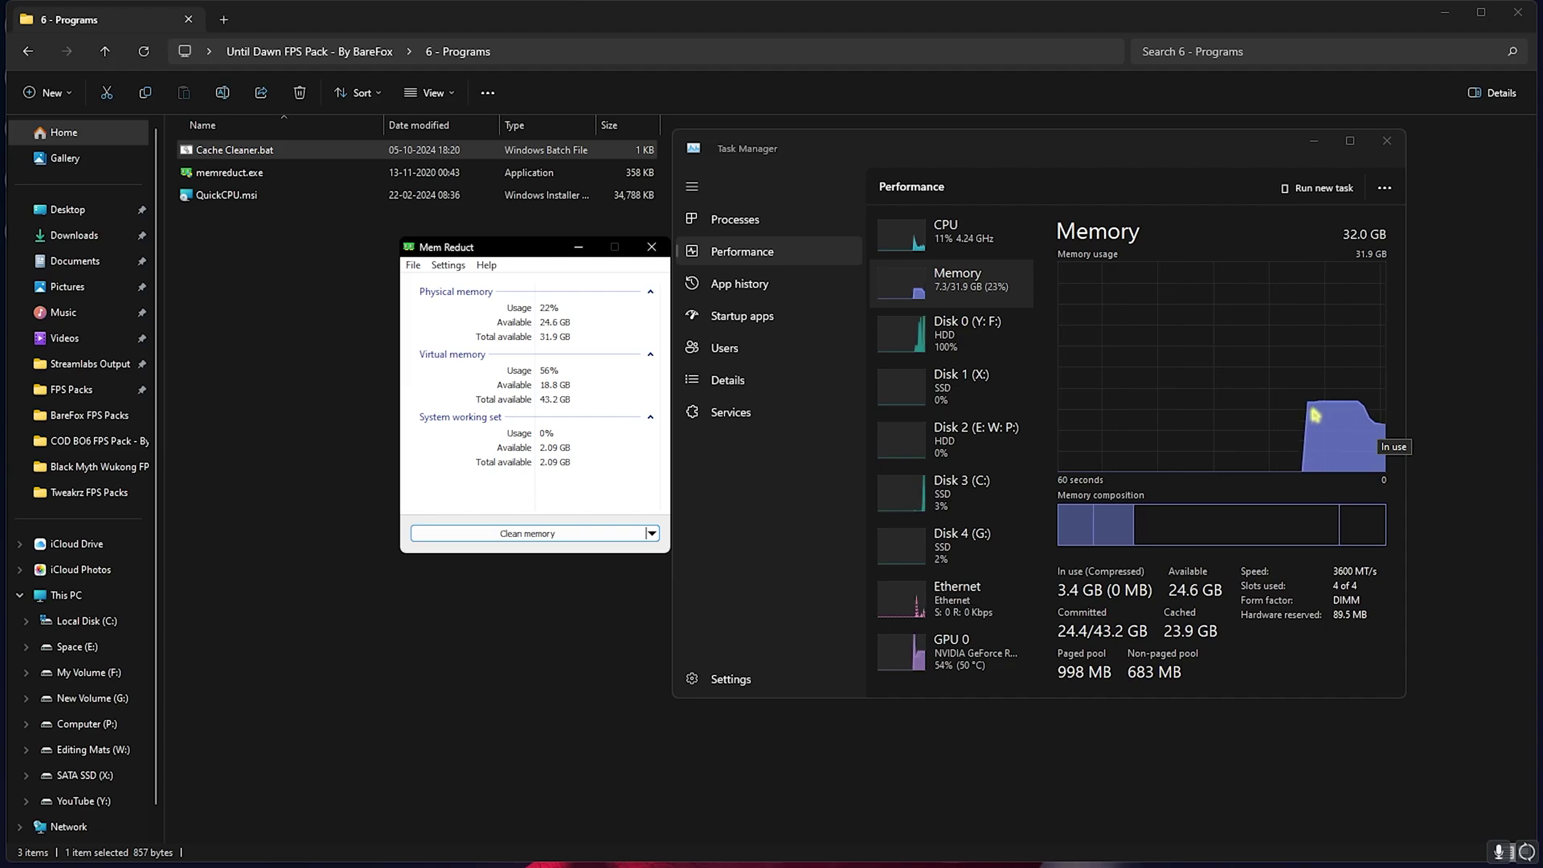
click(1386, 141)
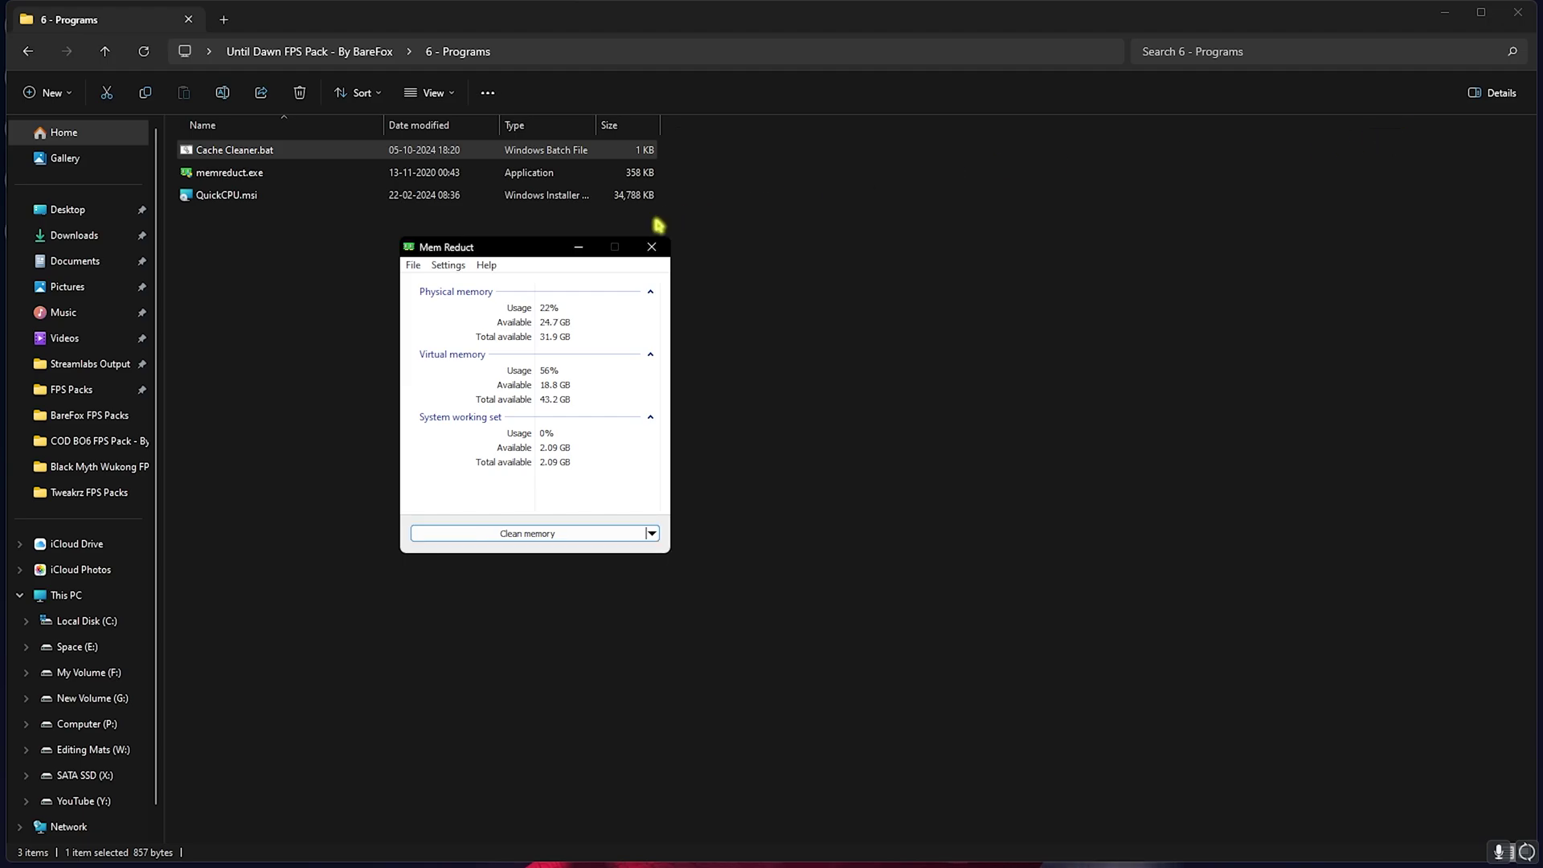
click(652, 246)
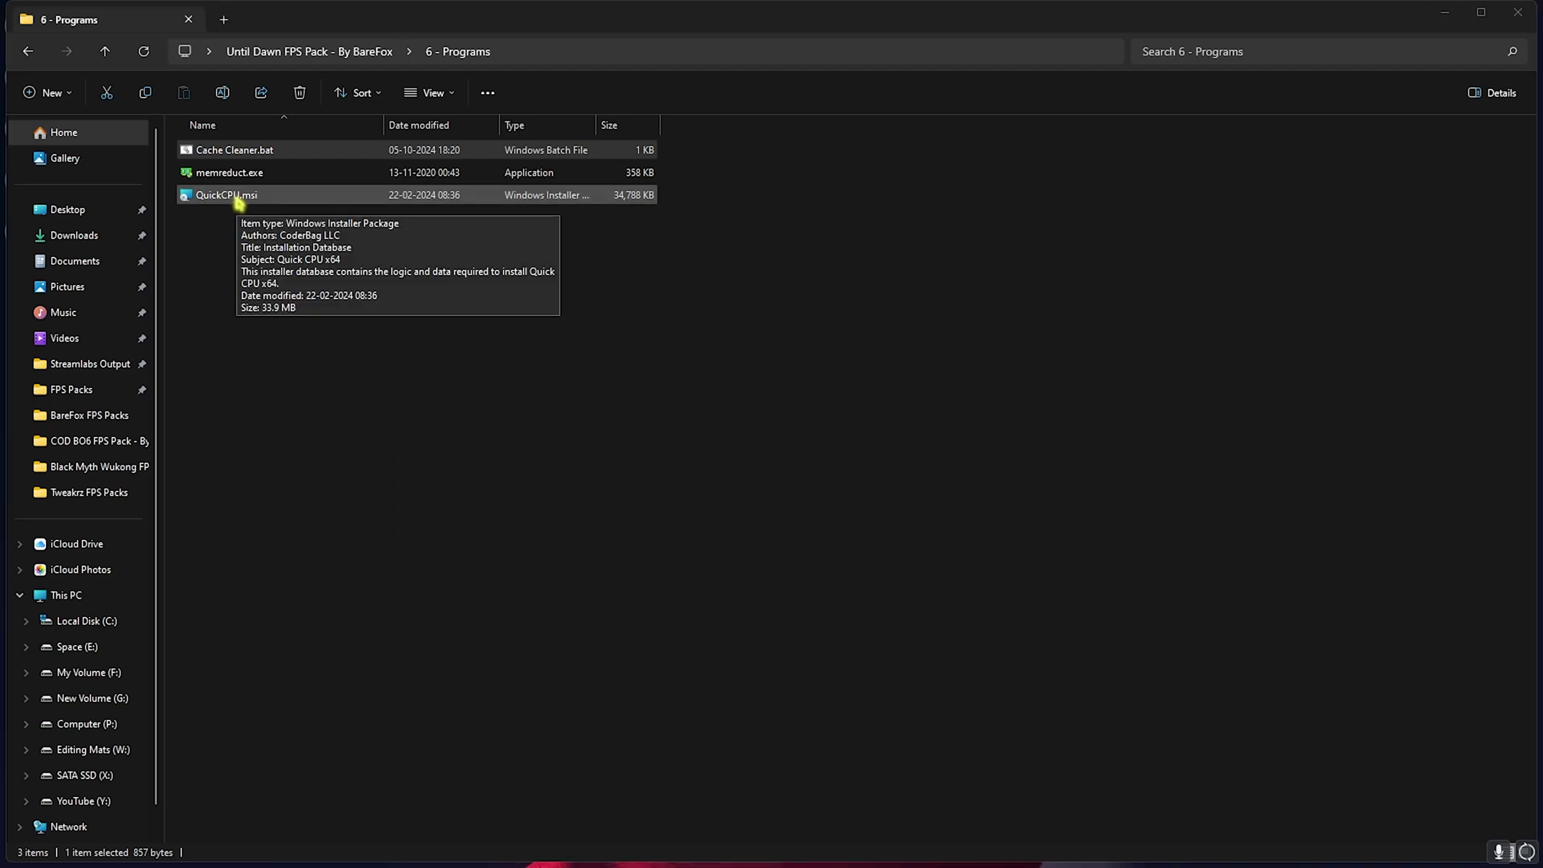
Launch Quick CPU and apply the Ultimate Performance (ExitLag) system power plan
key(super)
text(QuickCPU)
key(Return)
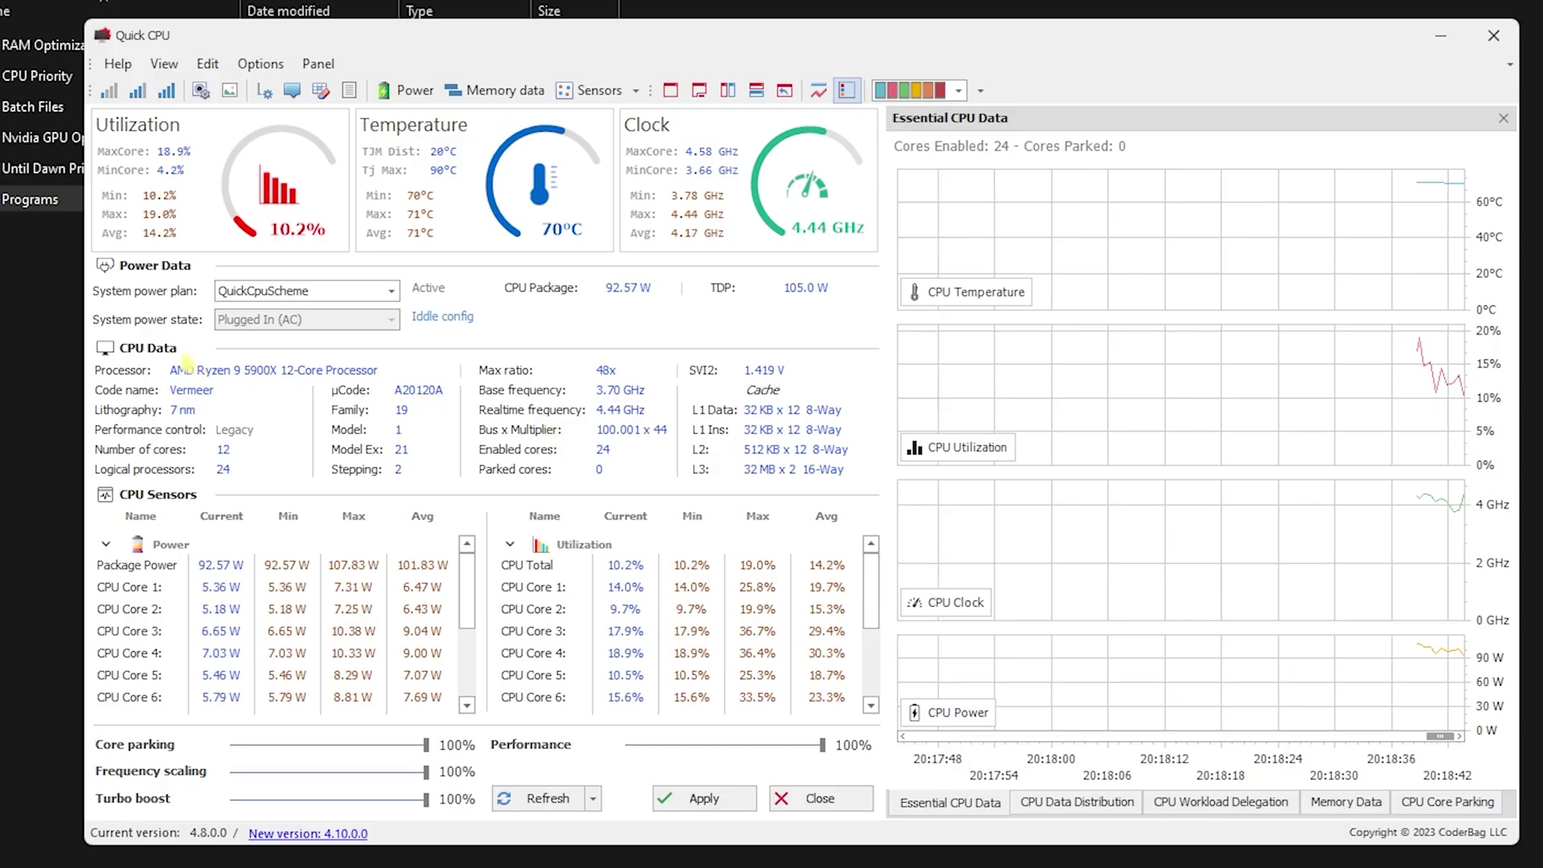
click(269, 291)
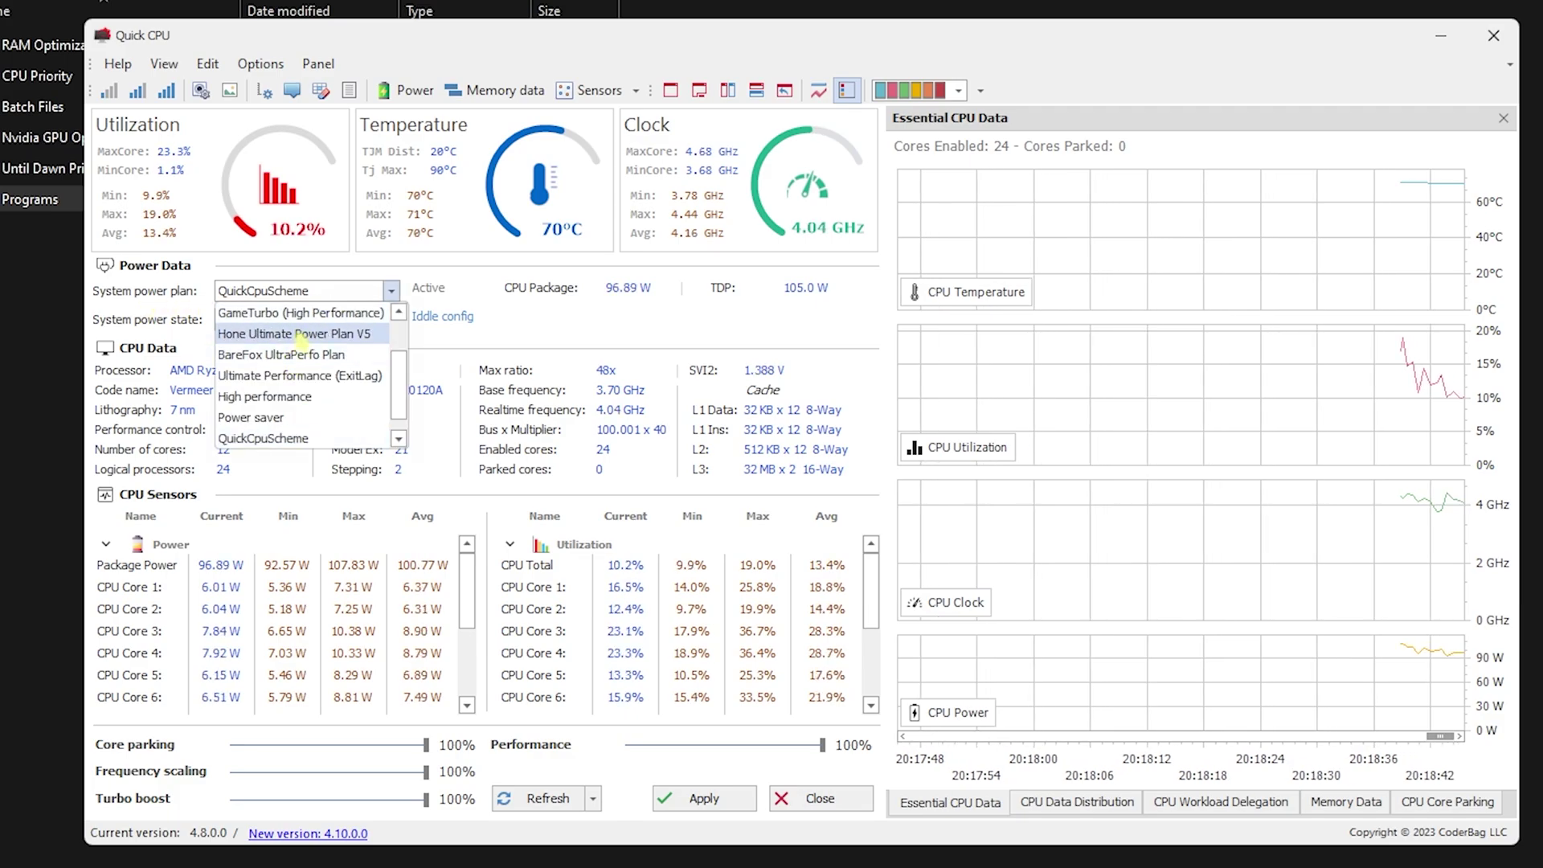
click(291, 381)
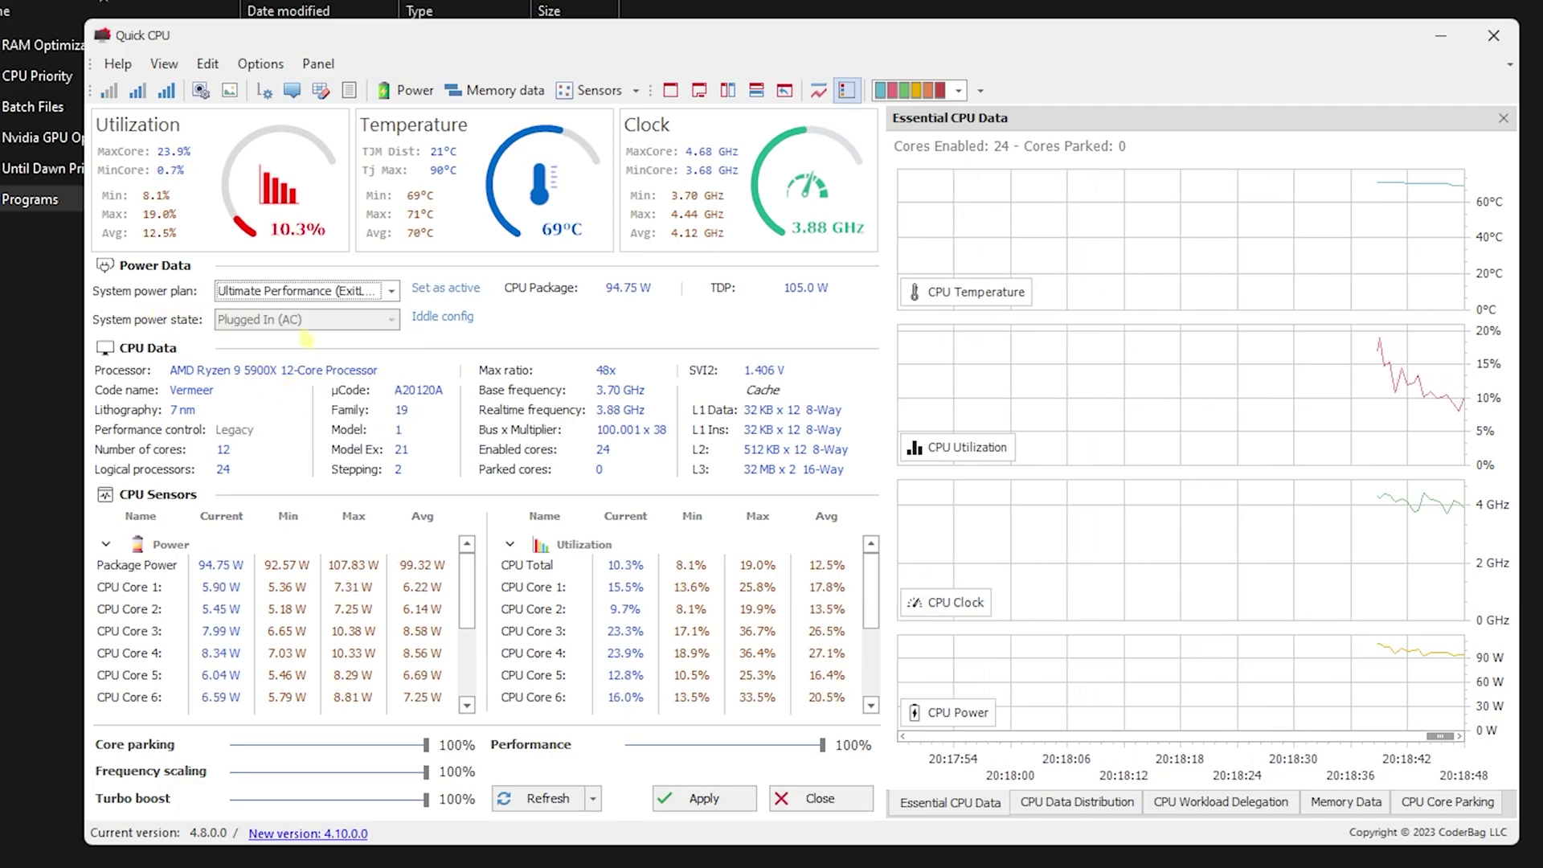
scroll(272, 538, down, 1)
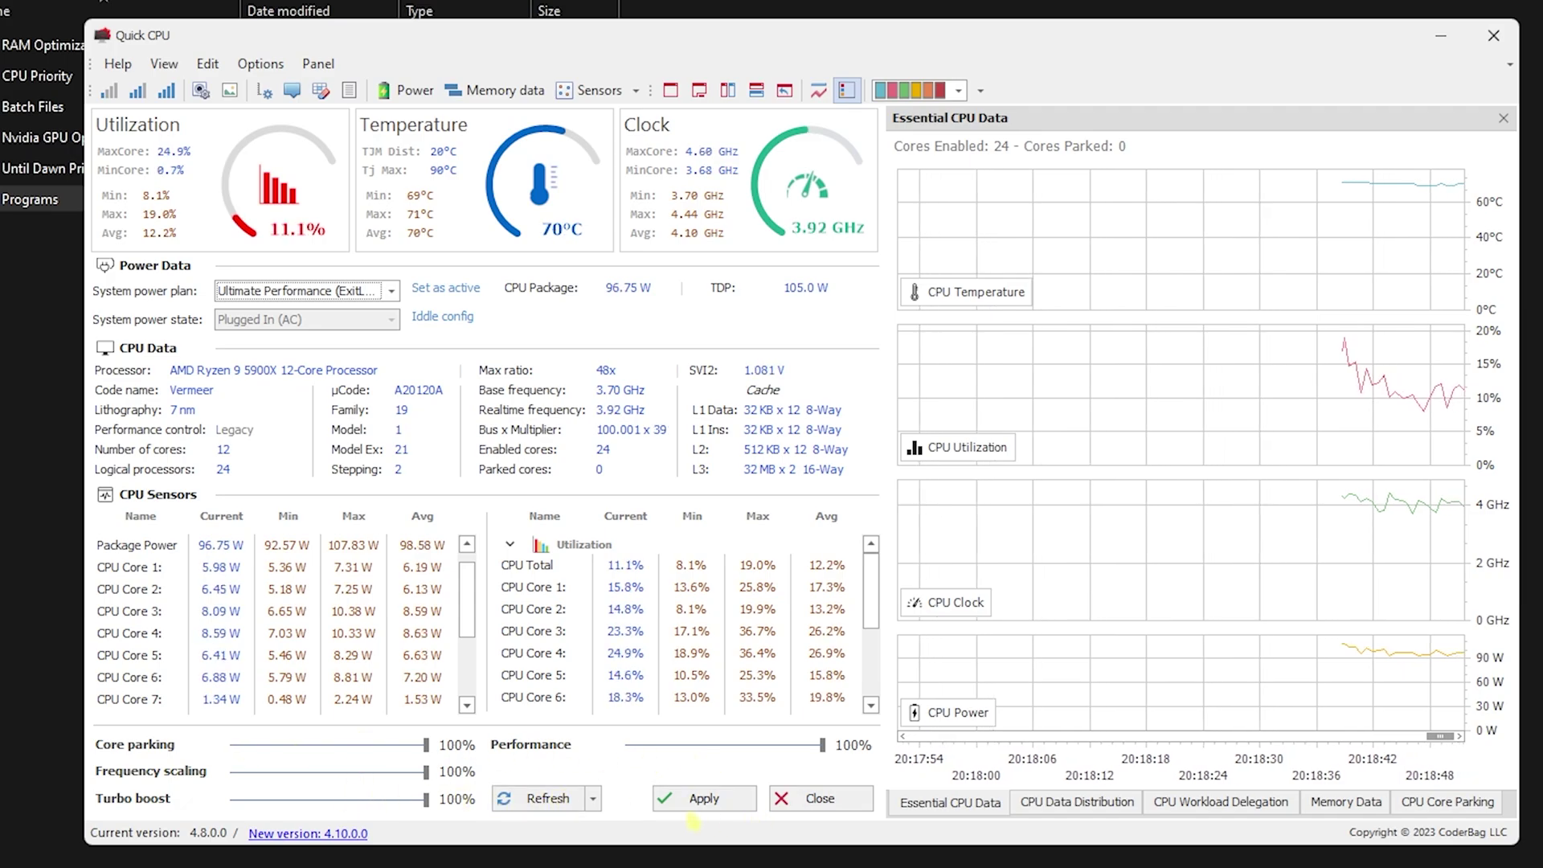
click(696, 800)
click(924, 503)
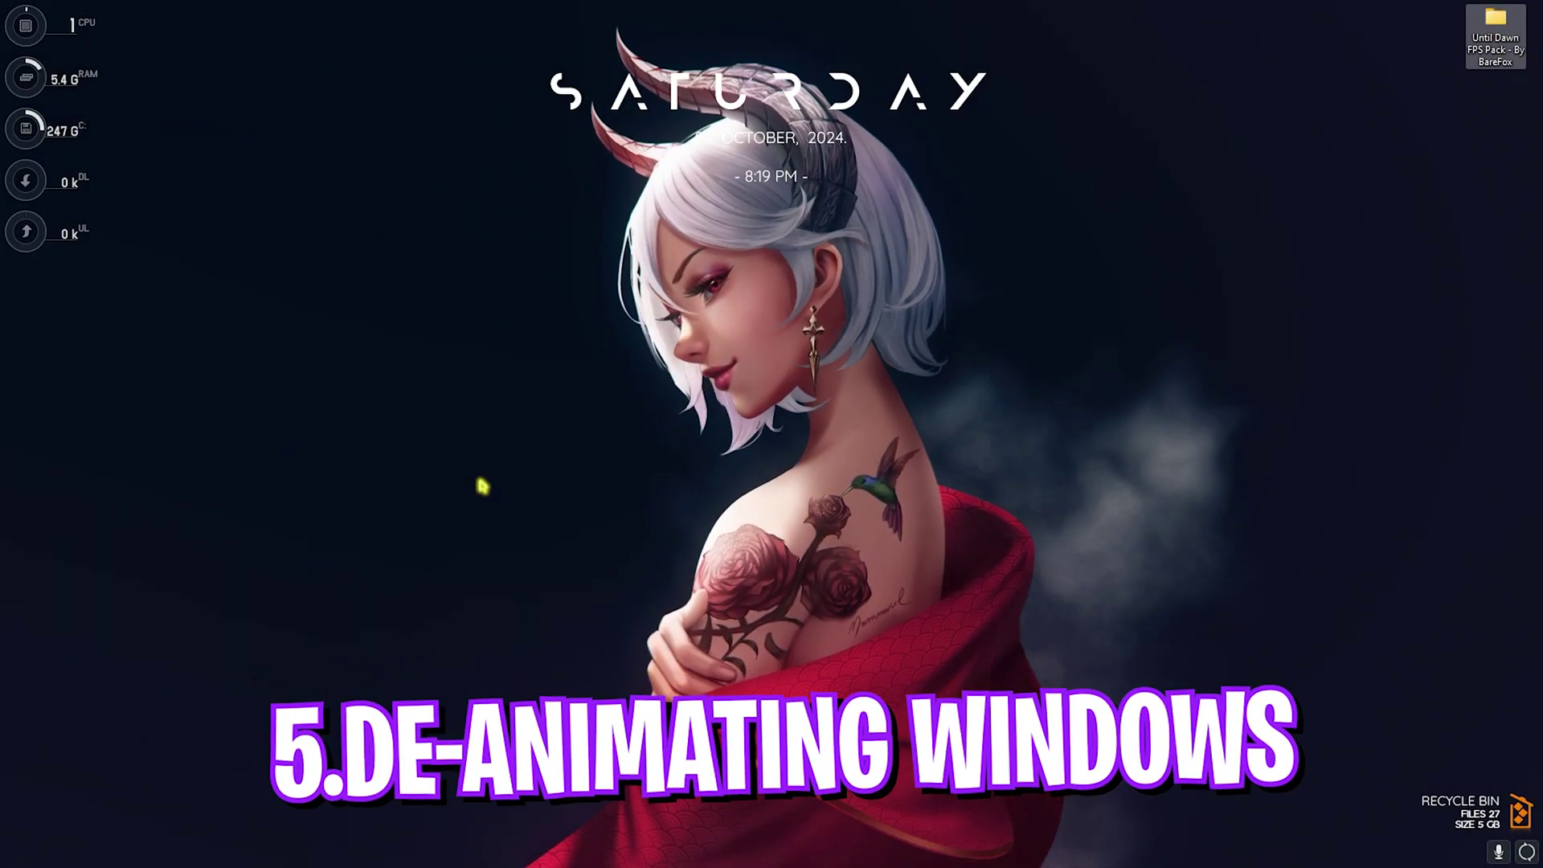
Open 'Adjust the appearance and performance of Windows' and show its Advanced page with the 11601 MB paging file
key(super)
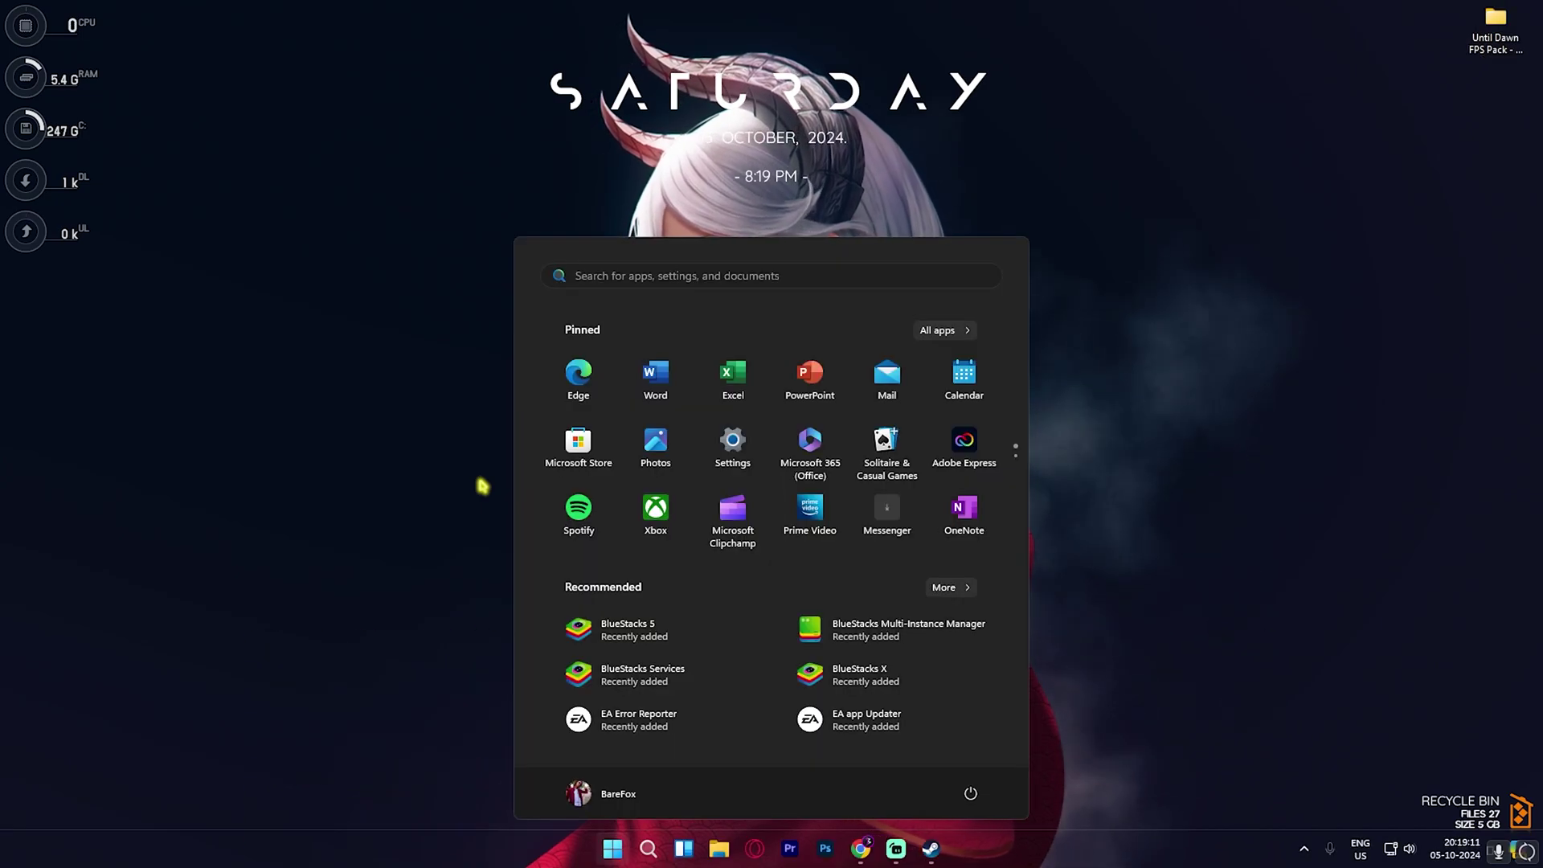
text(adjust the appearance and performance of windows)
key(Return)
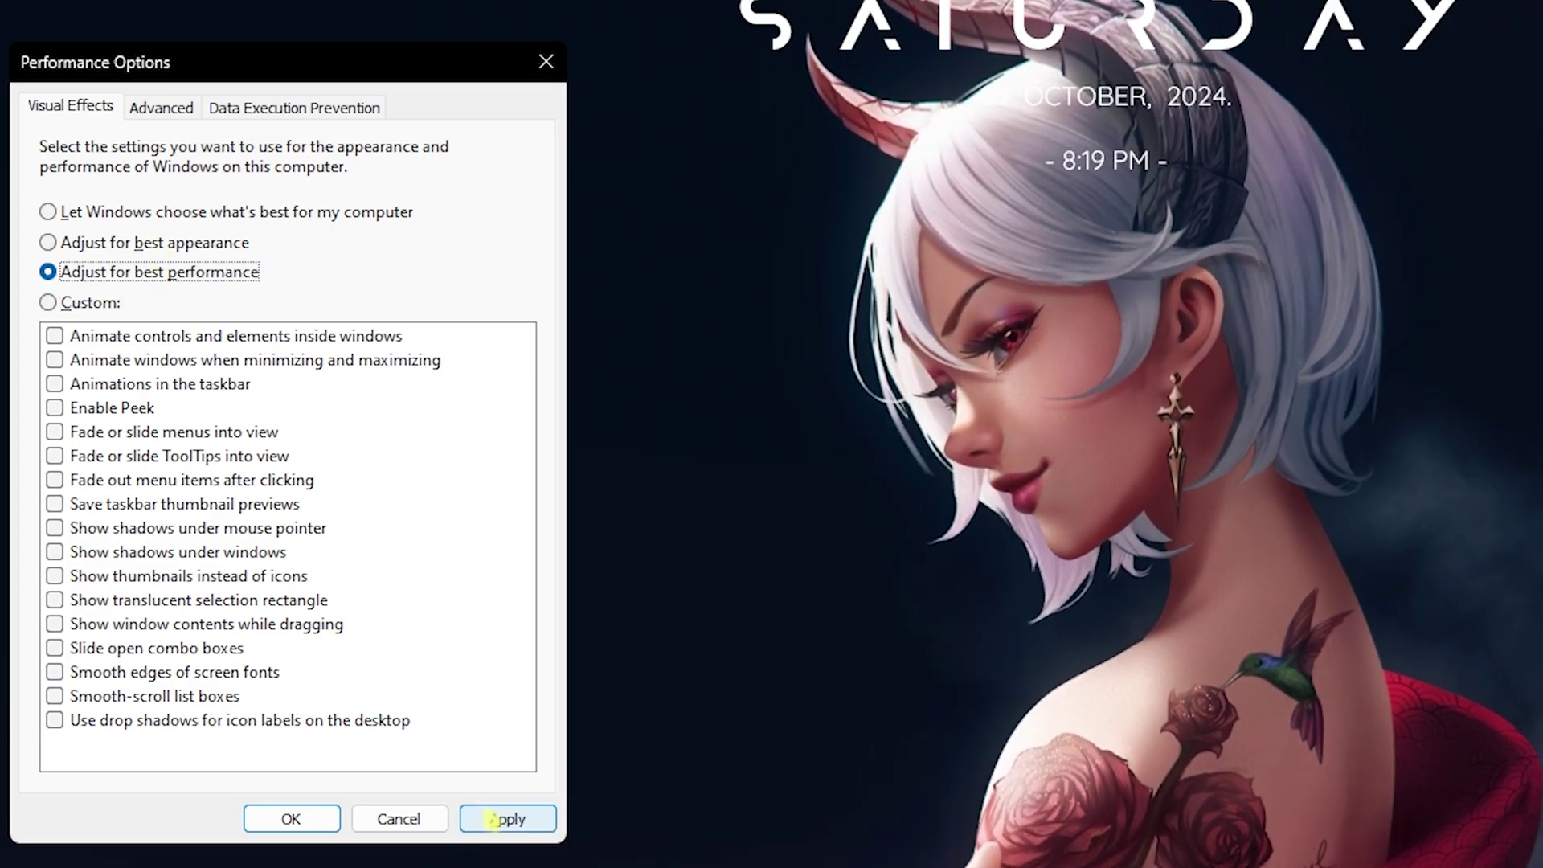
key(ctrl+Tab)
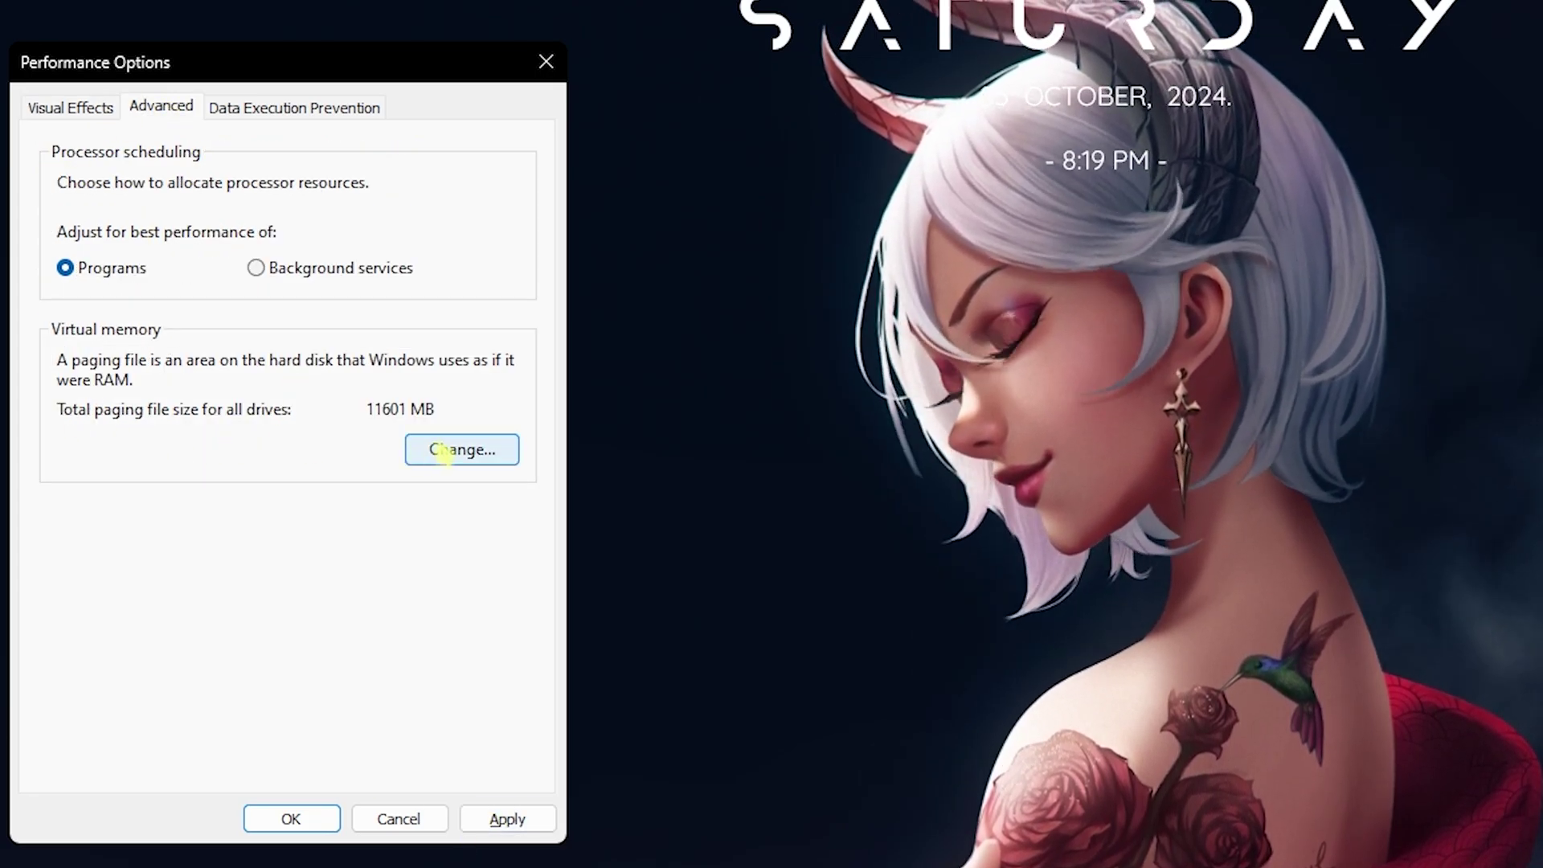
Size drive C:'s custom 1361–16384 MB paging file from Calculator's 32*1024/2, then close both windows
click(458, 446)
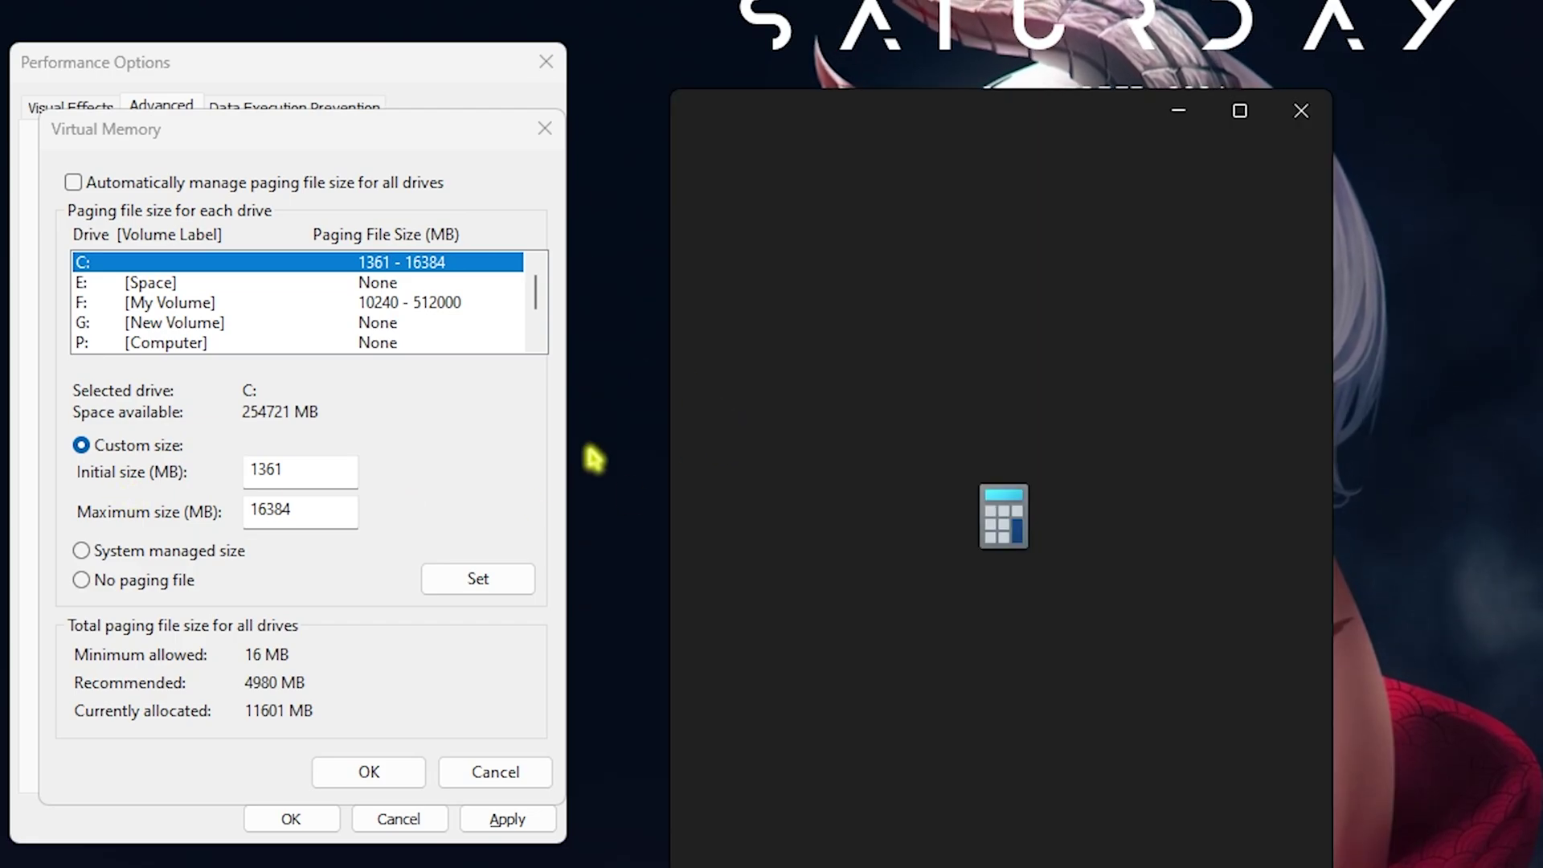
drag(796, 100, 707, 47)
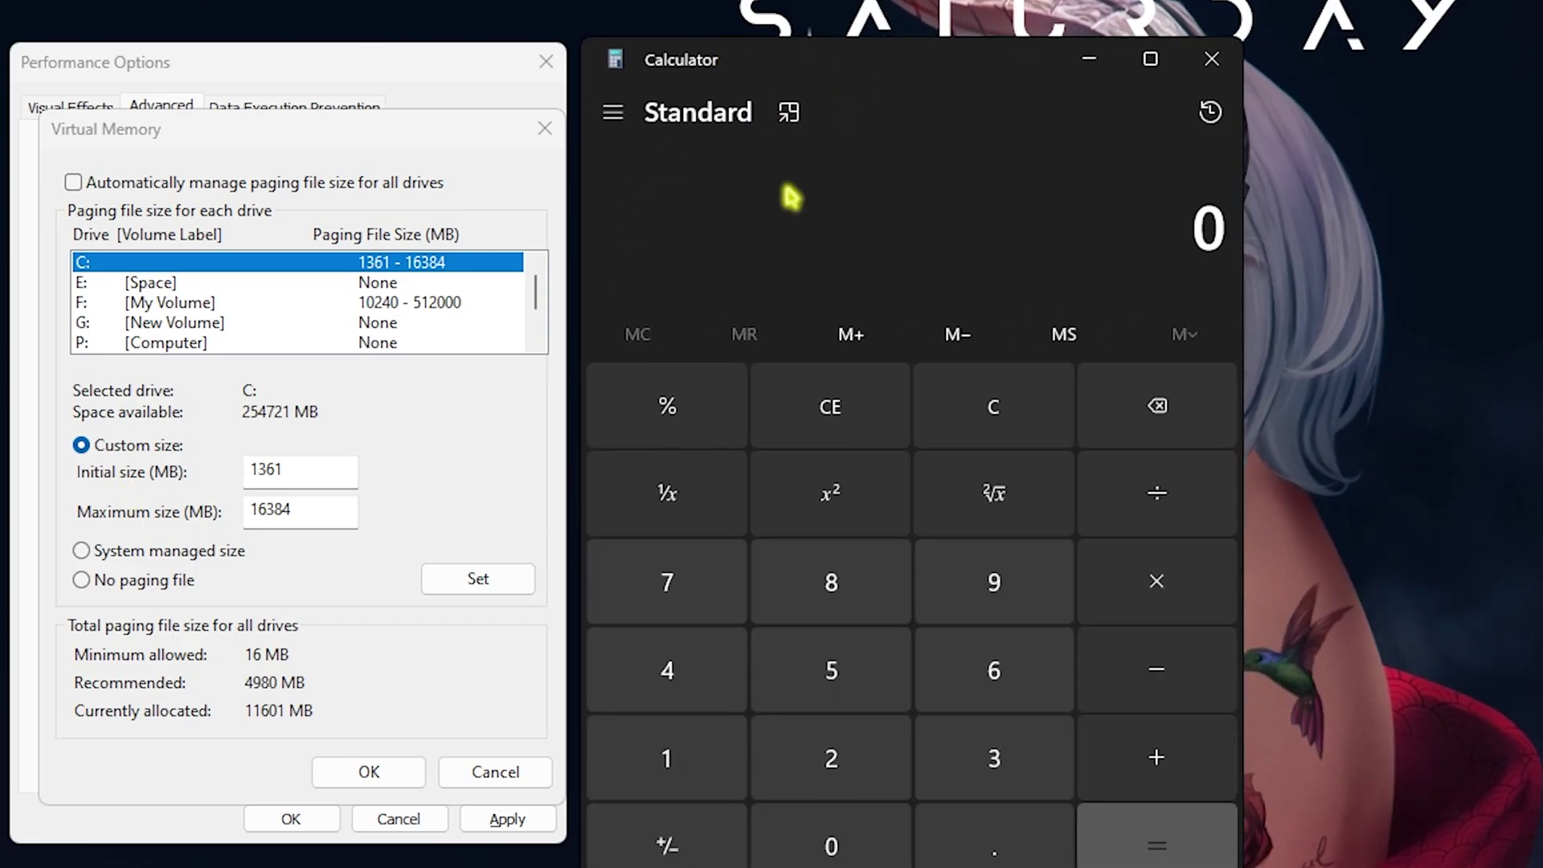
click(666, 757)
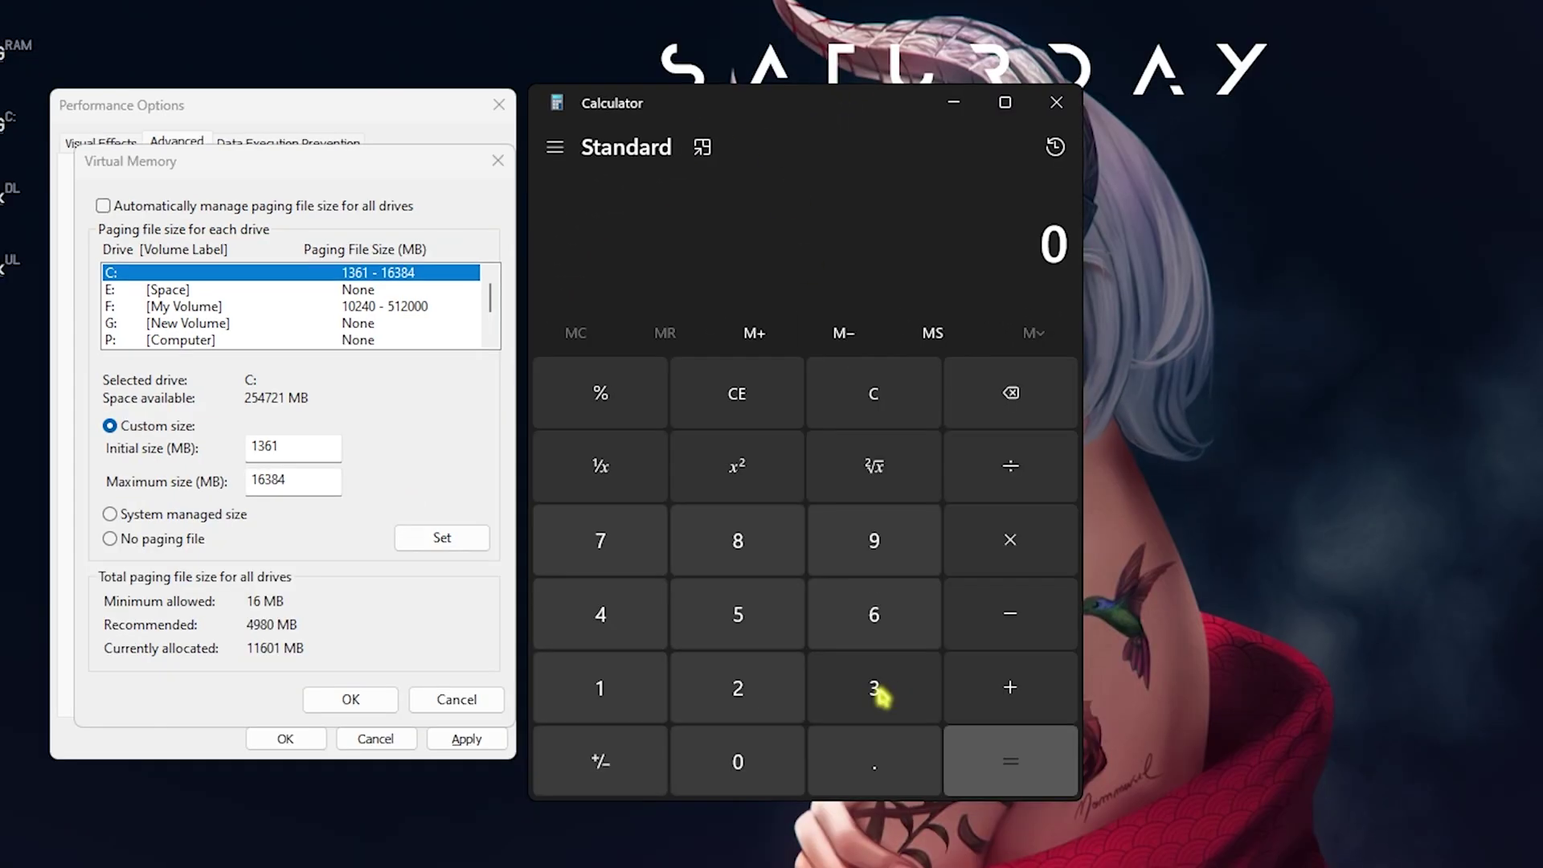
text(32*)
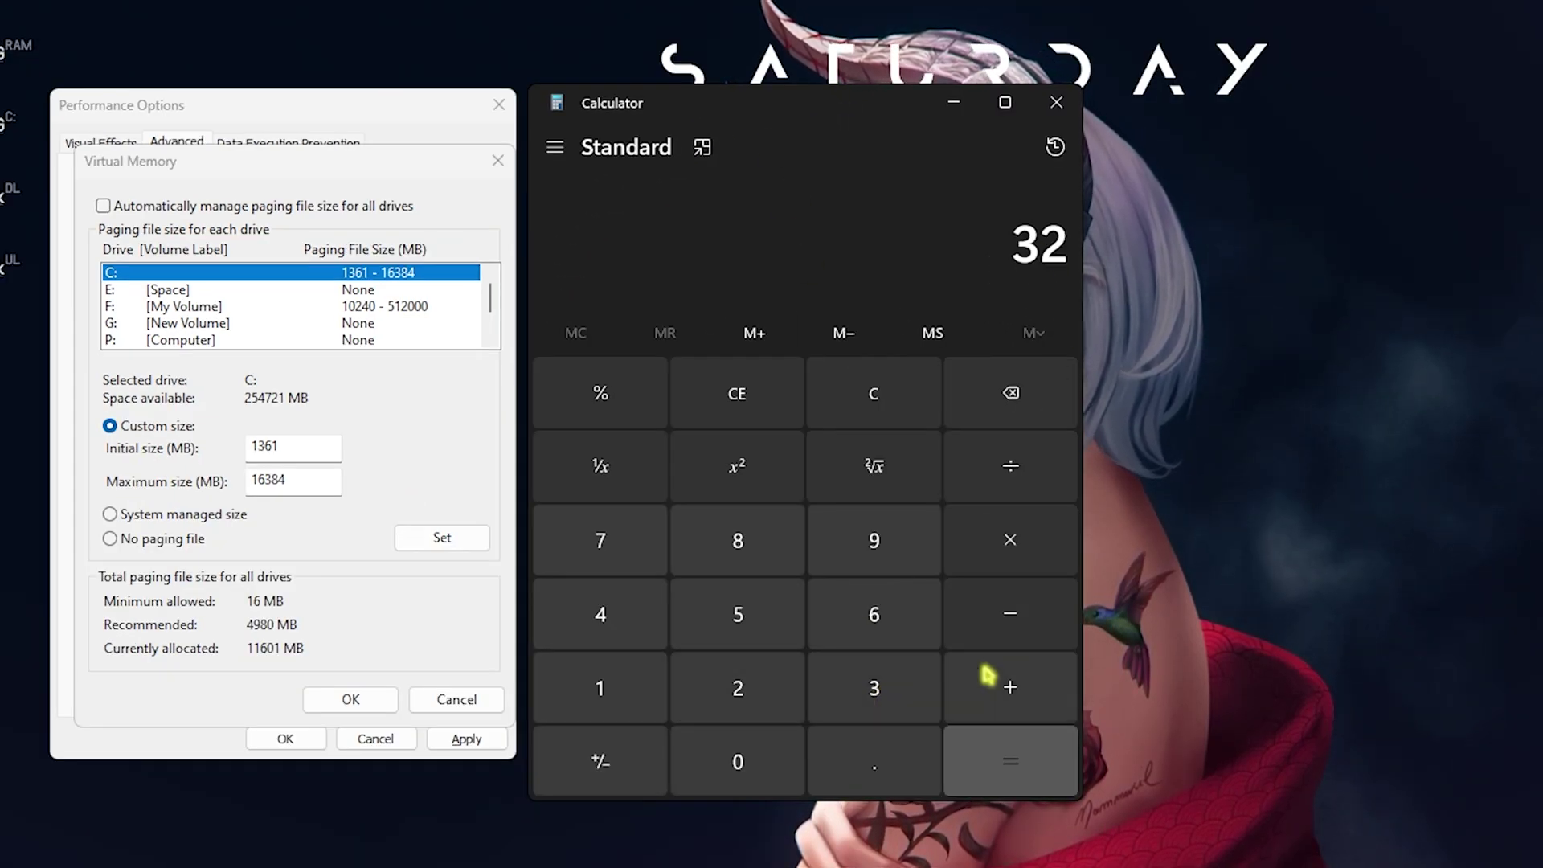
click(611, 689)
text(024 =)
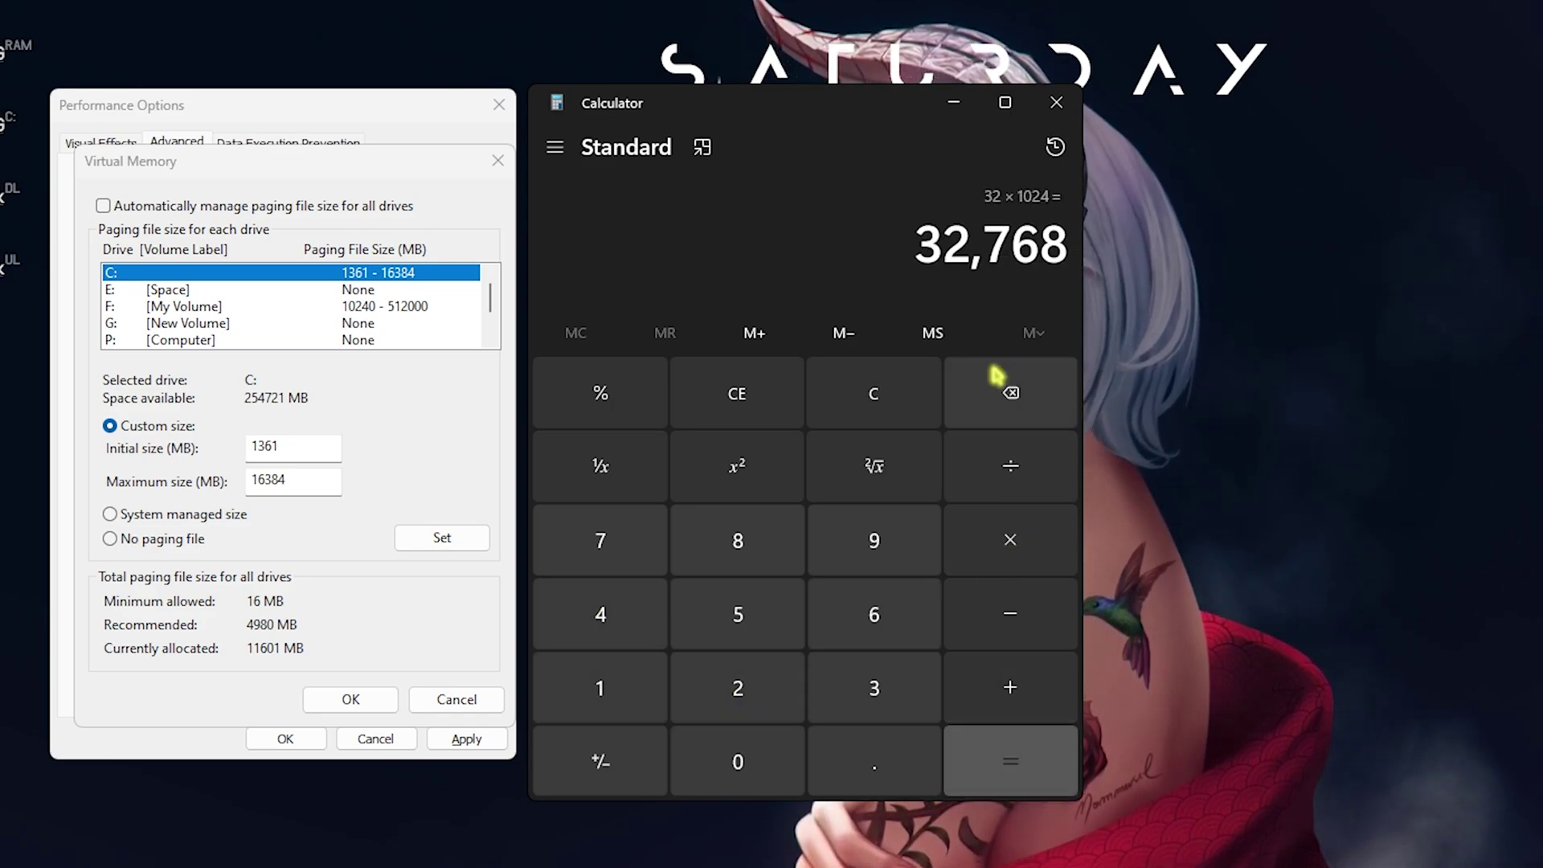
text(/2)
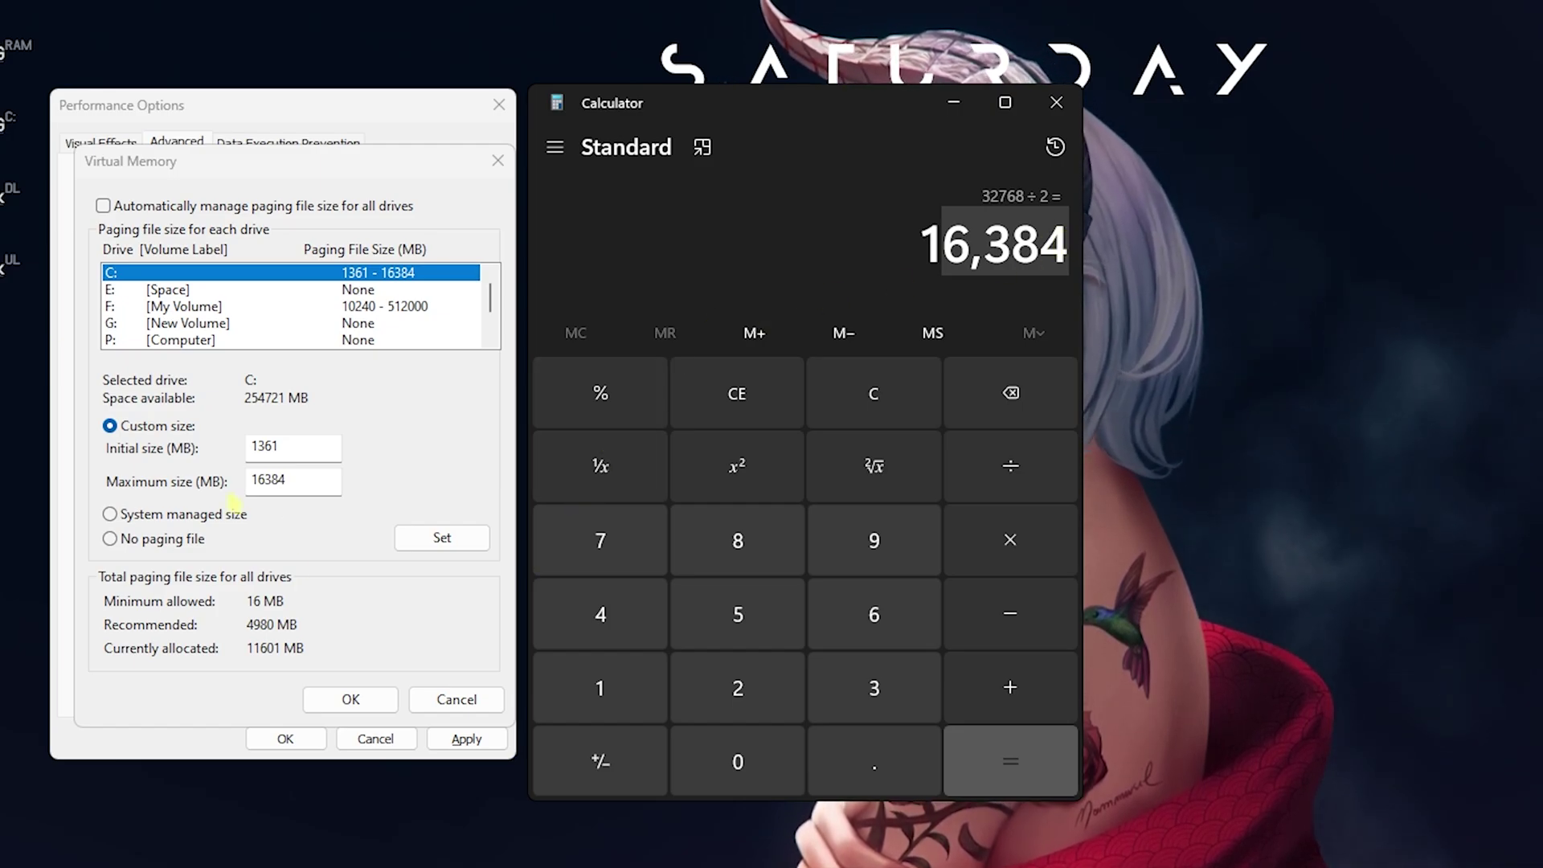
click(1053, 106)
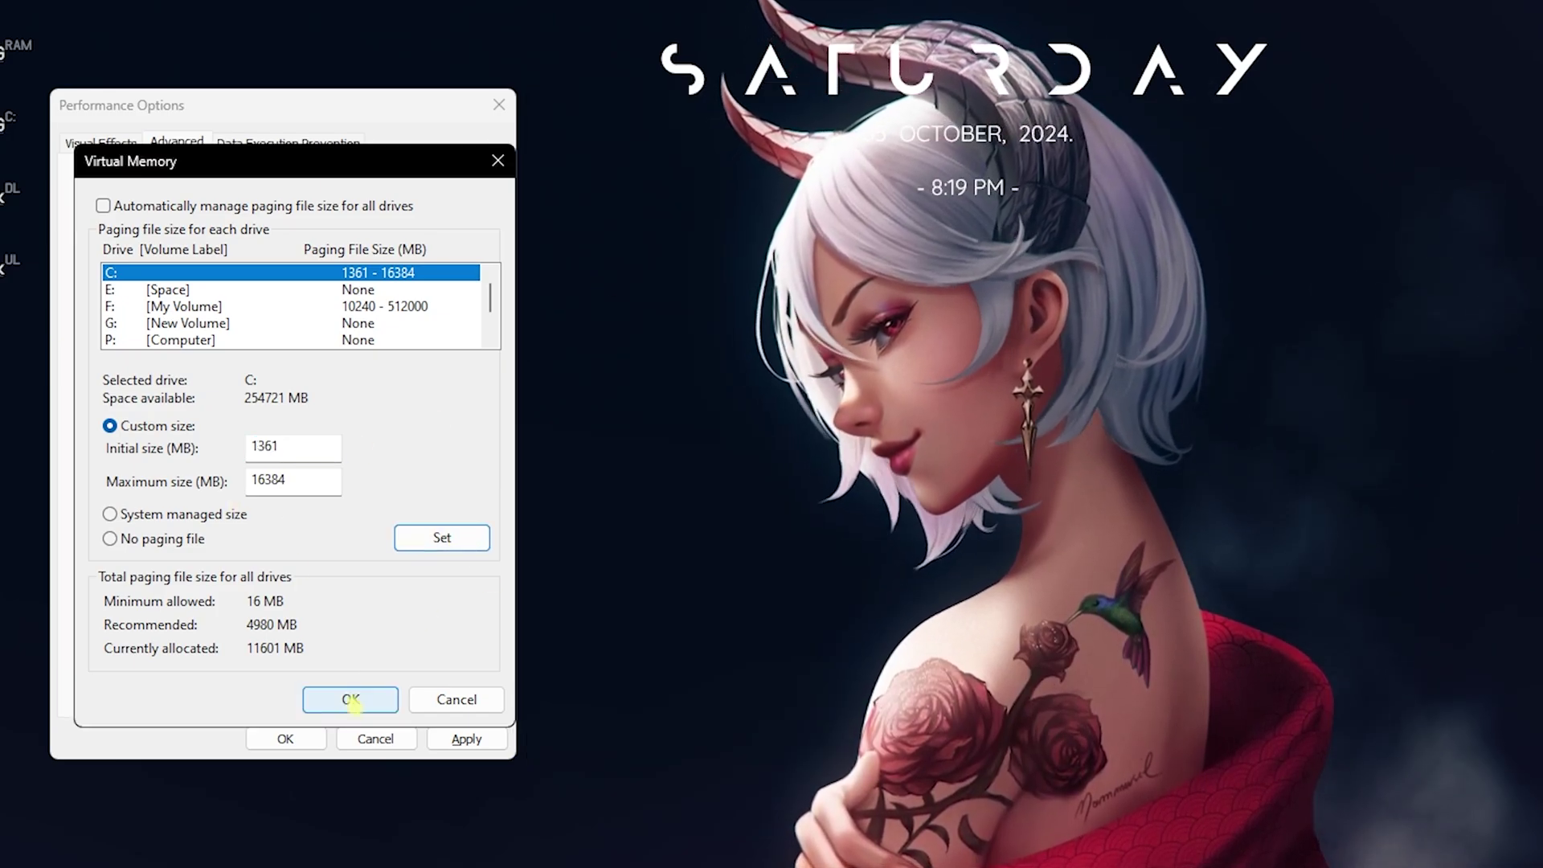
key(Escape)
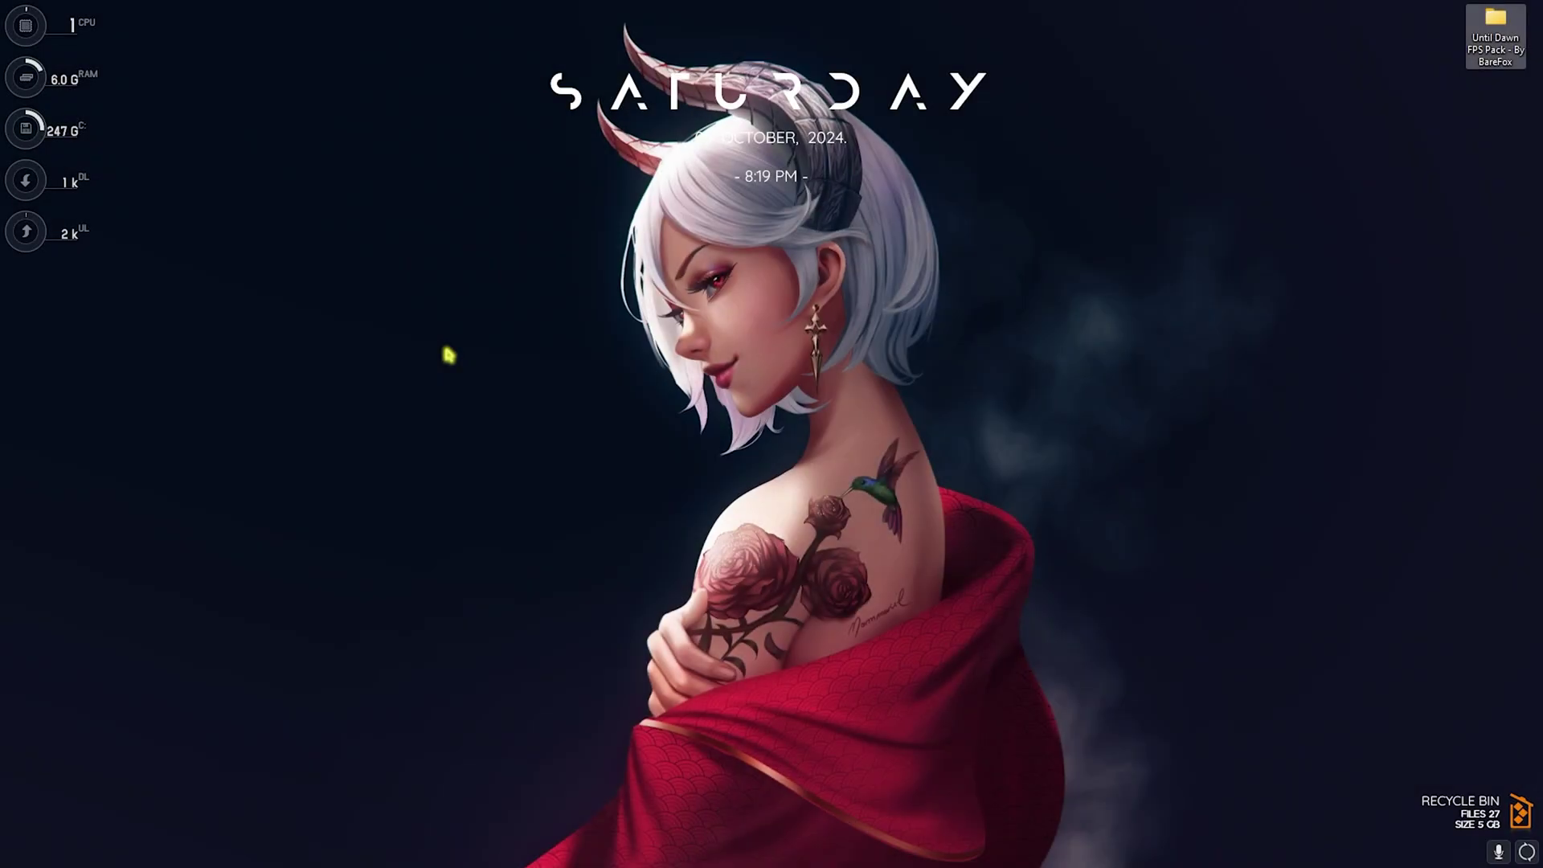
Open the Services app and set the SysMain service's startup type to Disabled
key(super)
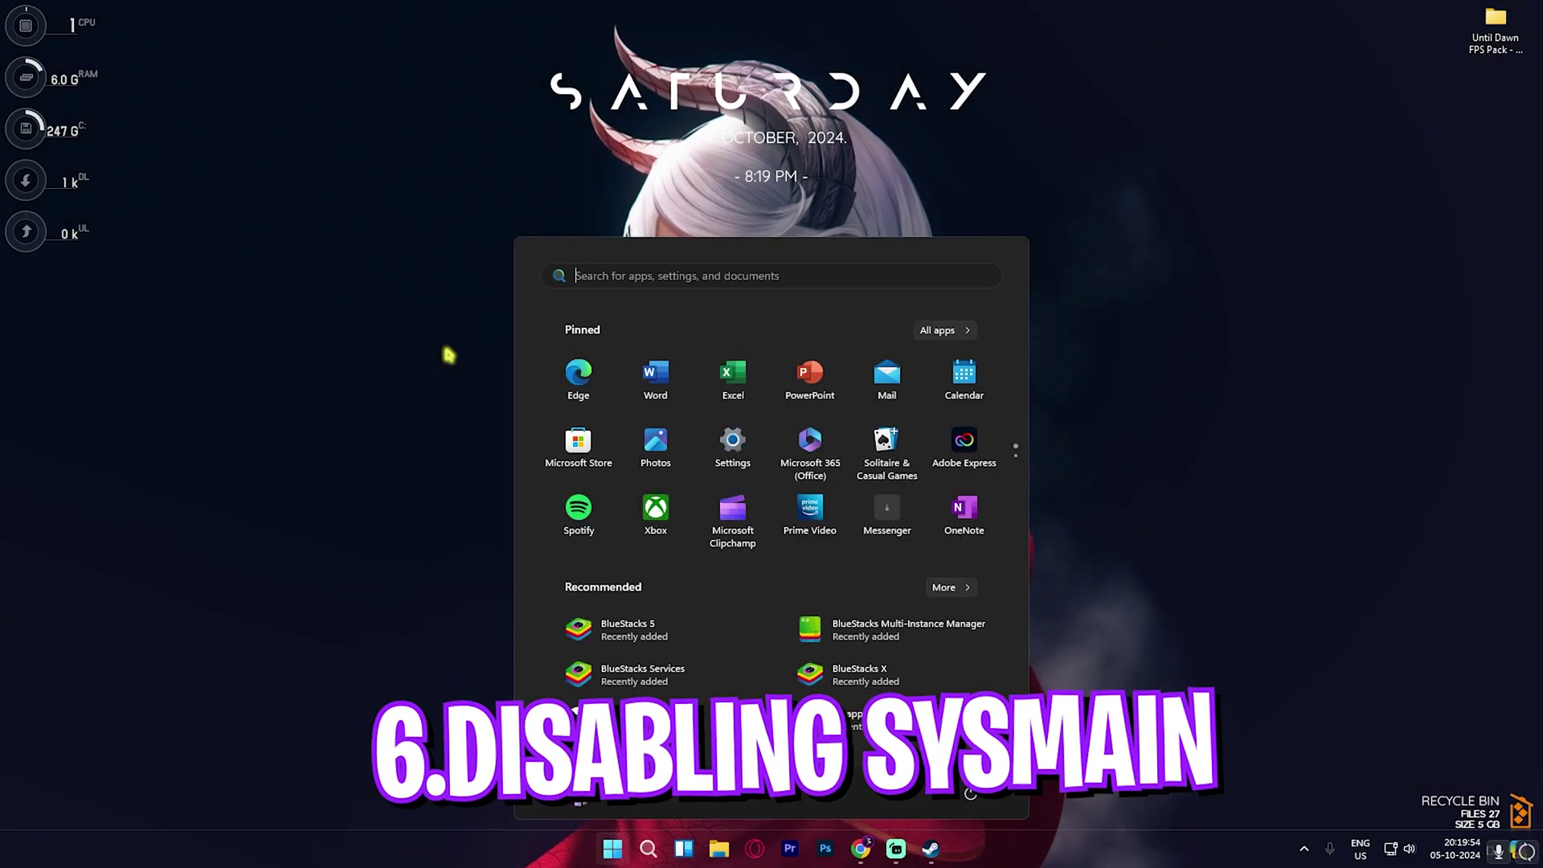
text(services)
key(Return)
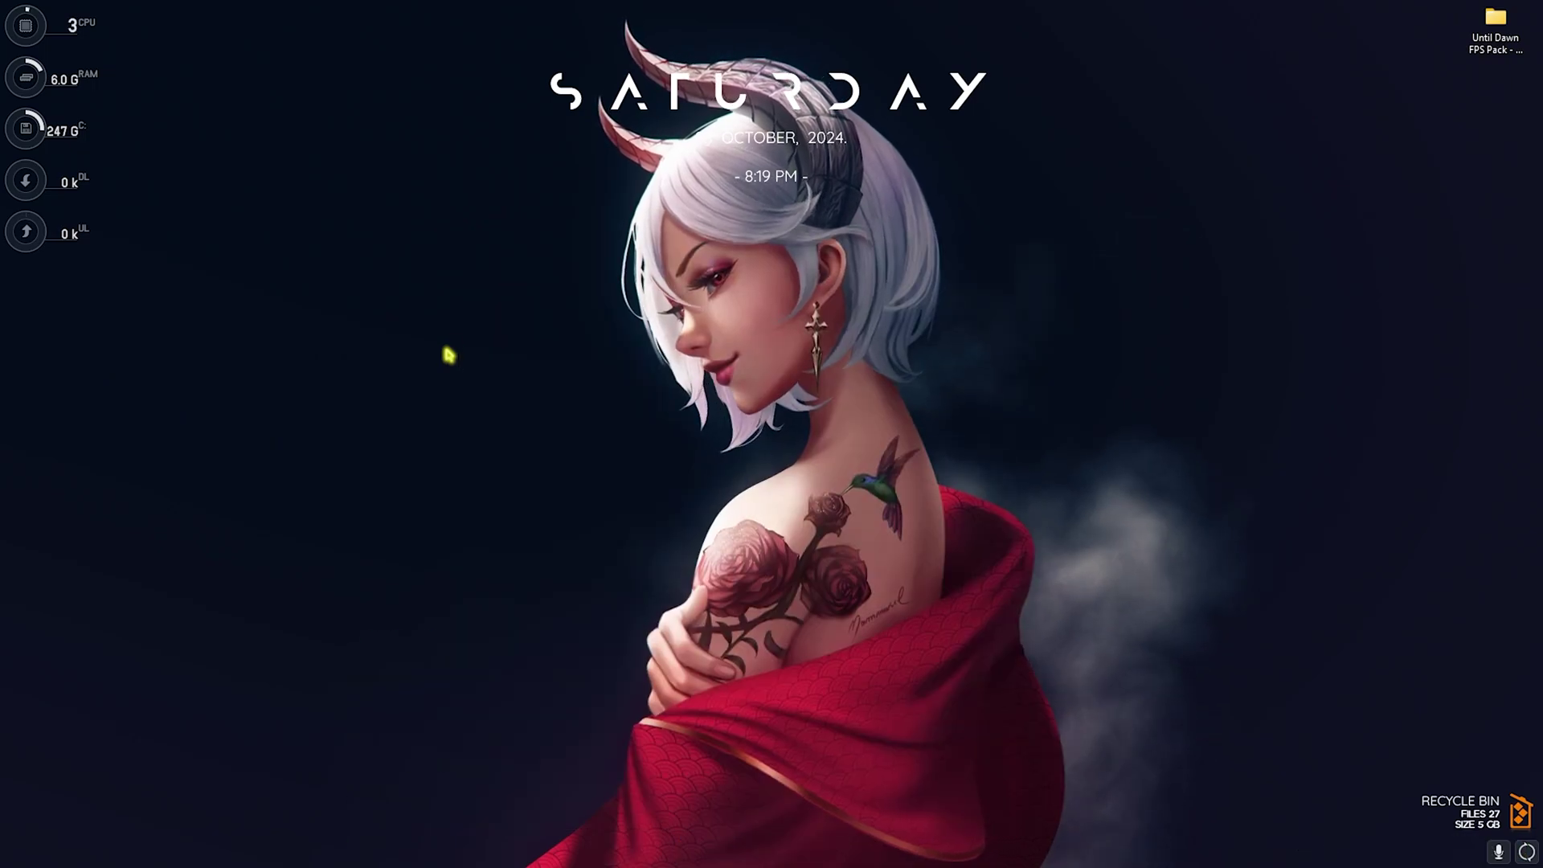
key(s)
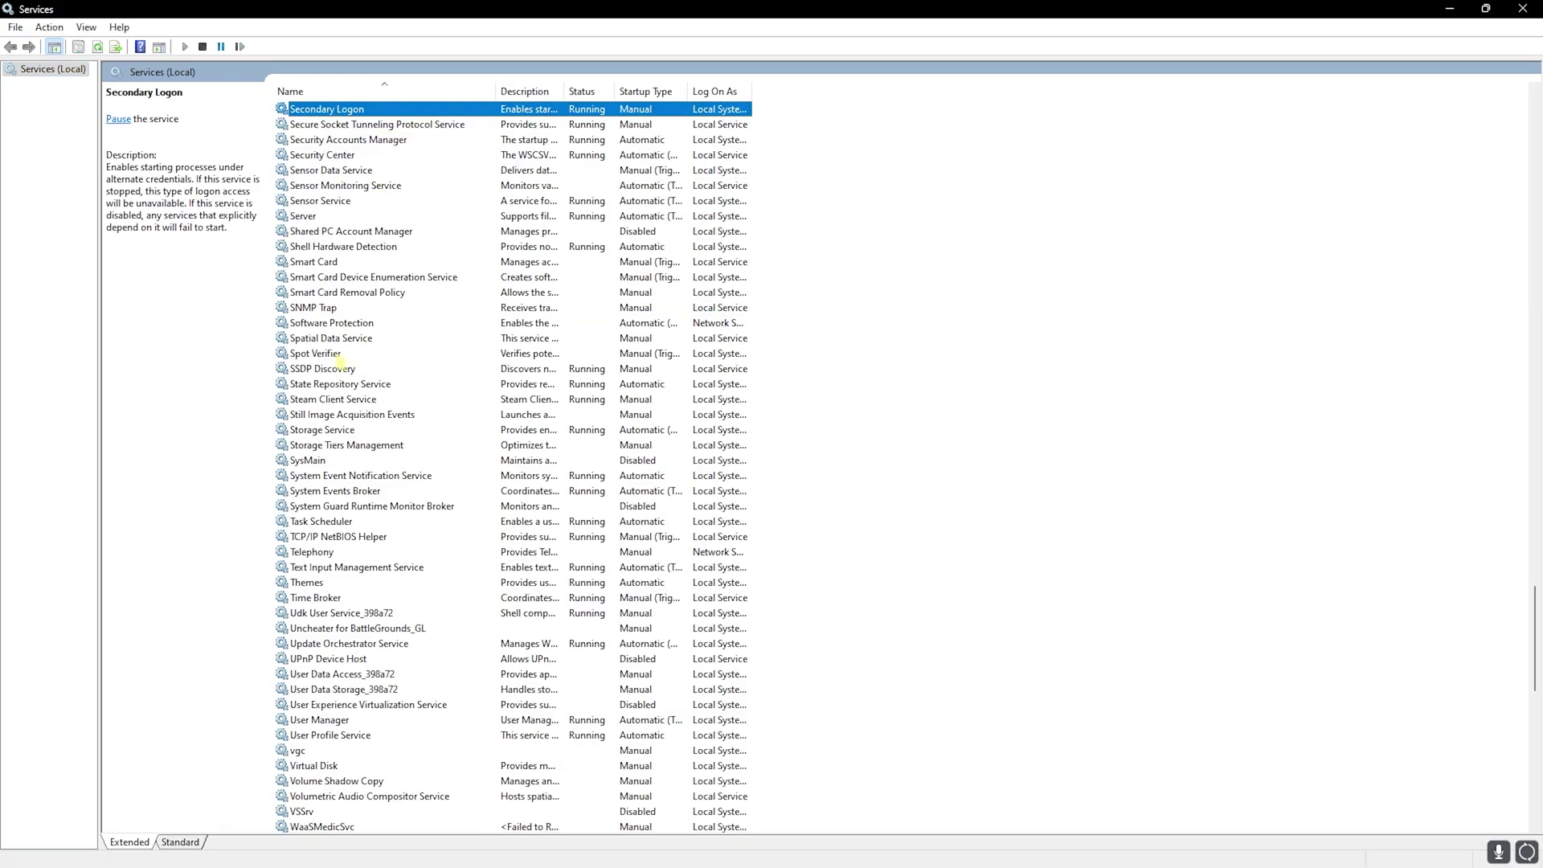
right_click(330, 461)
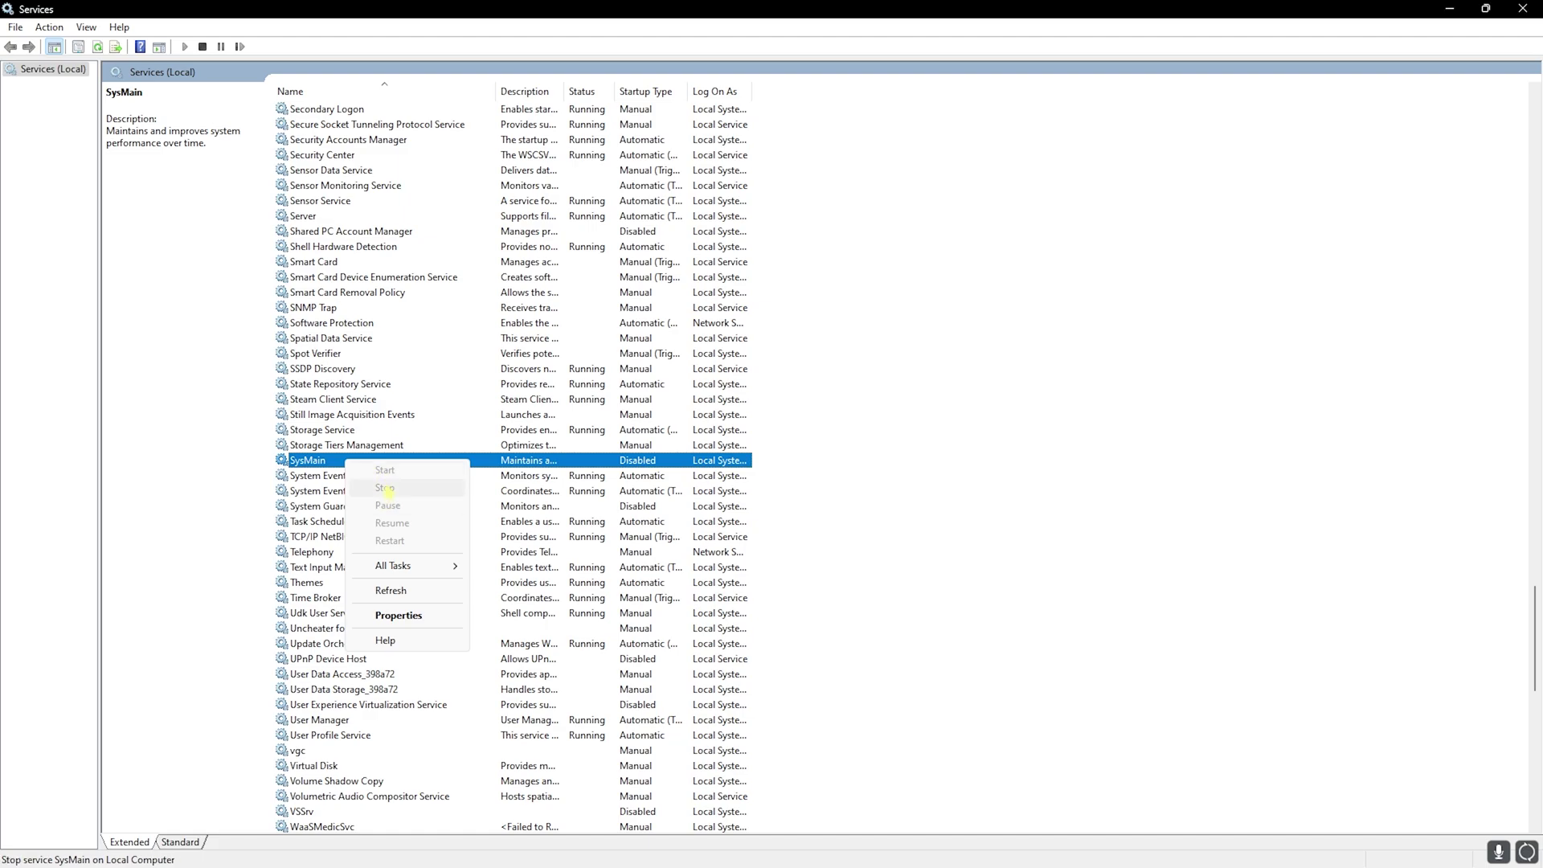
click(381, 616)
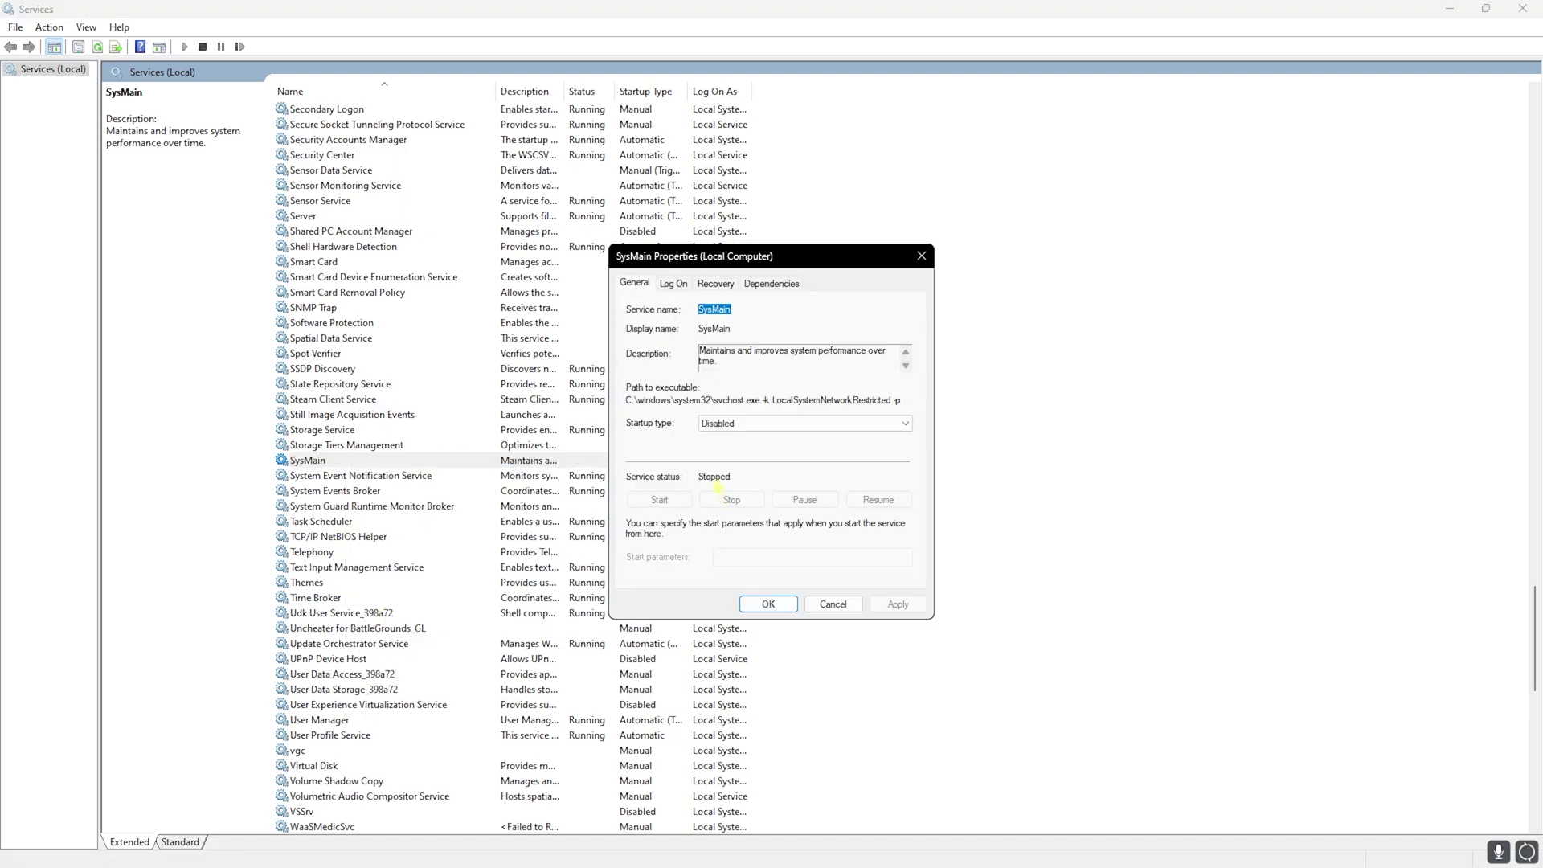
click(726, 423)
click(722, 470)
click(926, 259)
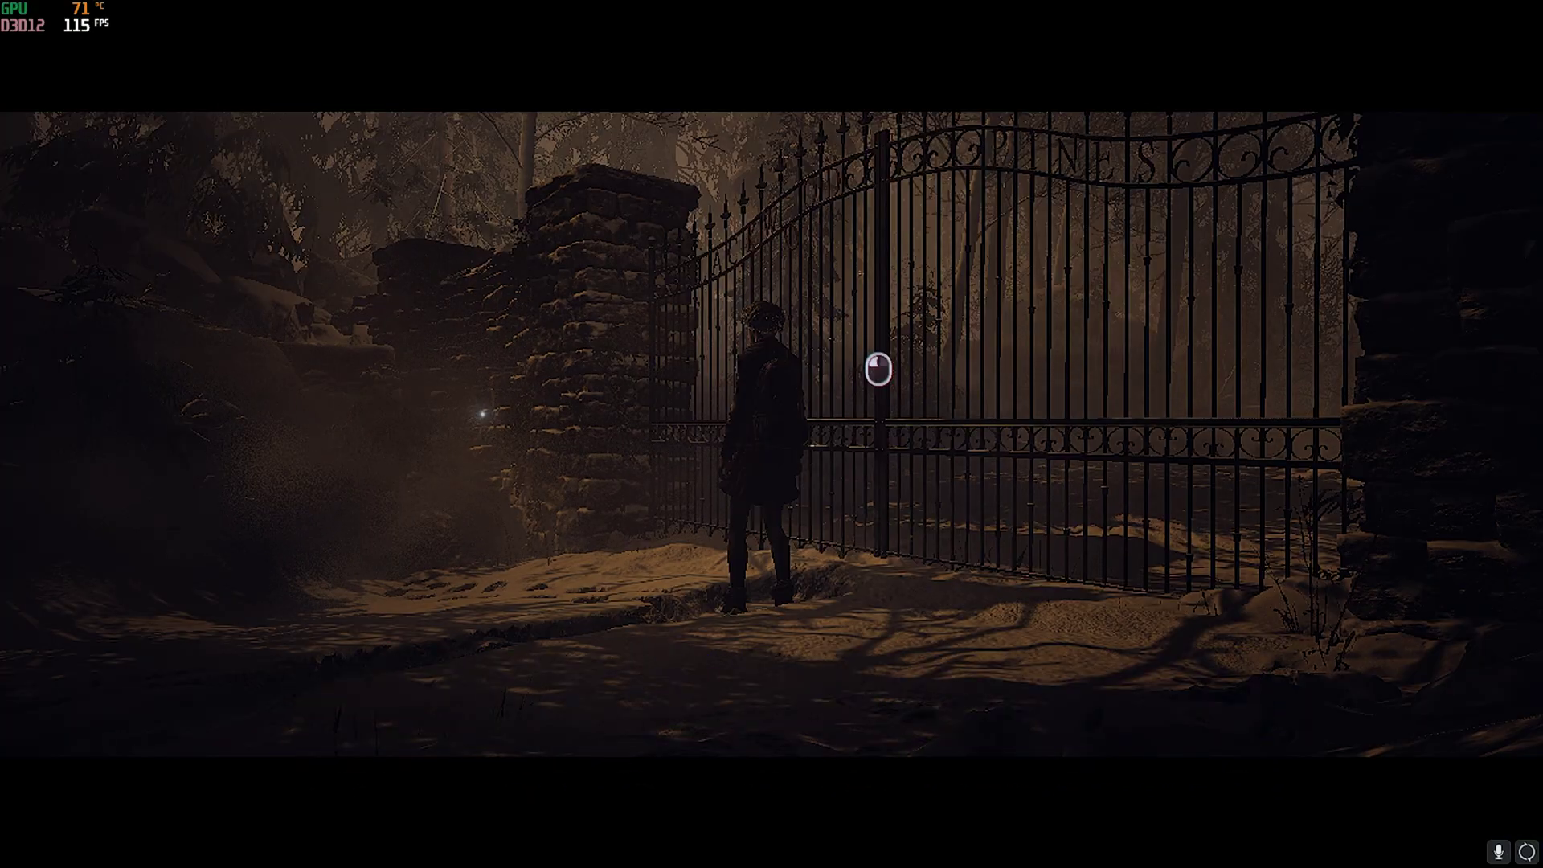
Open Until Dawn's video settings and turn off Vertical Sync
key(Escape)
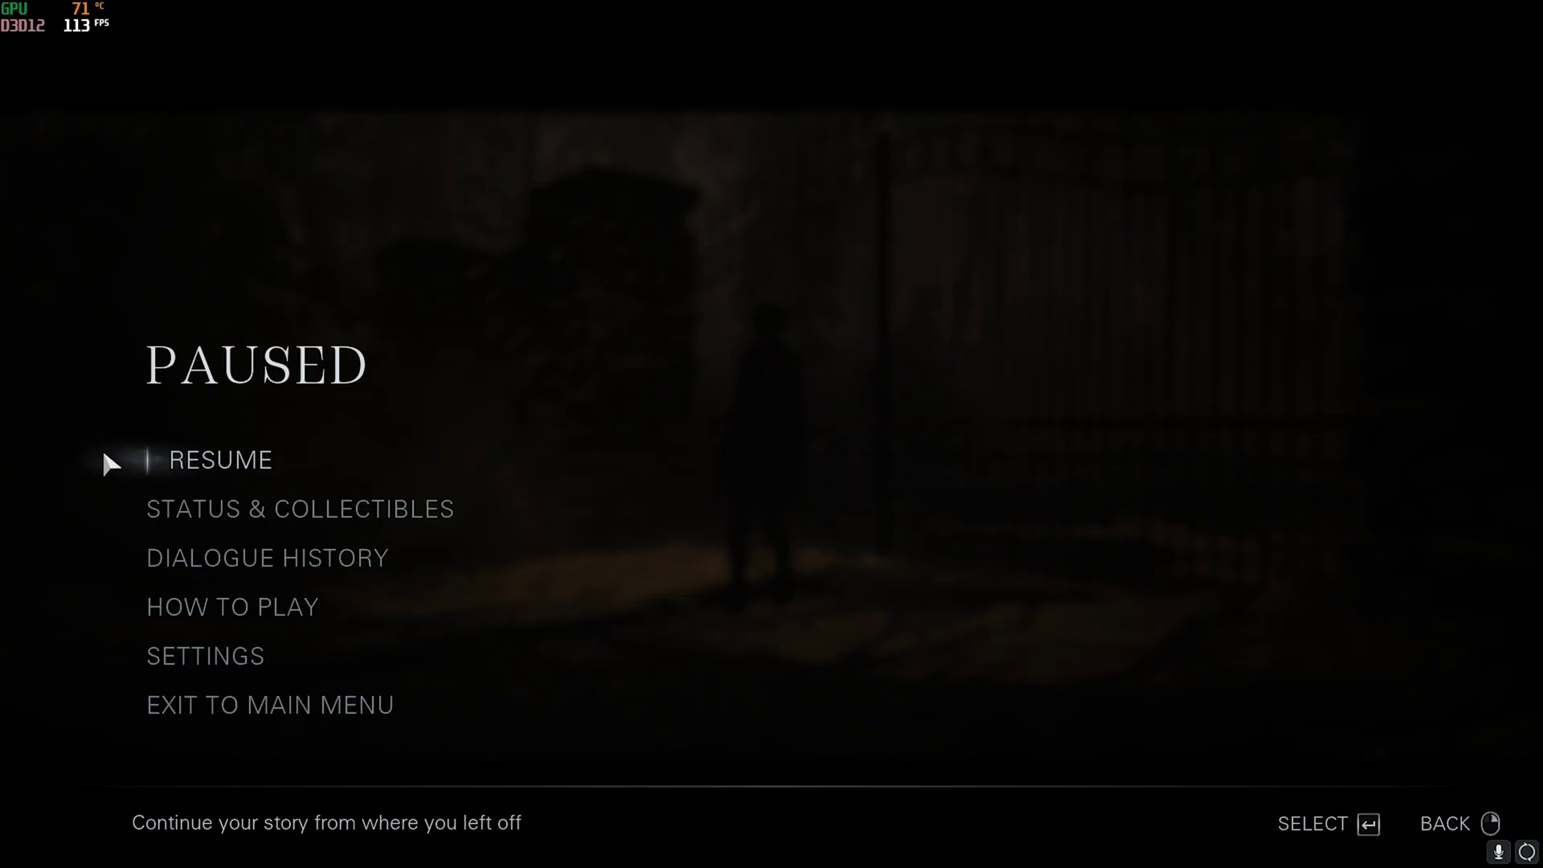
click(207, 653)
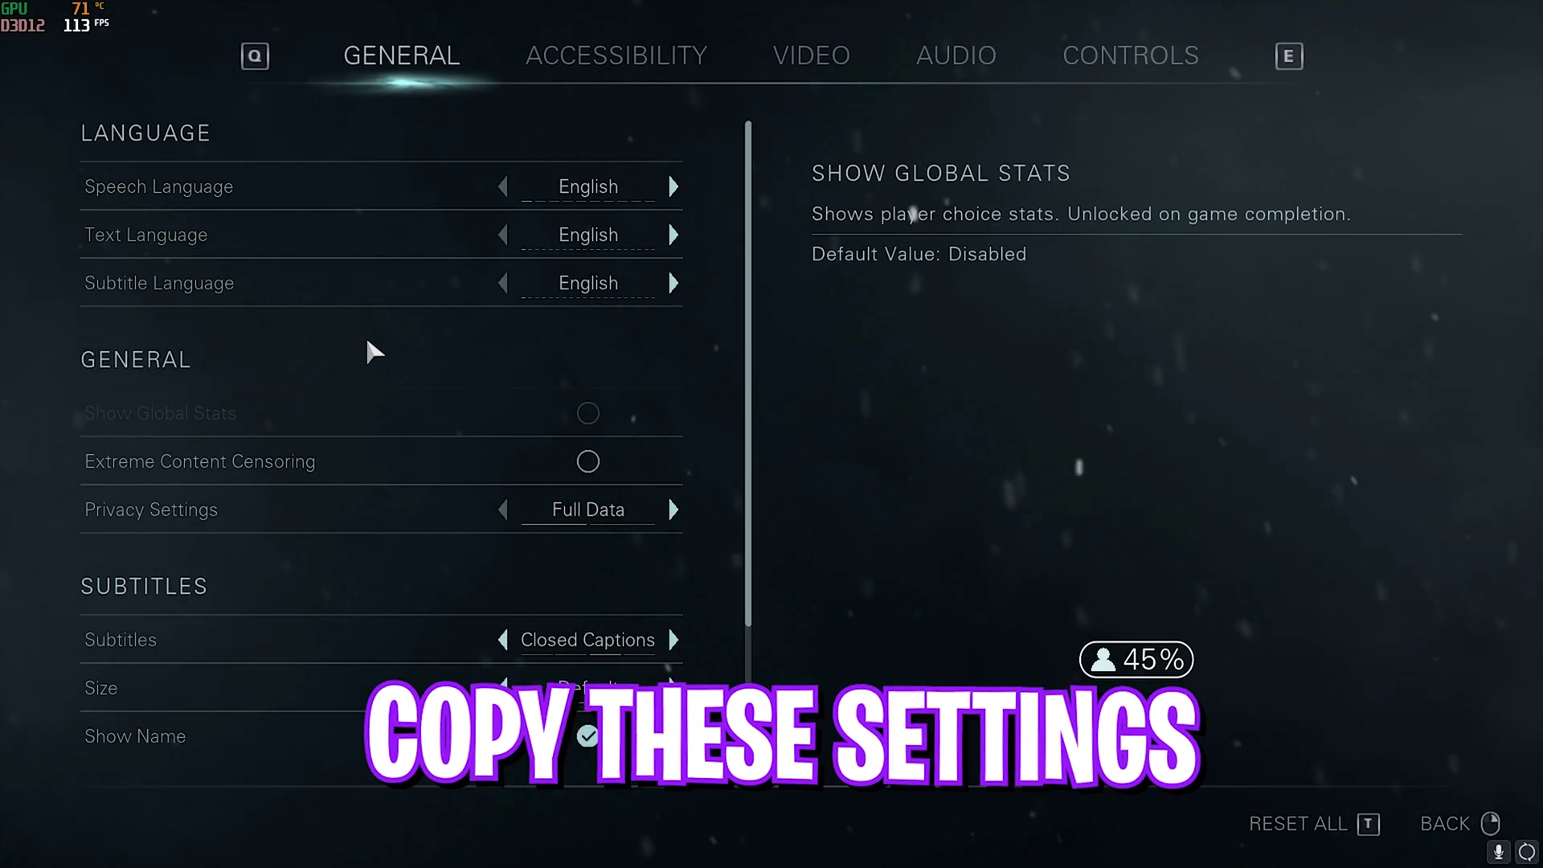
click(847, 58)
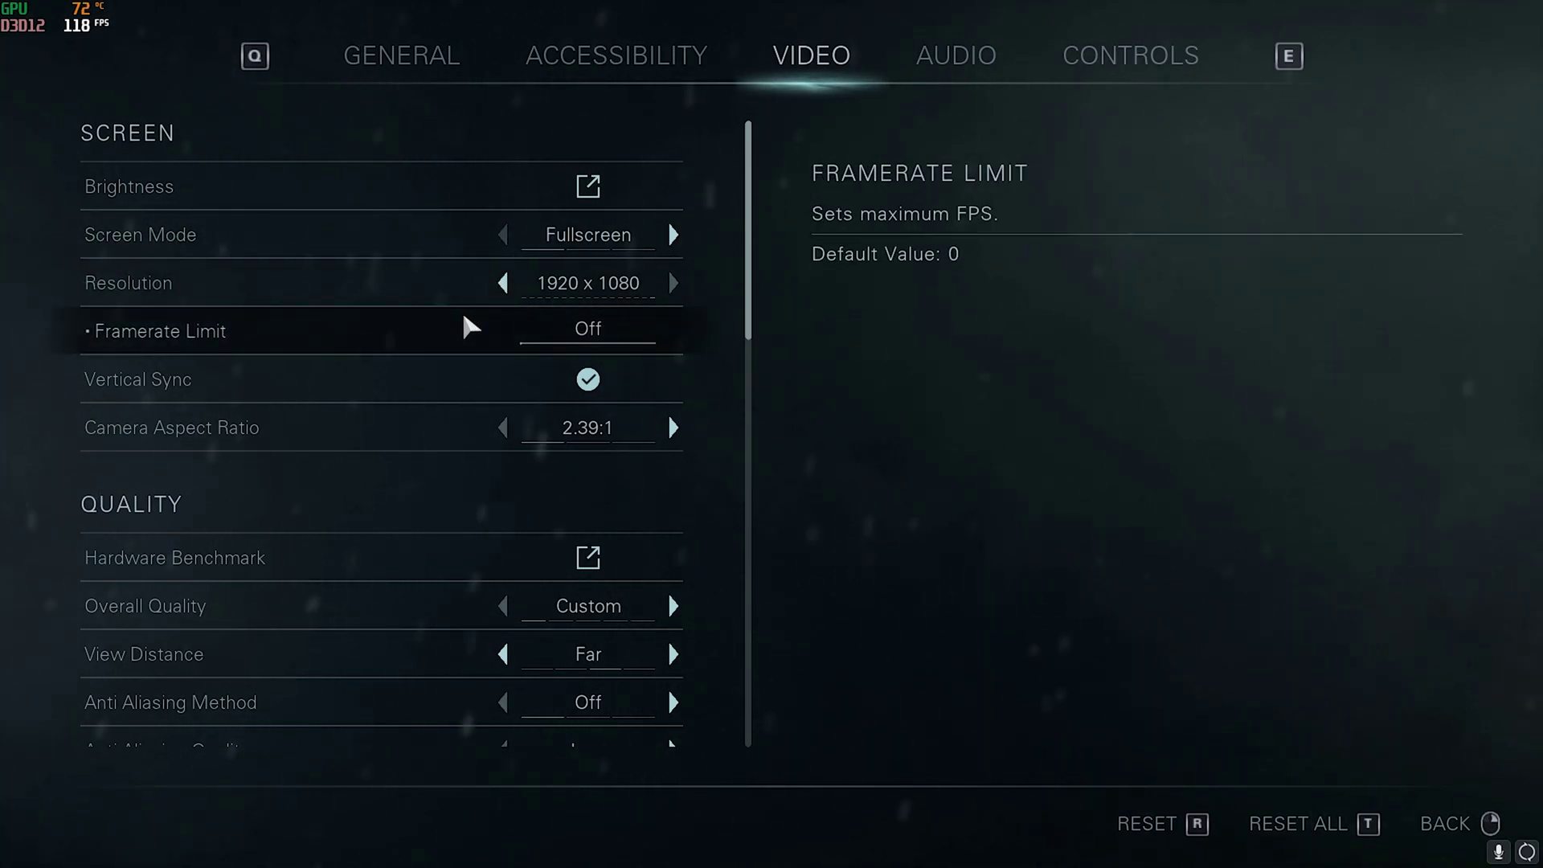
click(588, 380)
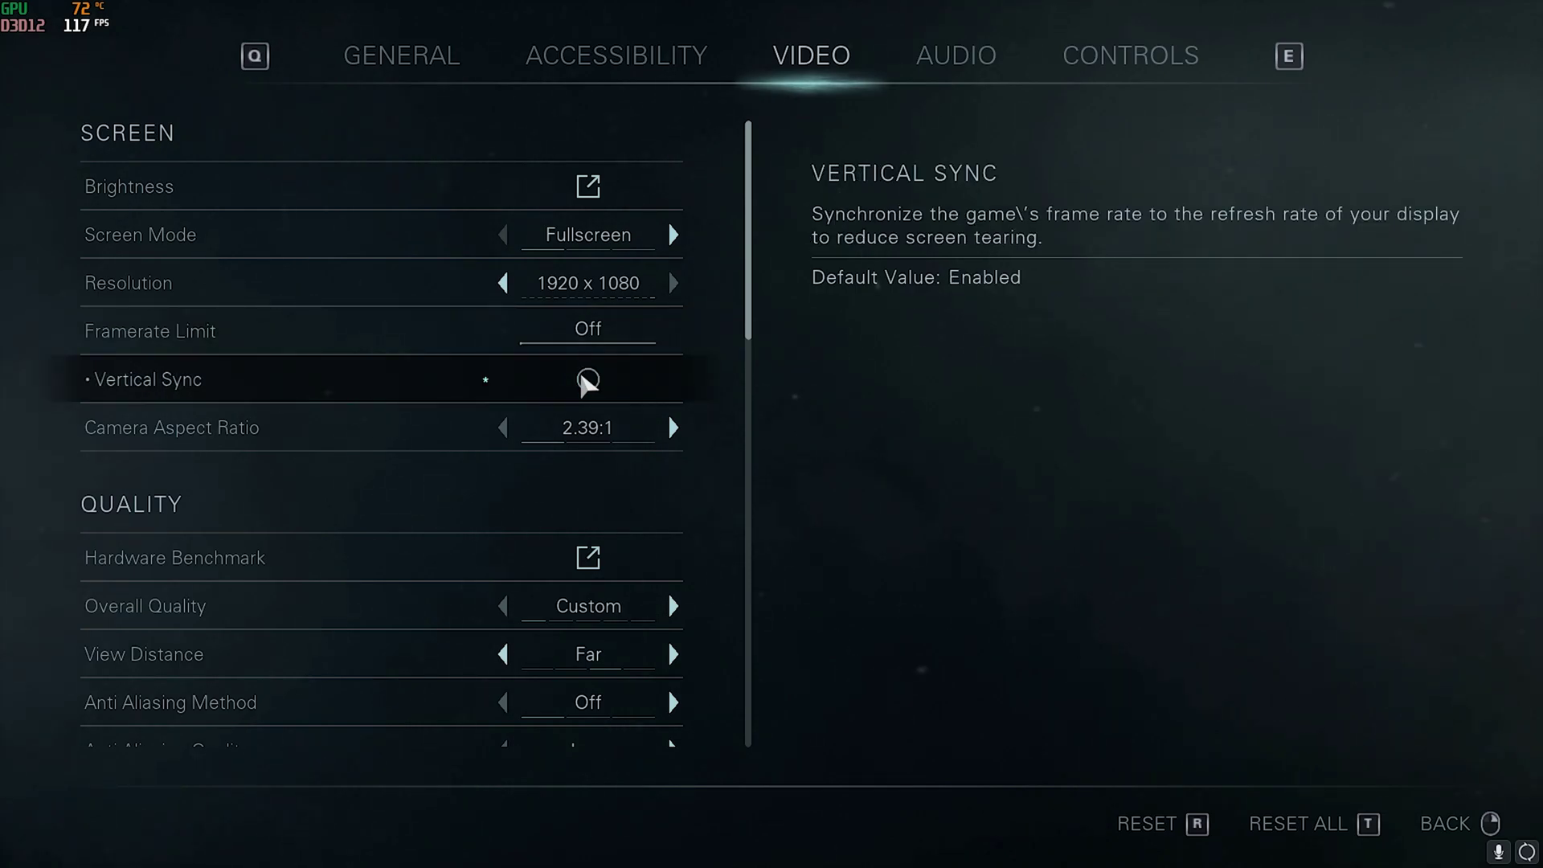
Set Camera Aspect Ratio to 16:9 and review the remaining graphics options
scroll(638, 411, down, 1)
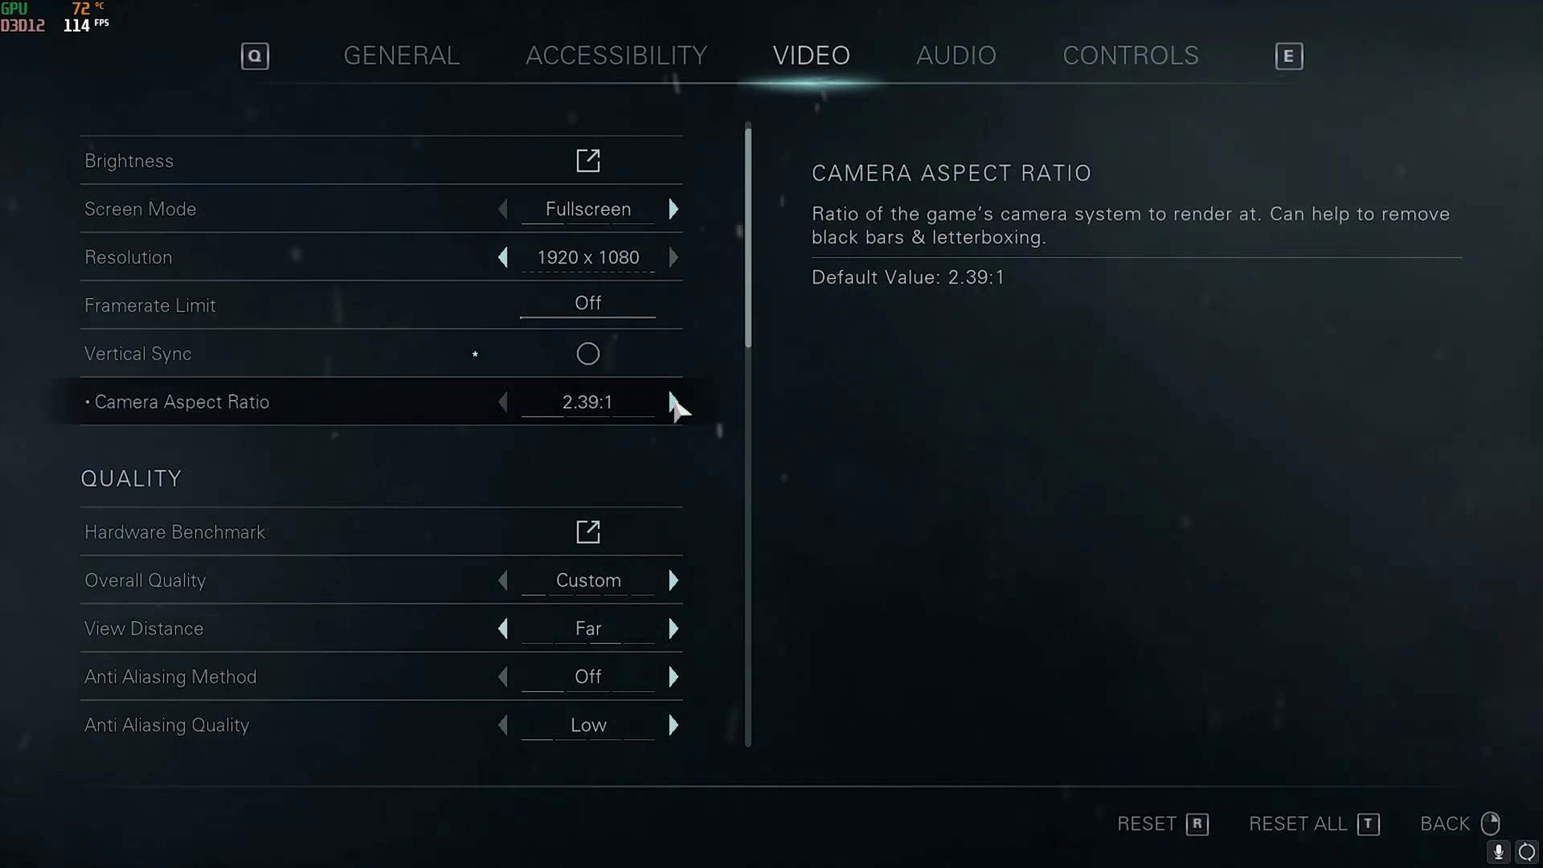
click(672, 400)
click(509, 404)
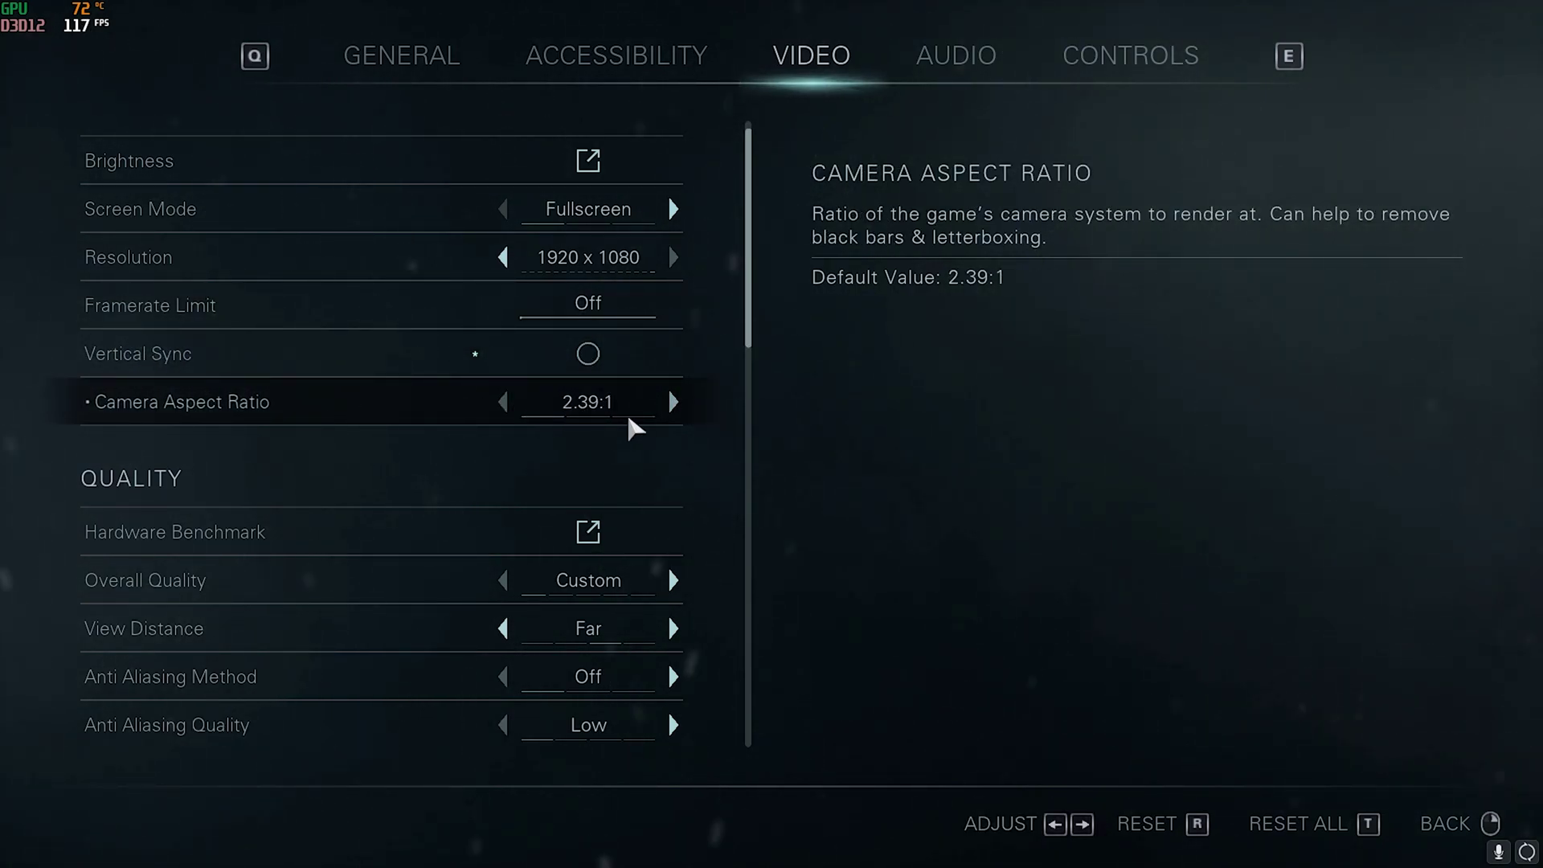
click(671, 402)
scroll(144, 304, down, 4)
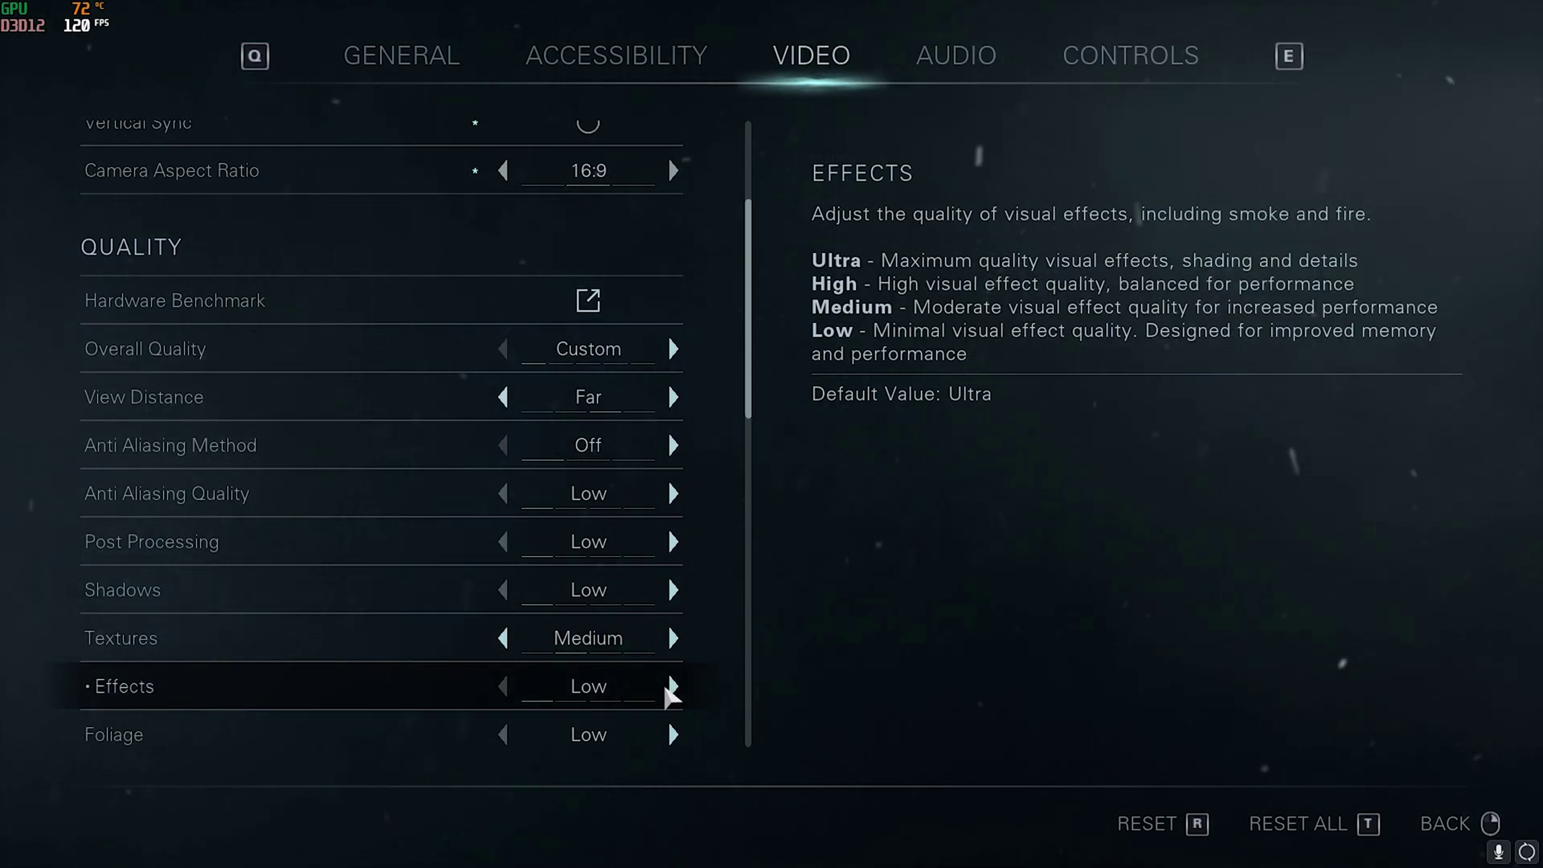
scroll(672, 686, down, 3)
Raise the Effects quality from Low to Medium
click(674, 562)
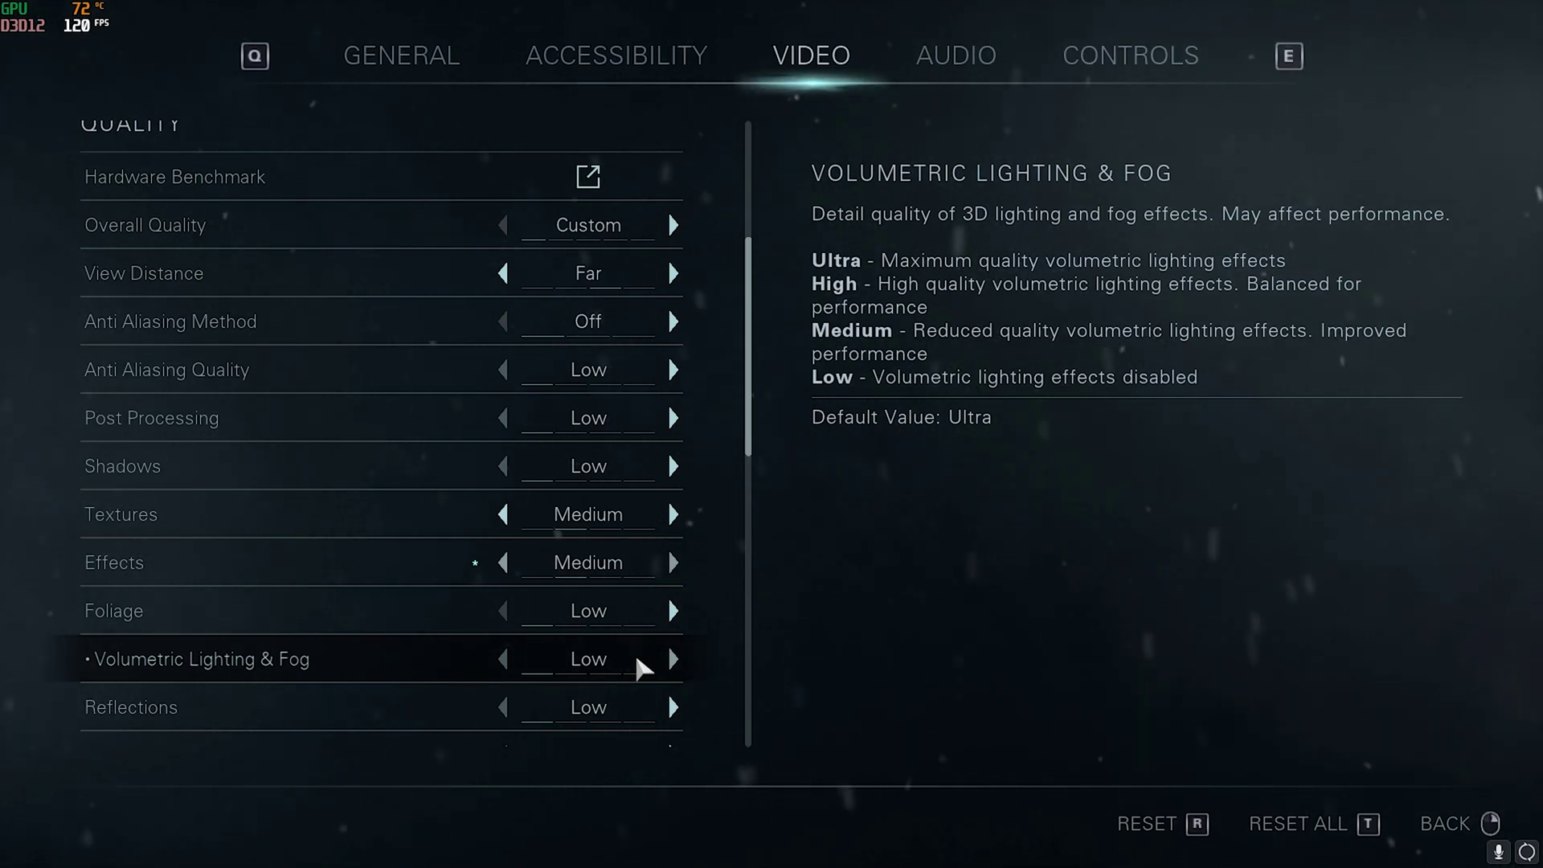
scroll(532, 649, down, 2)
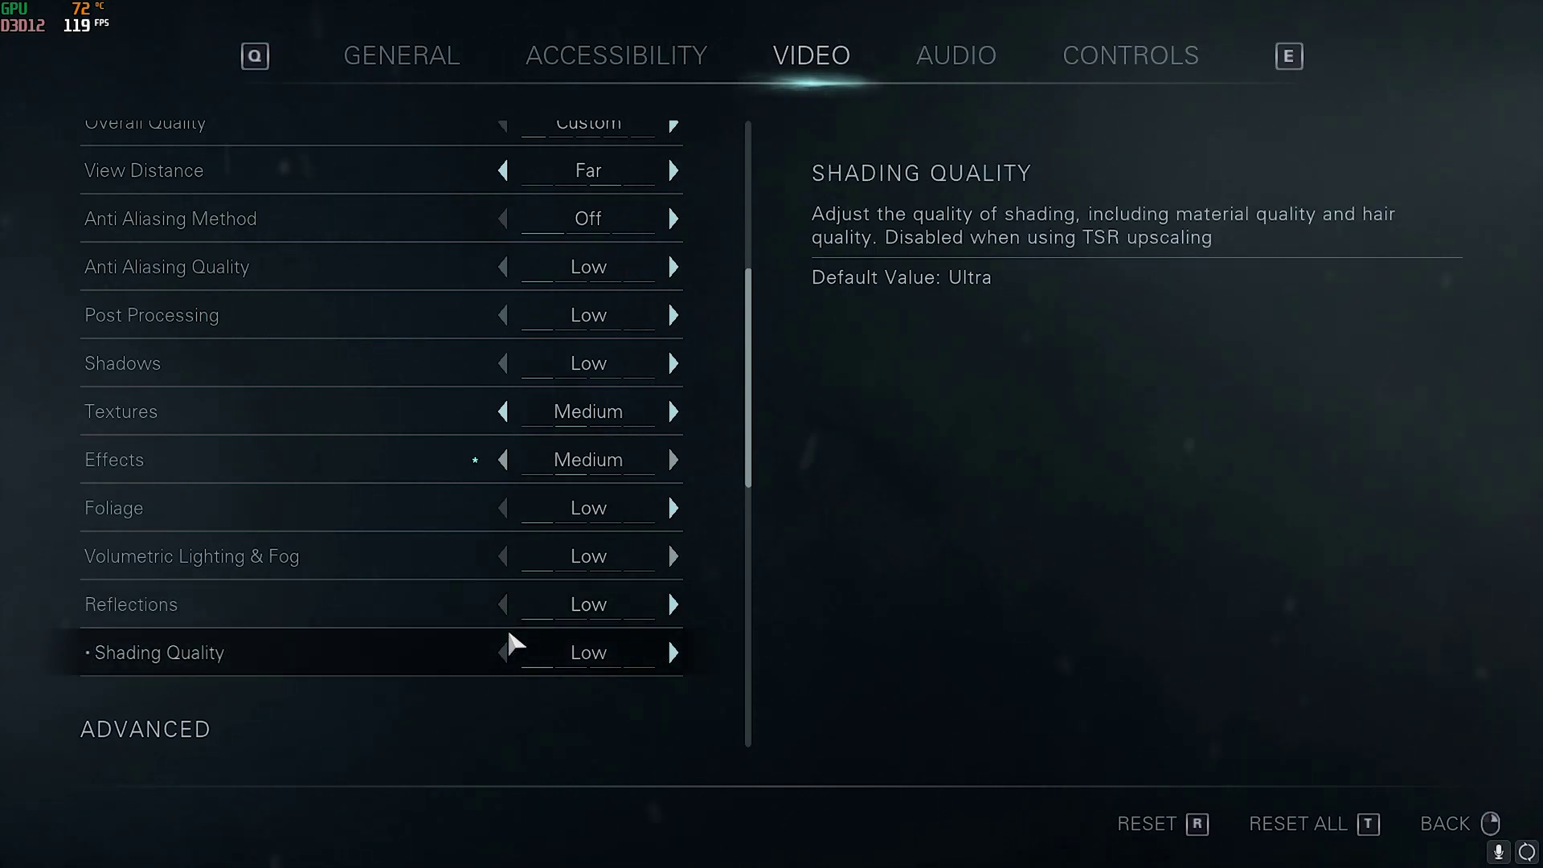
scroll(510, 640, down, 5)
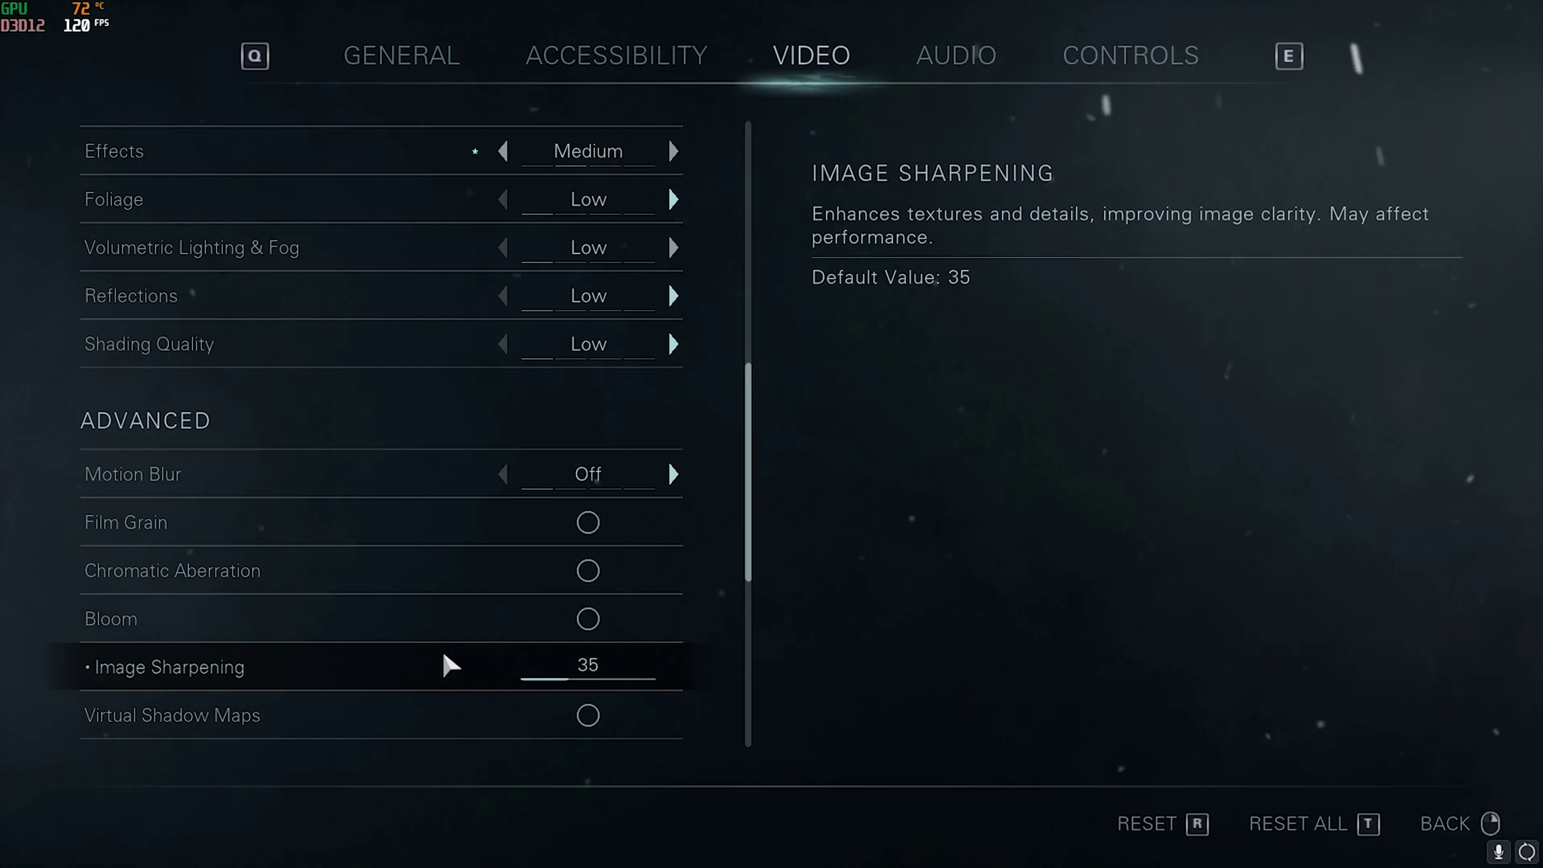
scroll(444, 655, down, 5)
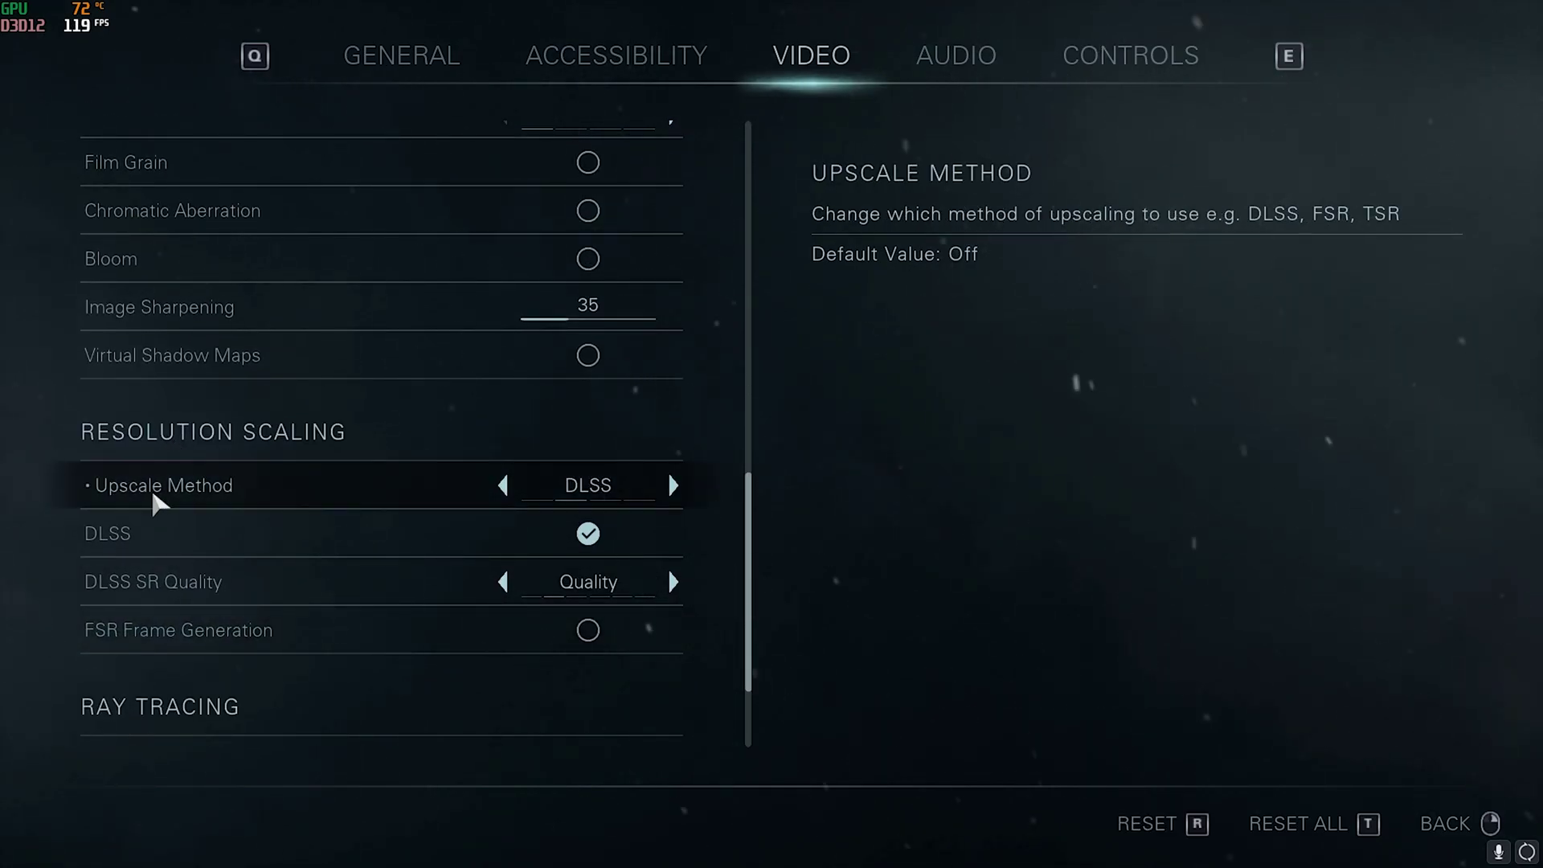
Switch upscaling to AMD FSR 3 at Performance quality with FSR Frame Generation on
click(669, 486)
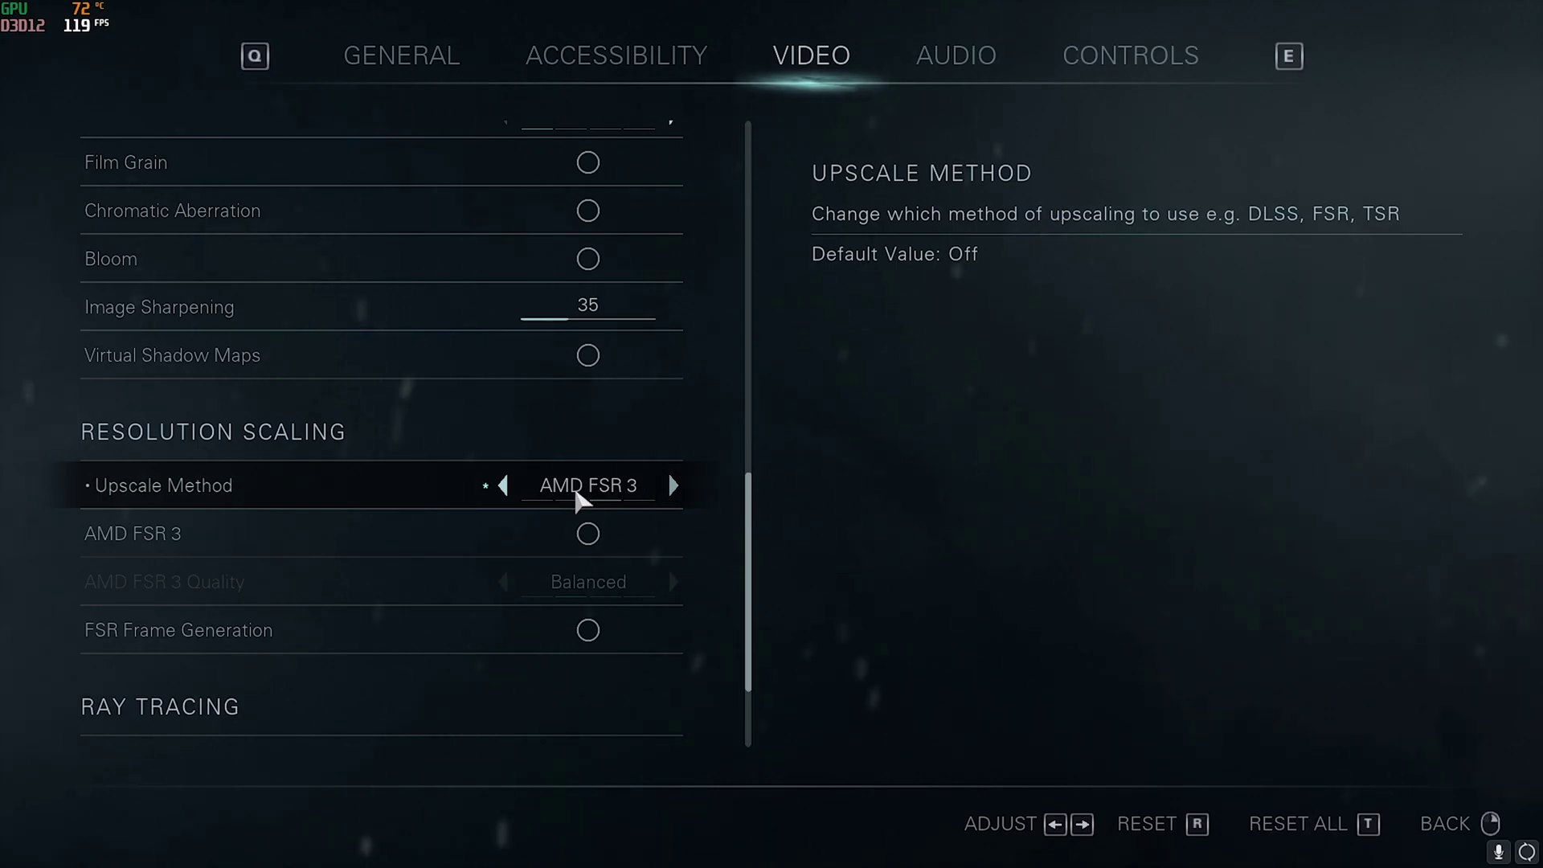
click(588, 534)
click(674, 564)
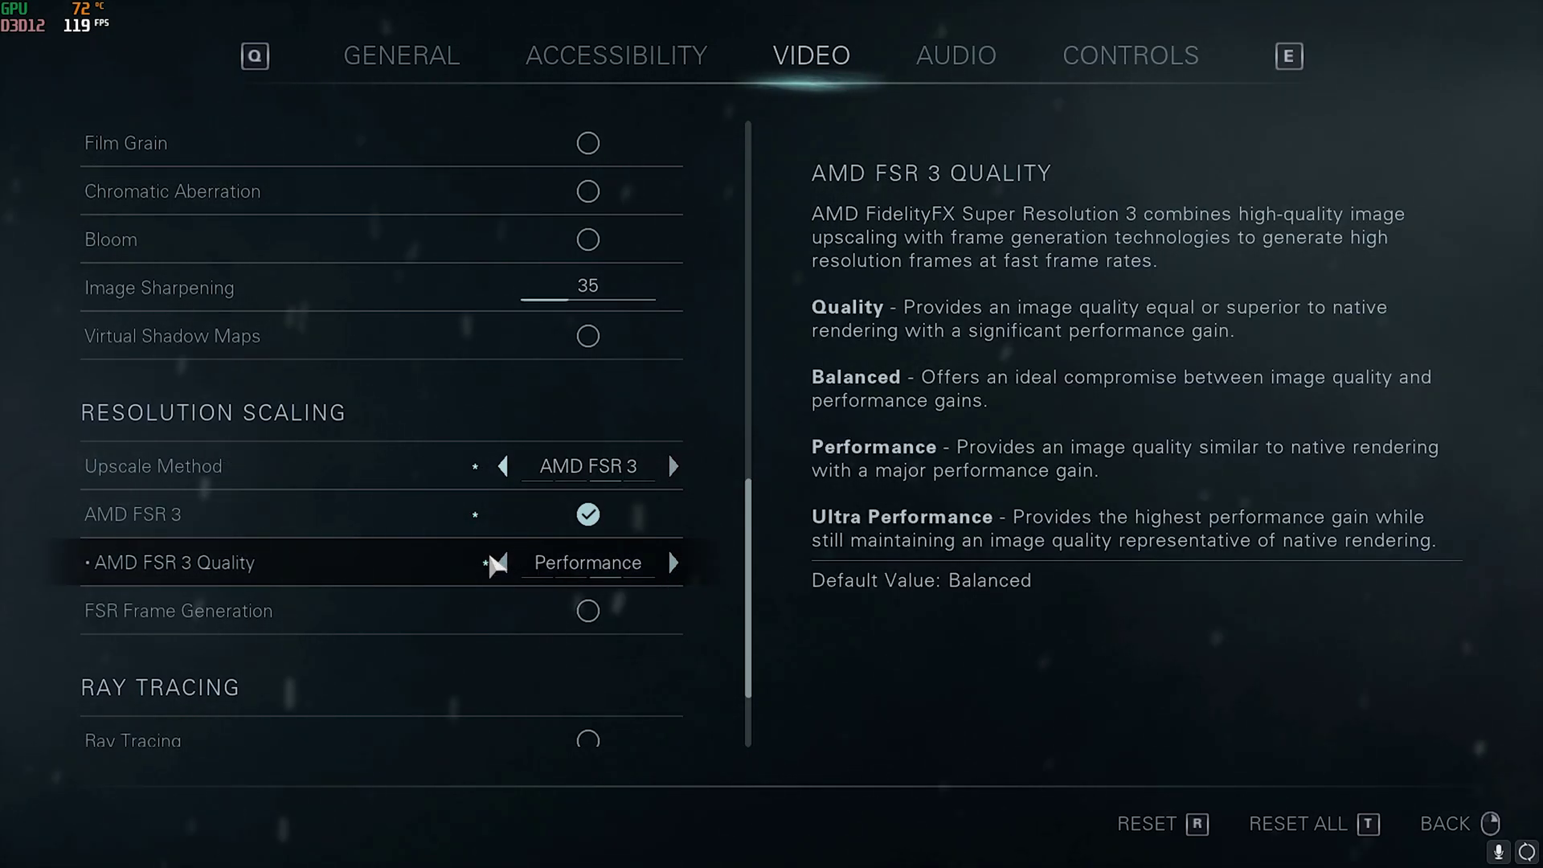
click(589, 562)
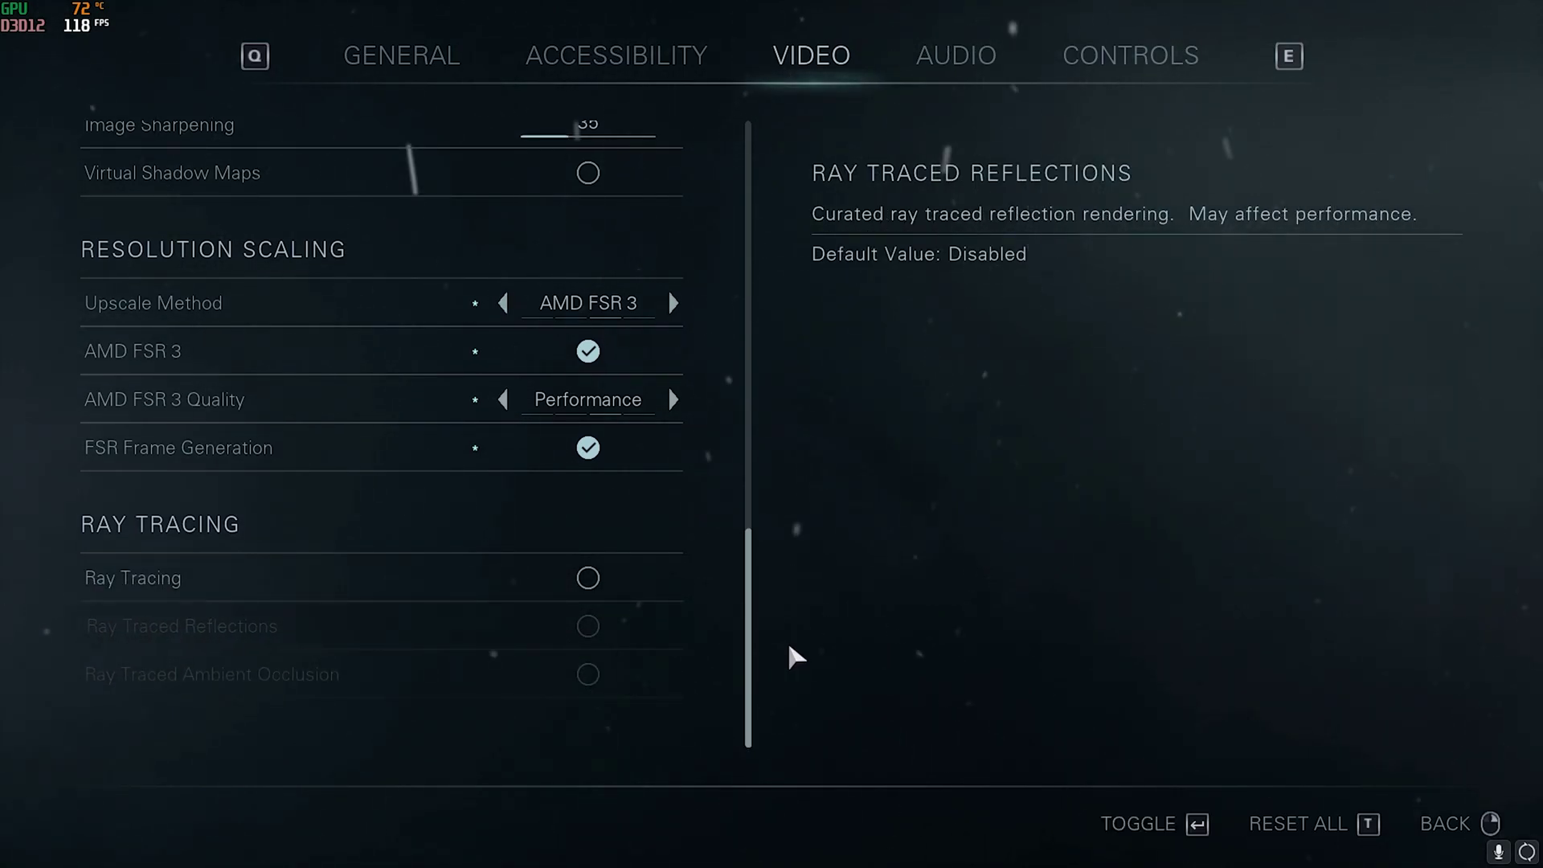
Save the changed video settings and resume gameplay
key(Escape)
click(594, 532)
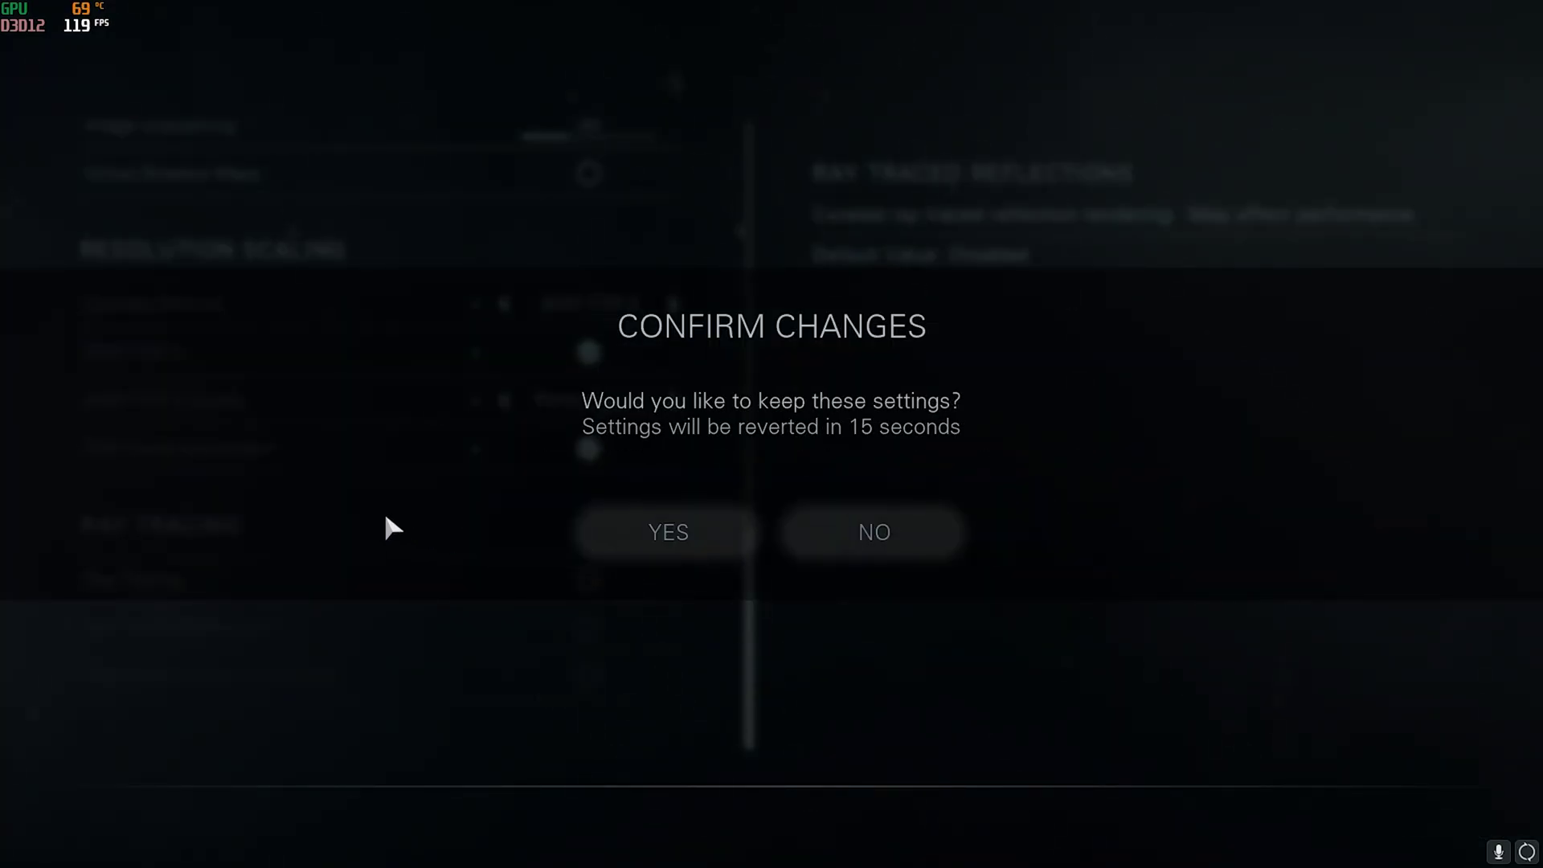
click(707, 532)
key(Escape)
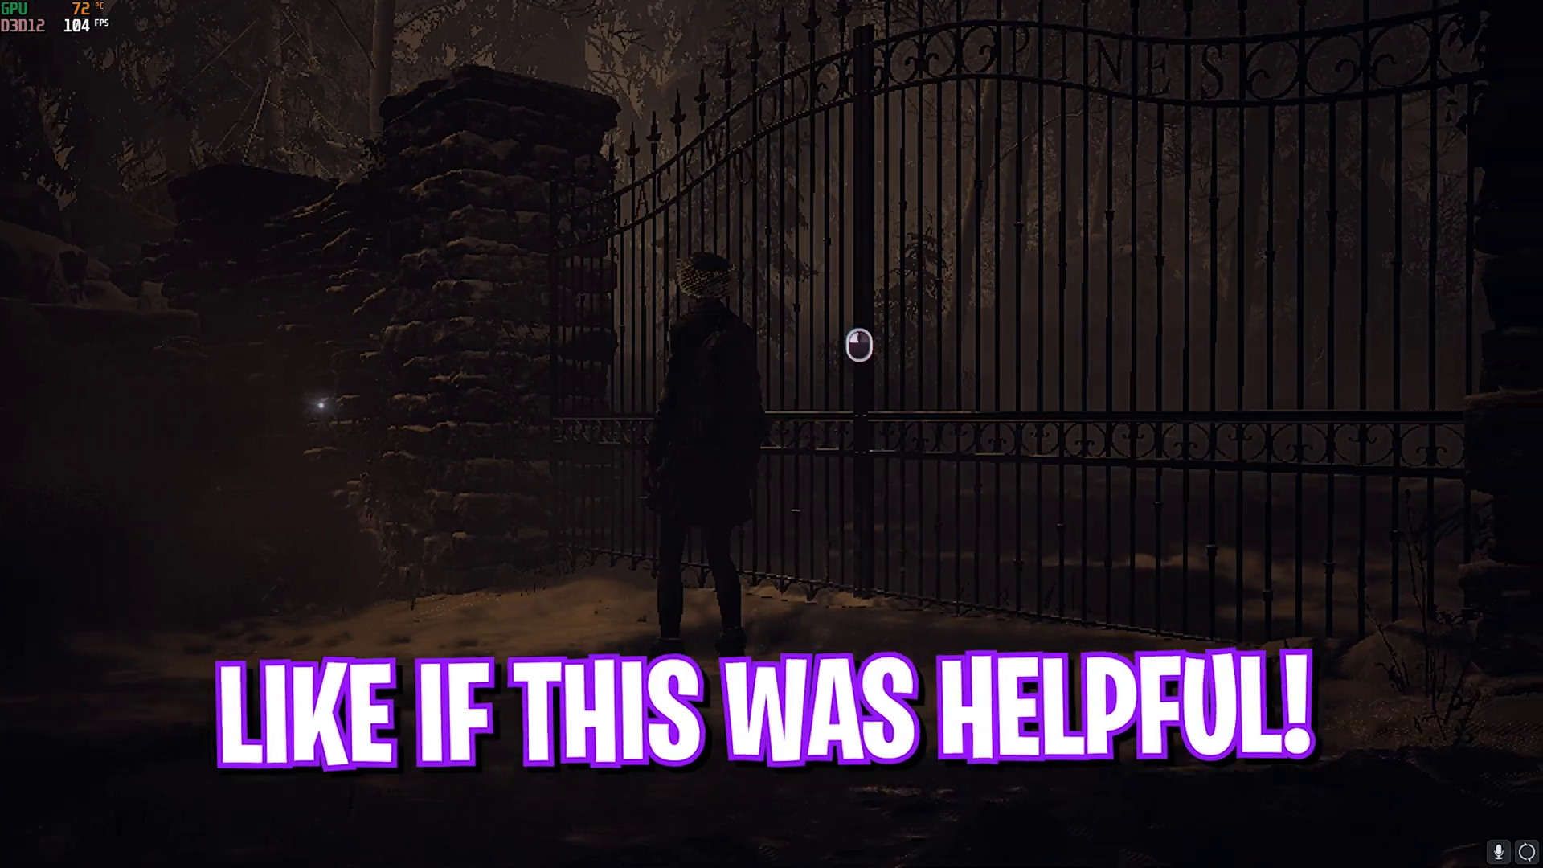